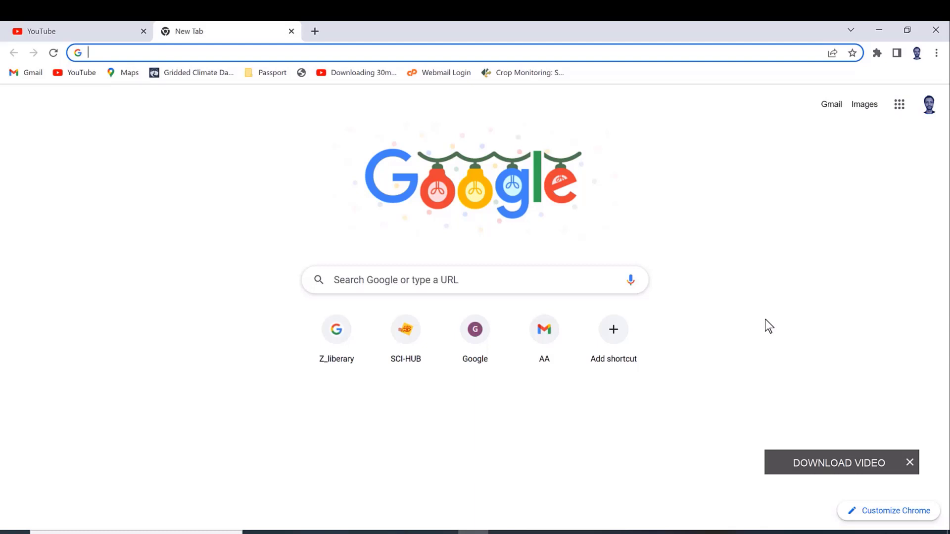
Search the web for mghydro.com/watershed and open the Global Watersheds site from the results.
left_click(502, 278)
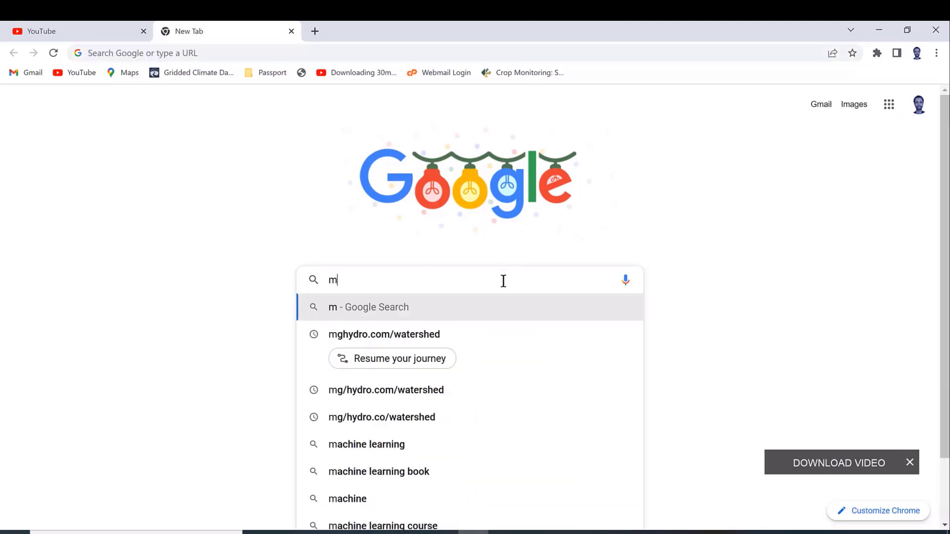
type("mg")
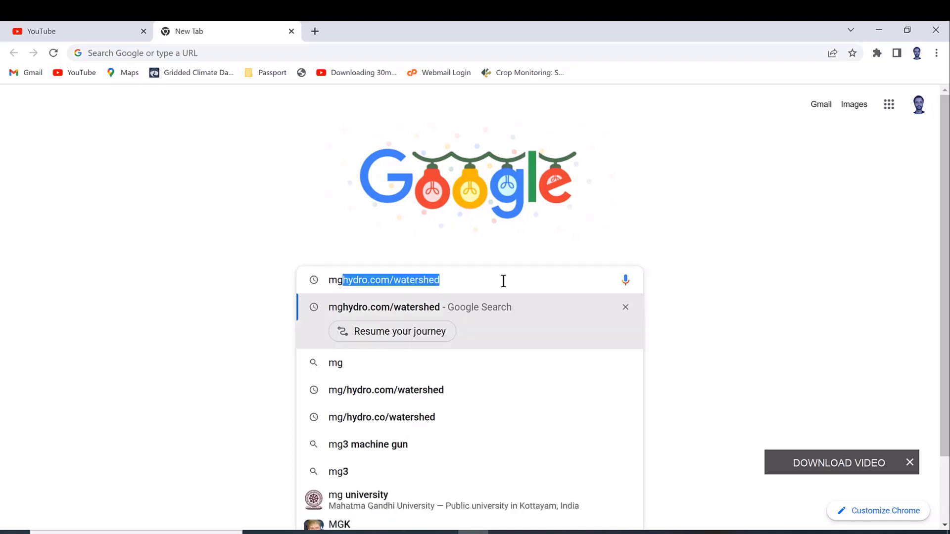
type("hydr")
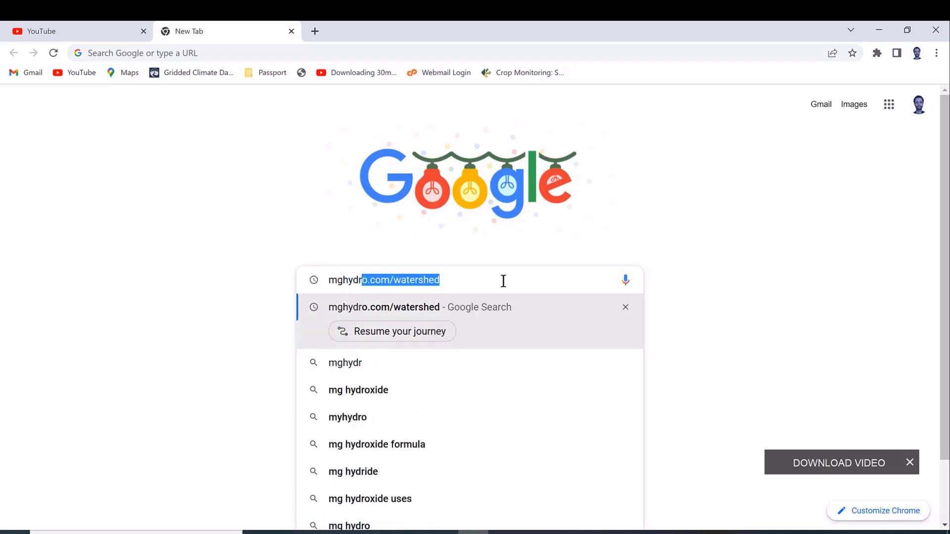
type("o.co")
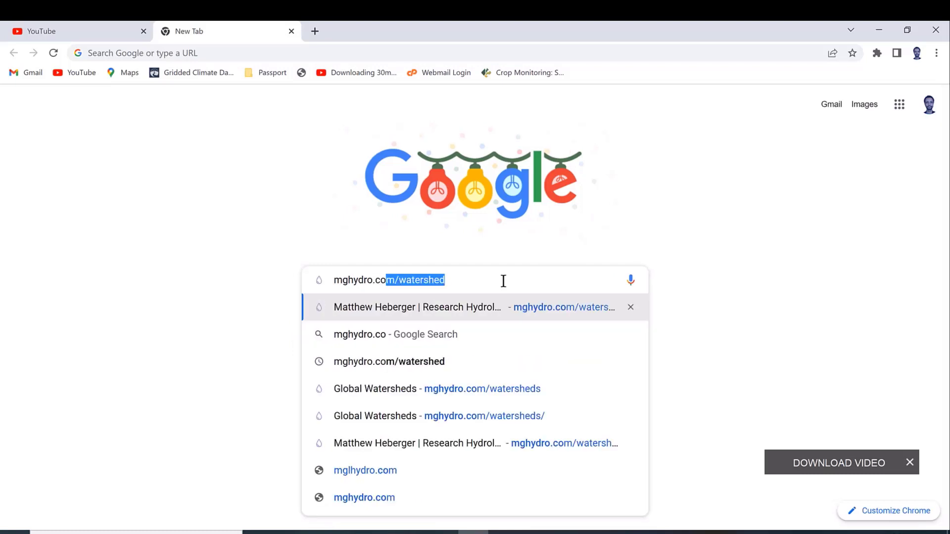
type("m")
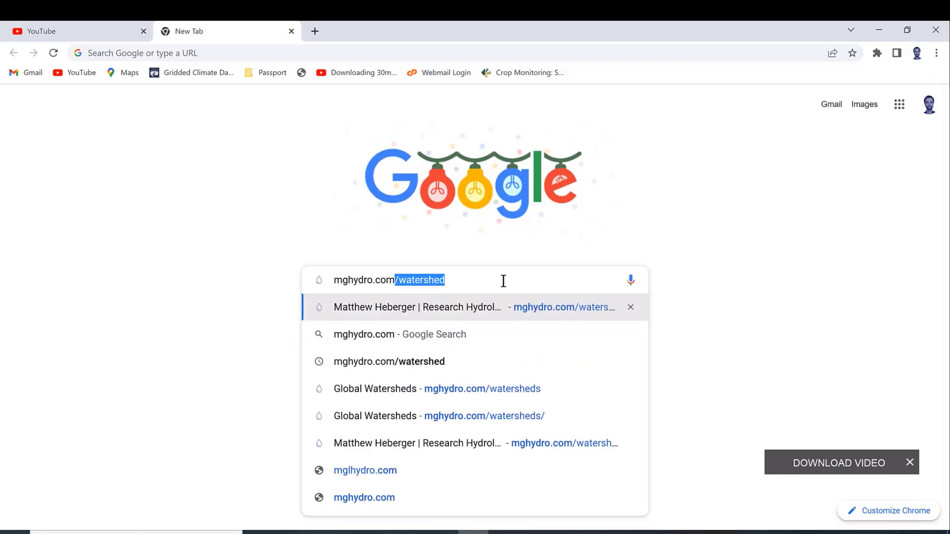
type("/wa")
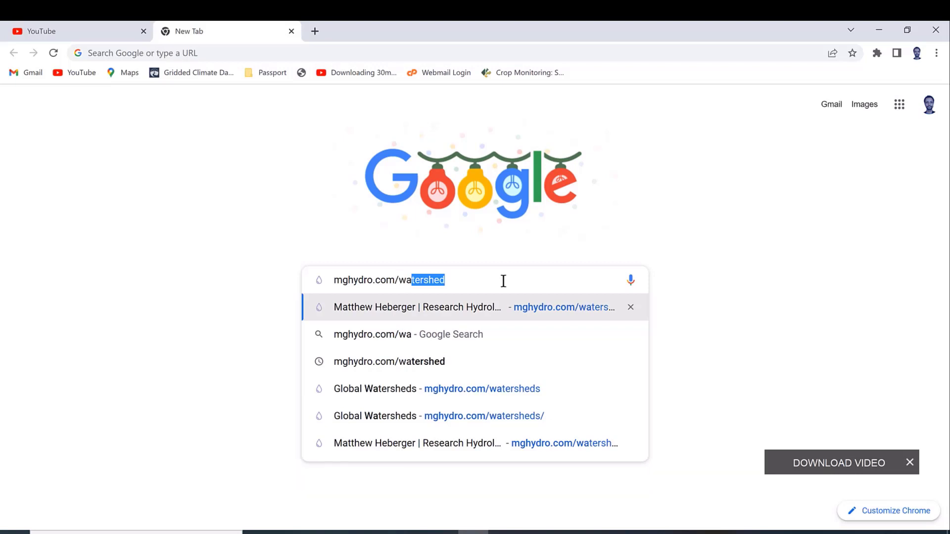
type("tershed")
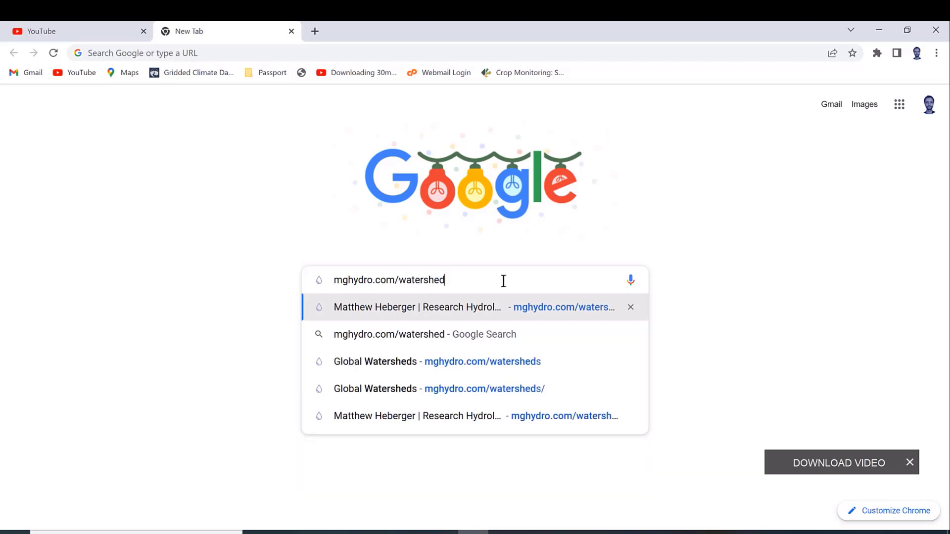
key("Return")
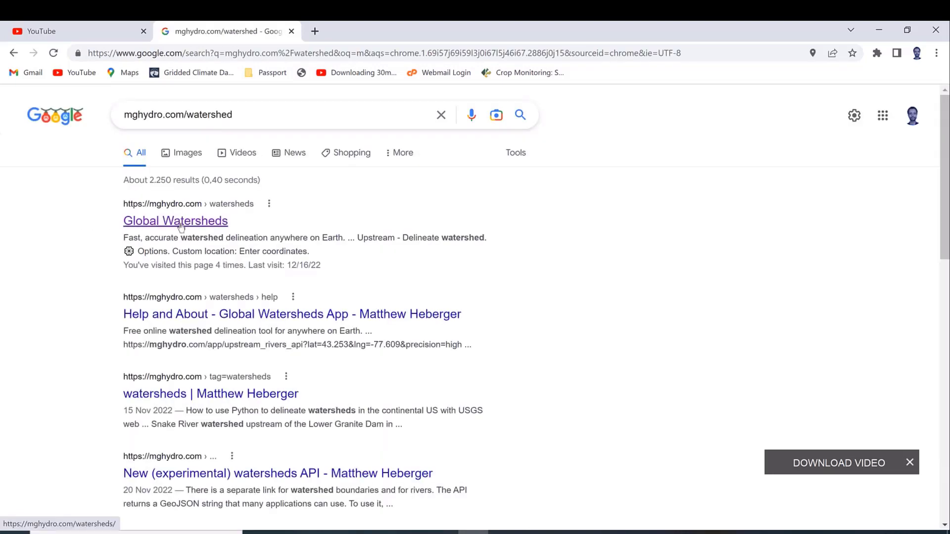
left_click(180, 221)
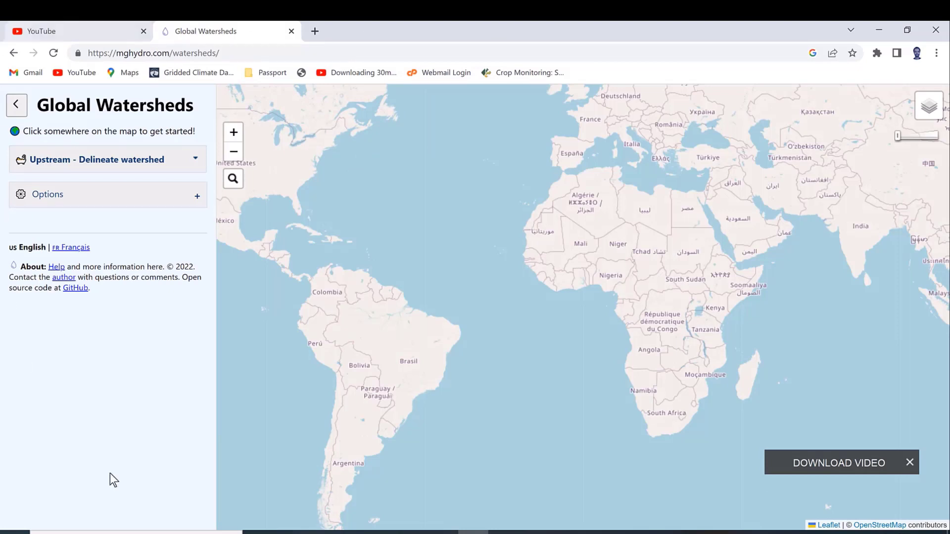
Examine the world map across Europe, the Arabian Peninsula and Africa to locate the East African region.
left_click_drag(706, 190, 604, 229)
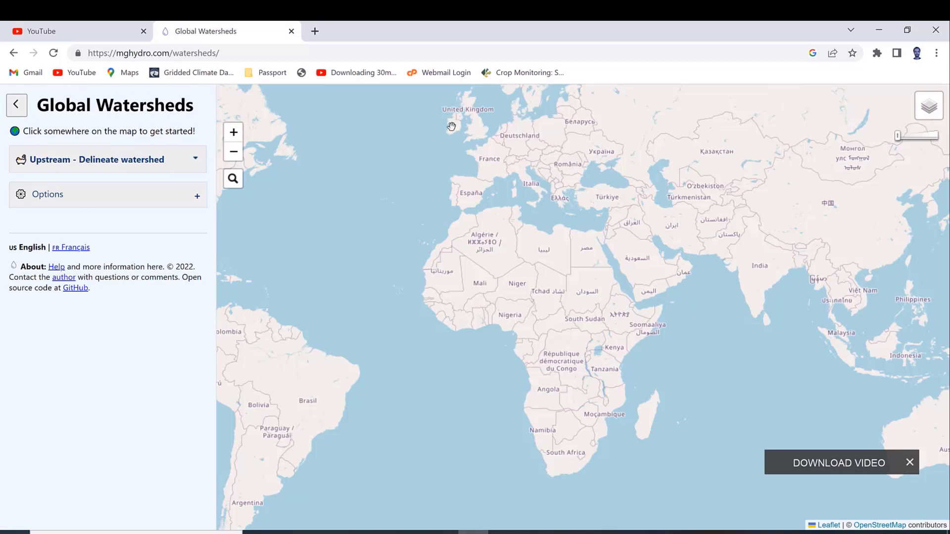
left_click_drag(607, 226, 597, 243)
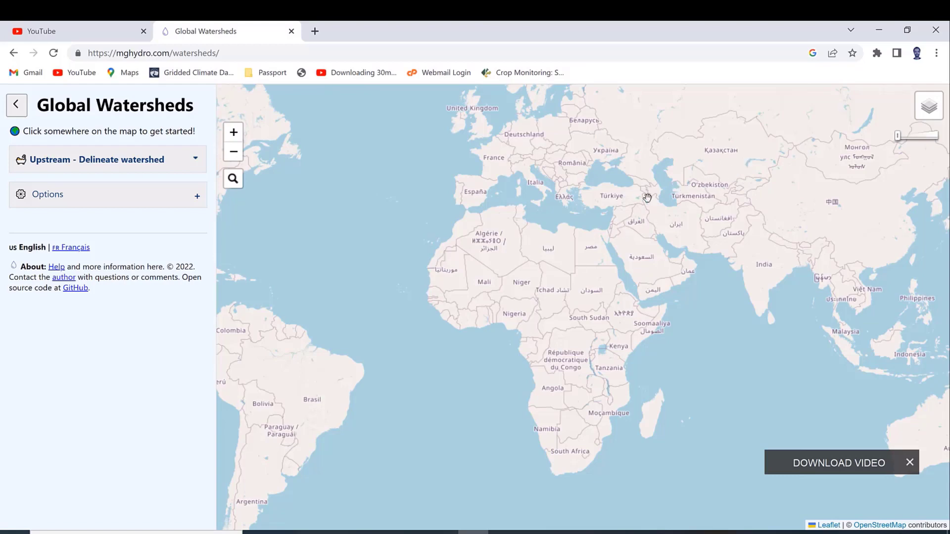
scroll(643, 256, "up", 1)
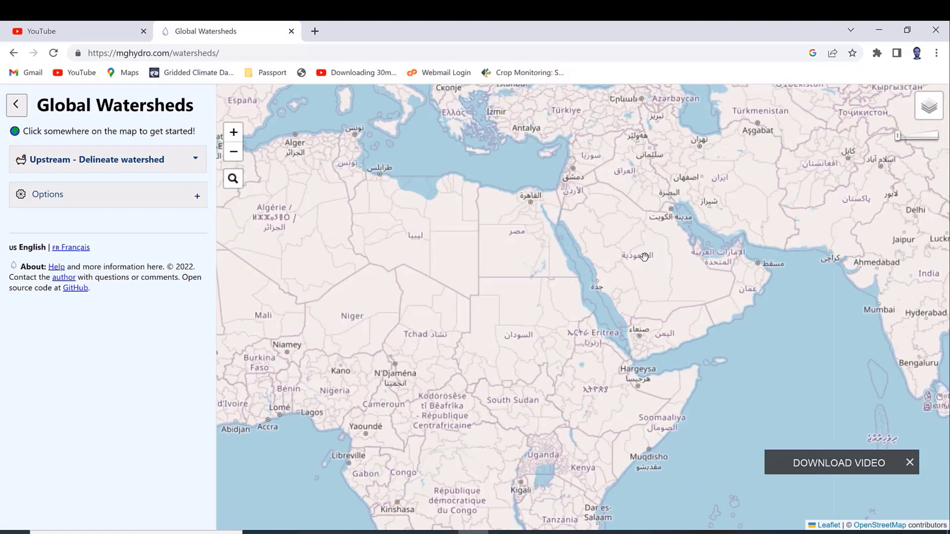
scroll(644, 256, "up", 2)
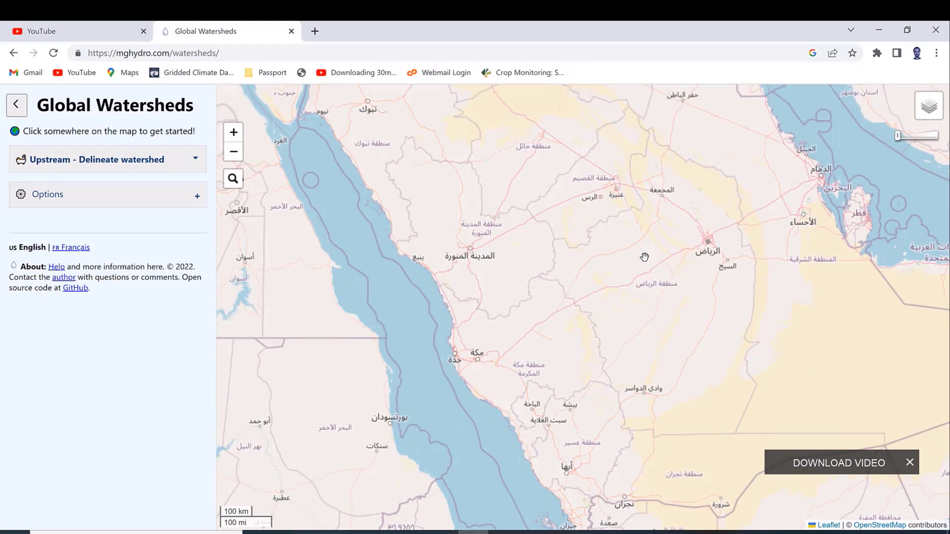
scroll(644, 257, "down", 3)
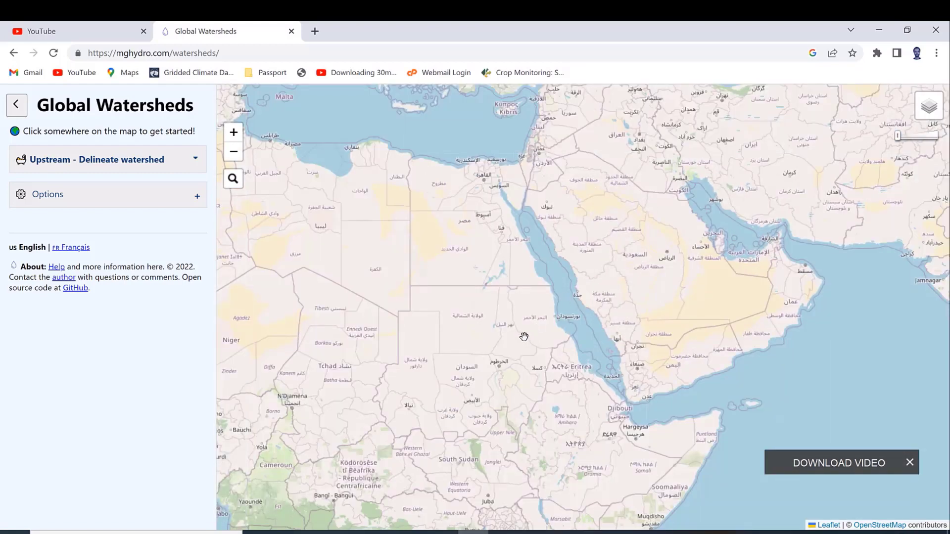
left_click_drag(524, 335, 568, 207)
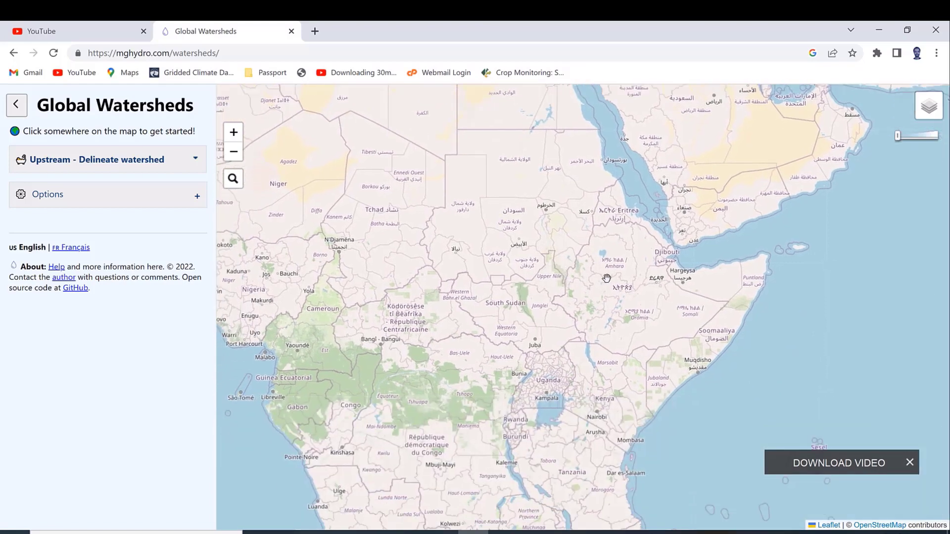
scroll(604, 277, "down", 3)
scroll(607, 278, "up", 3)
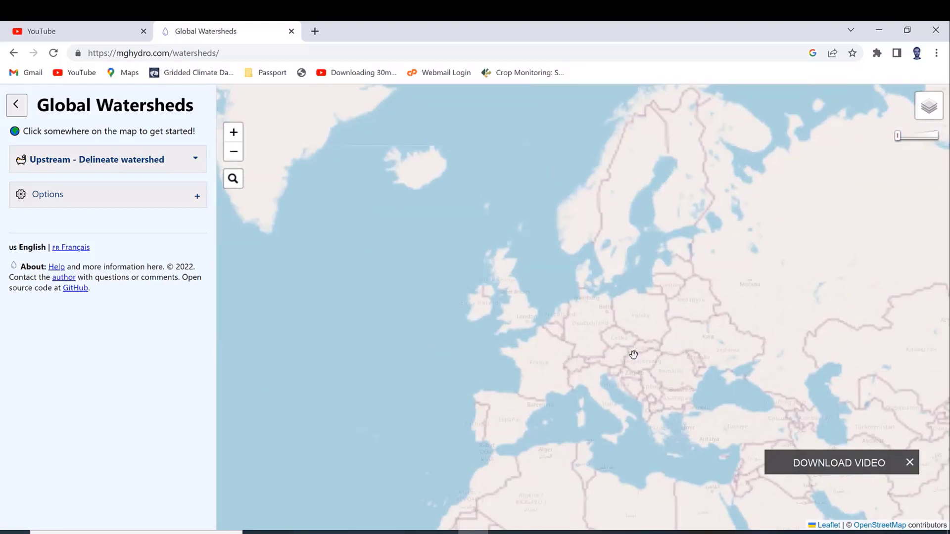
left_click_drag(503, 225, 374, 99)
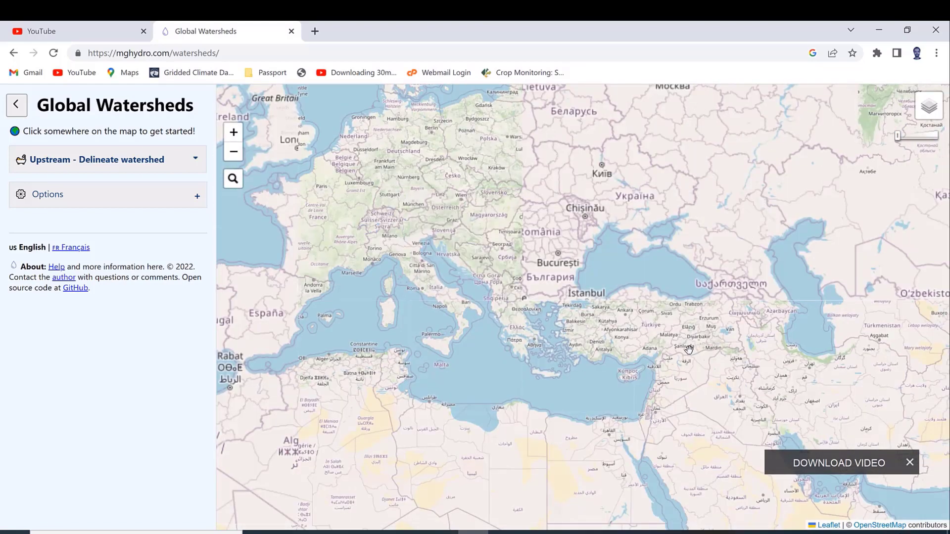
left_click_drag(633, 277, 596, 138)
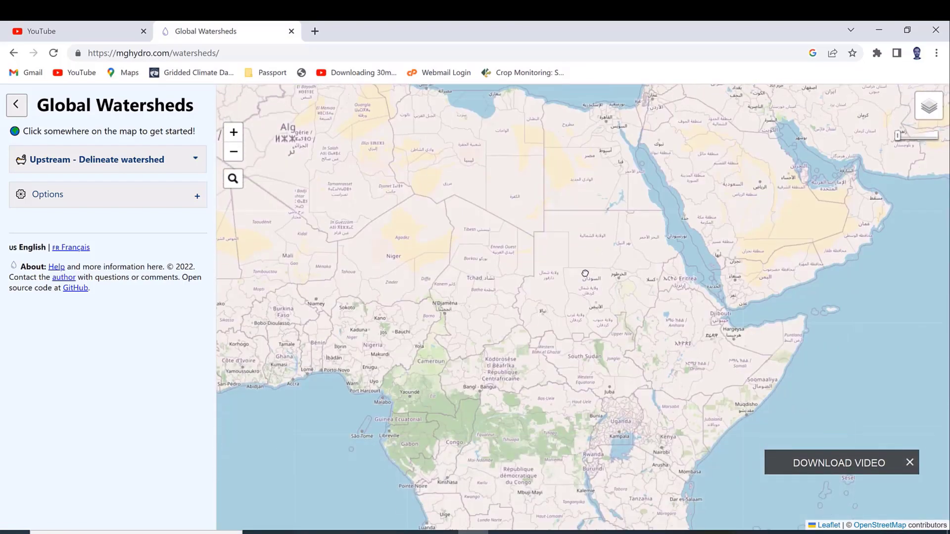
Examine southern and central Ethiopia on the map, around Dilla, Hawassa and the lakes near Ziway.
scroll(635, 303, "up", 4)
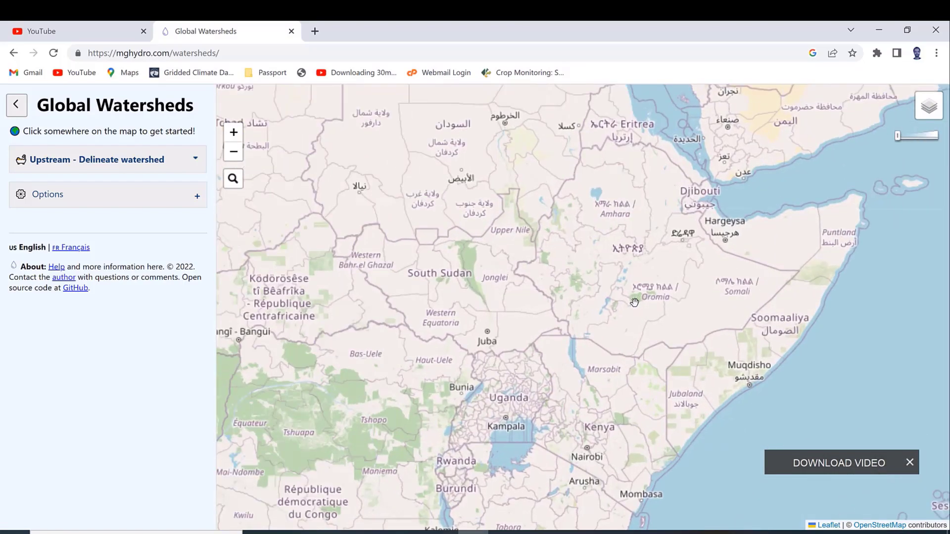
scroll(634, 302, "up", 5)
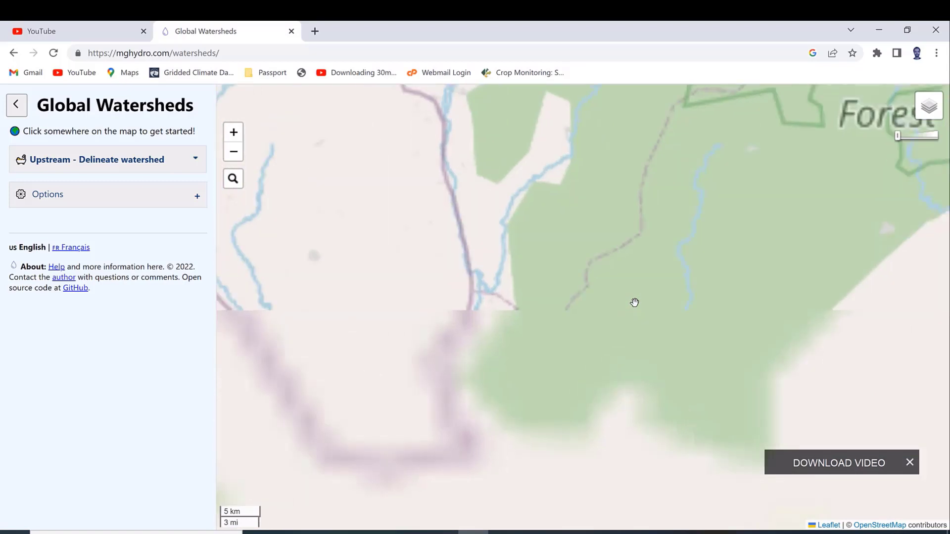
scroll(634, 303, "down", 1)
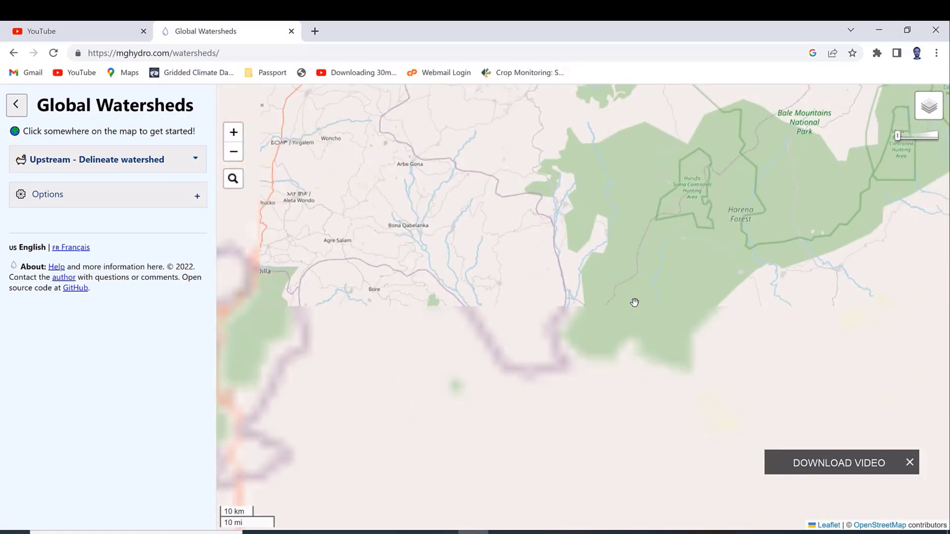
left_click_drag(388, 193, 517, 213)
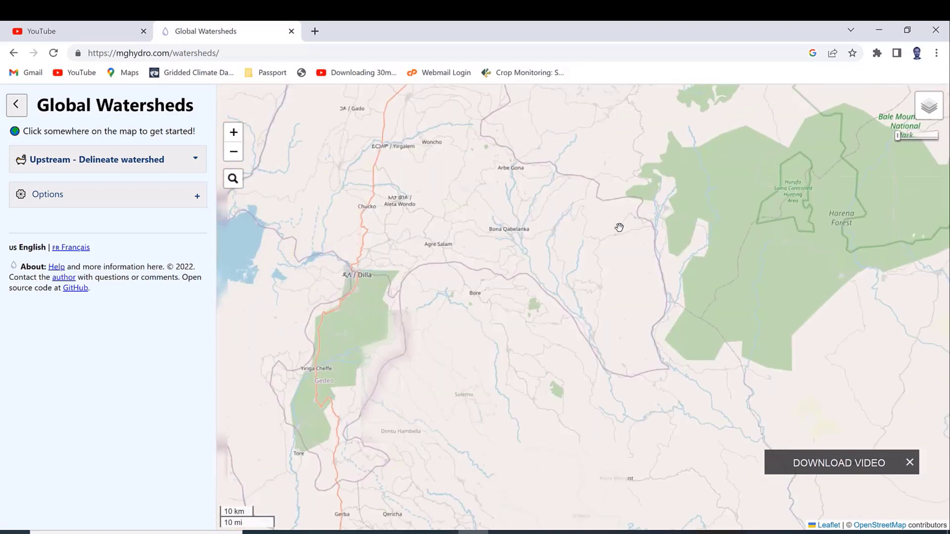
left_click_drag(577, 172, 583, 441)
left_click_drag(617, 385, 593, 385)
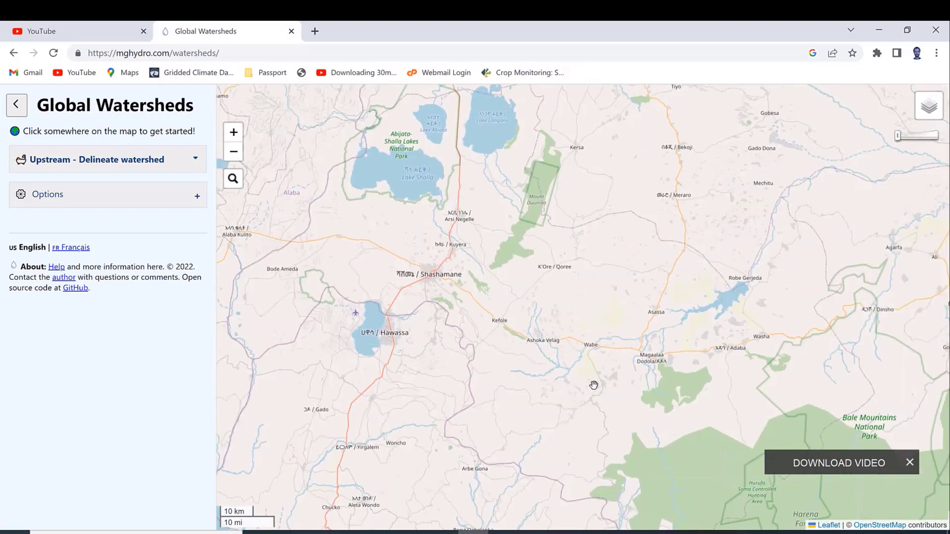
scroll(526, 390, "up", 5)
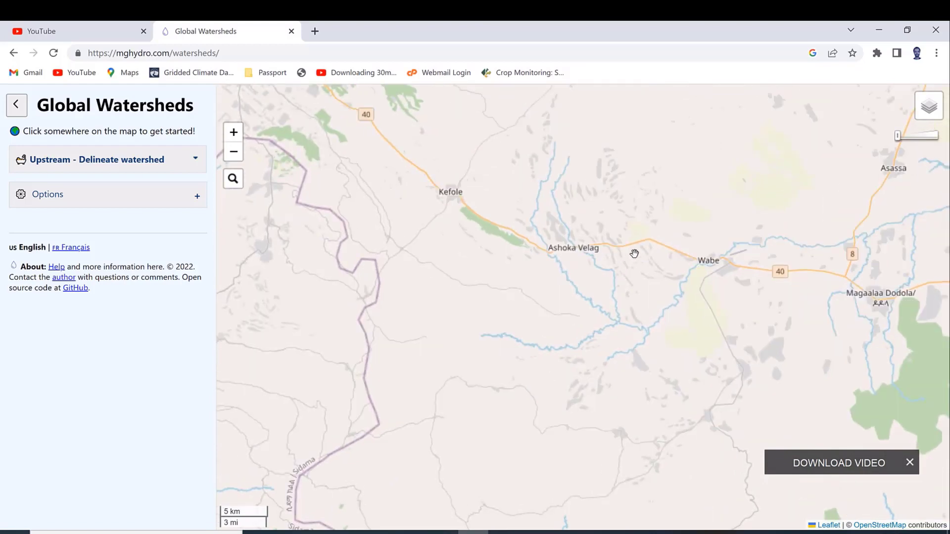
scroll(632, 249, "down", 3)
left_click_drag(649, 211, 596, 322)
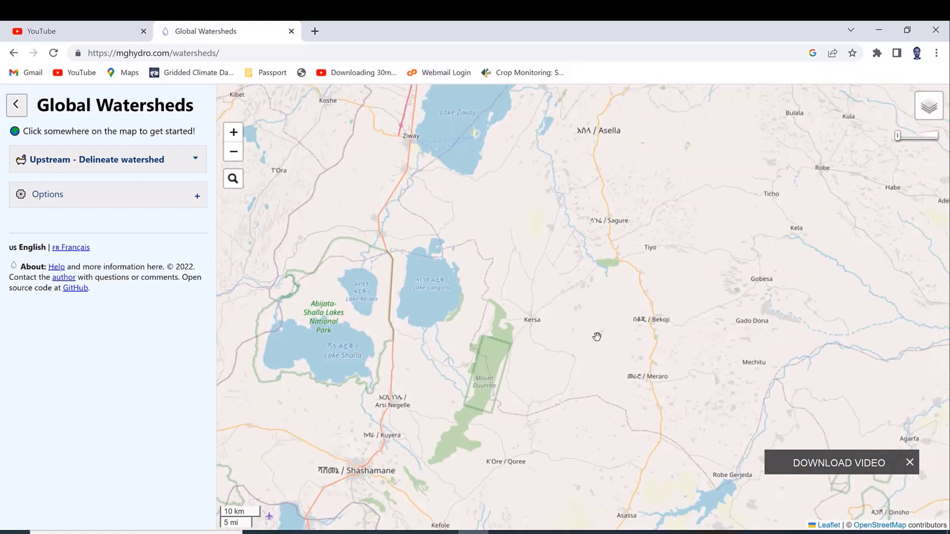
scroll(604, 323, "down", 3)
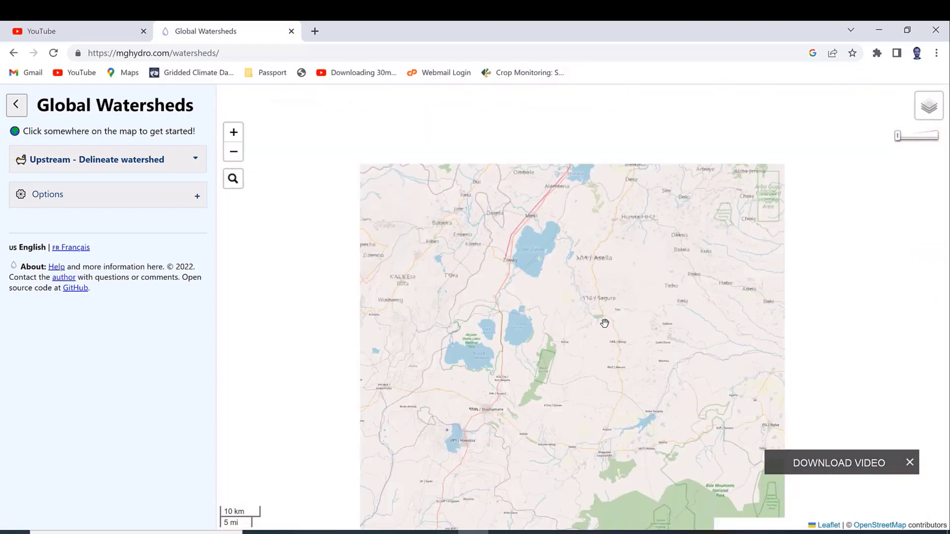
scroll(605, 323, "down", 1)
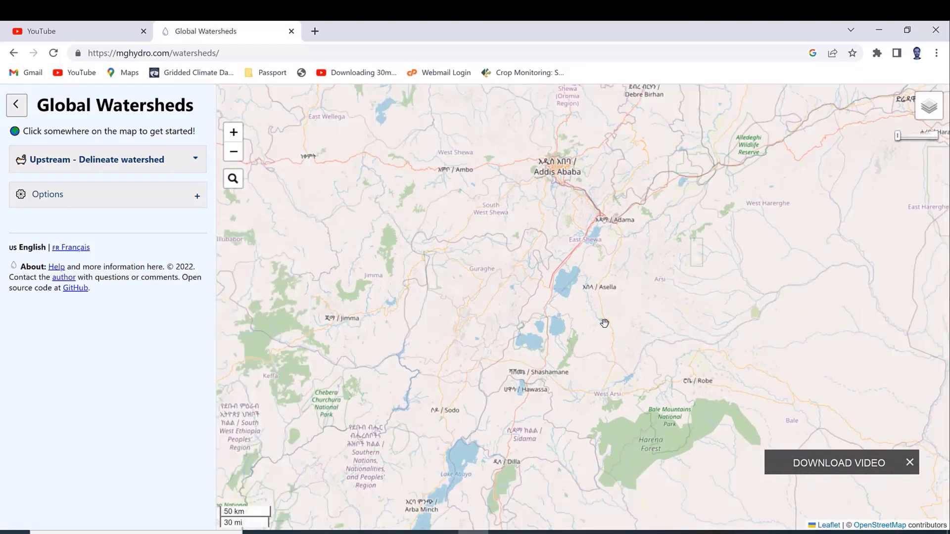
Examine the river network northwest of Addis Ababa, from Lake Finicha'a to the river junction near Jiga.
left_click_drag(530, 198, 635, 364)
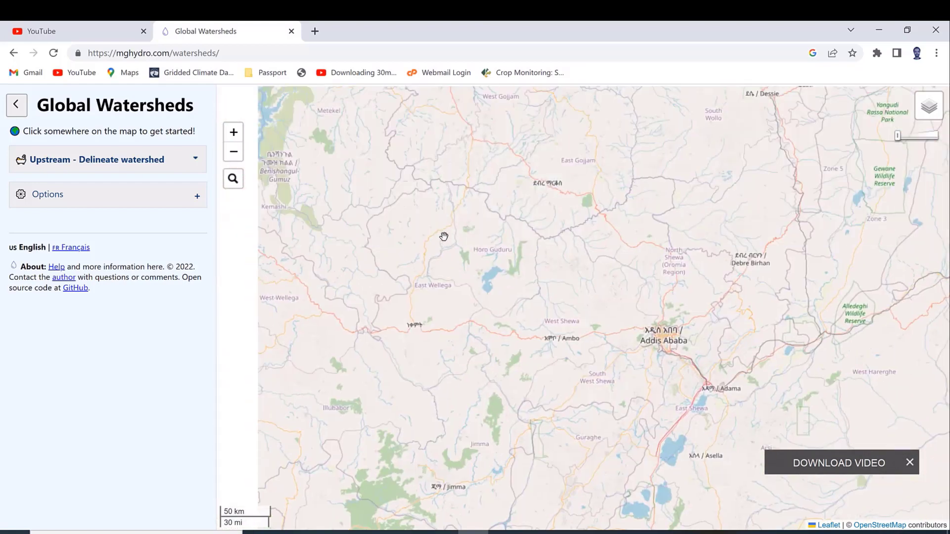
scroll(486, 278, "up", 3)
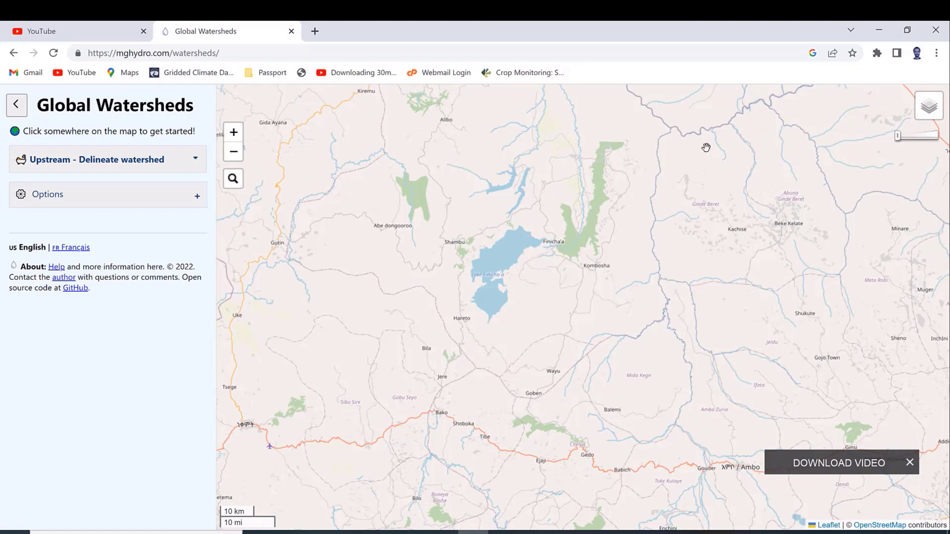
left_click_drag(545, 114, 548, 267)
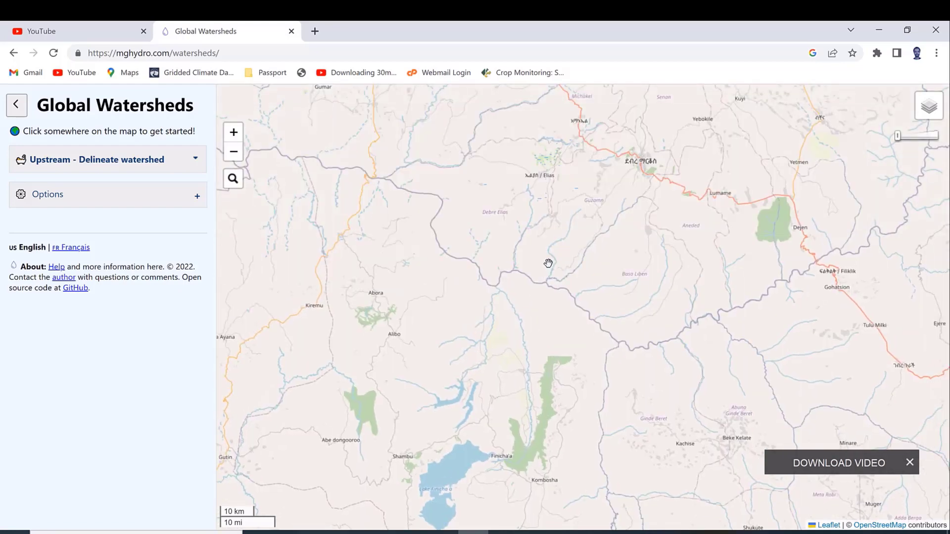
left_click_drag(571, 154, 627, 314)
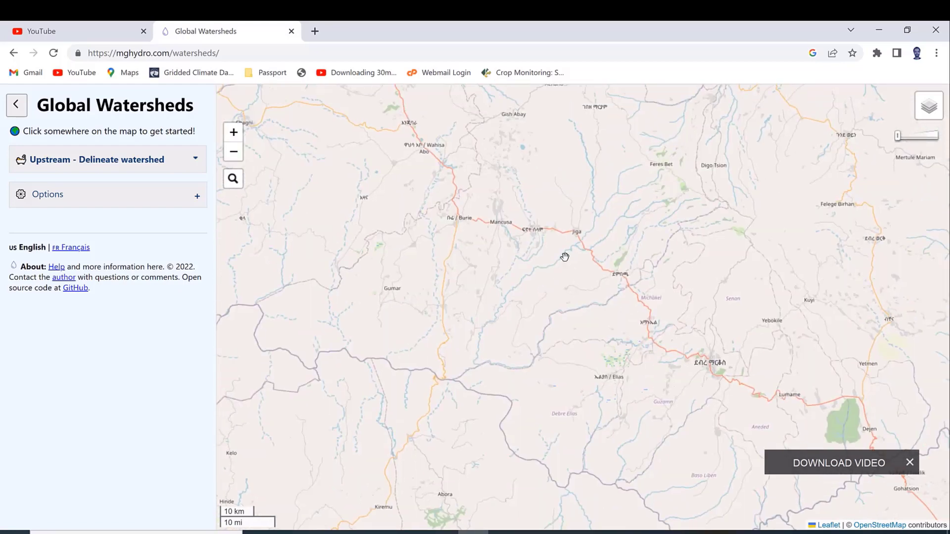
scroll(558, 266, "up", 1)
scroll(556, 264, "up", 1)
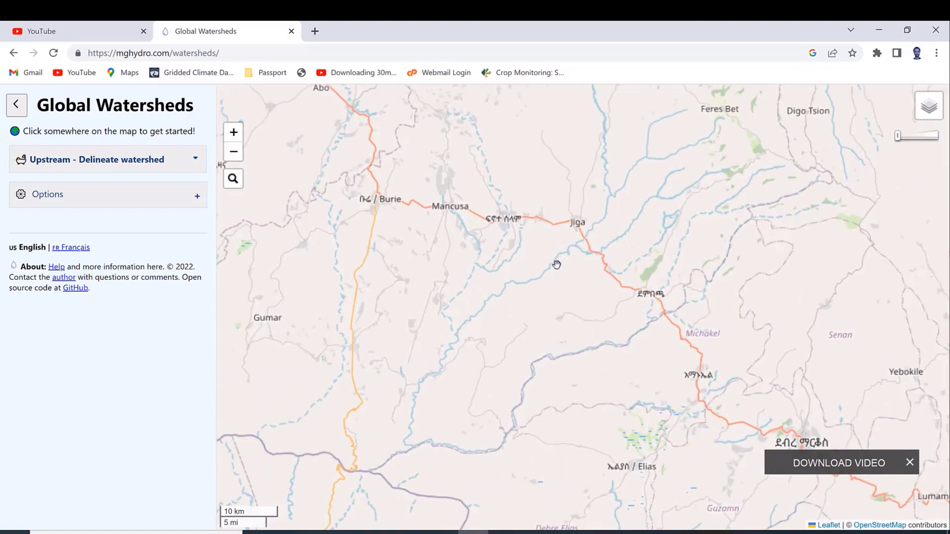
left_click_drag(636, 149, 536, 277)
left_click_drag(535, 94, 549, 119)
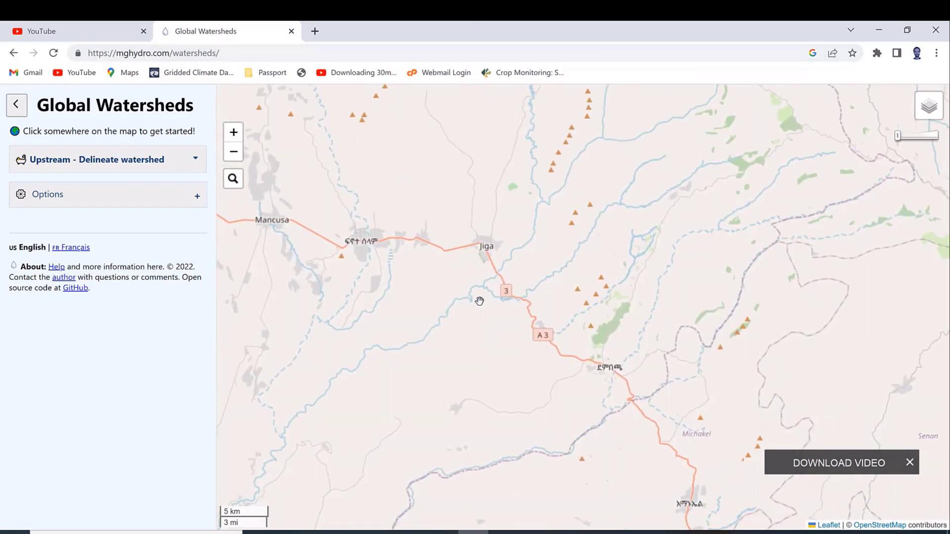
scroll(493, 285, "up", 3)
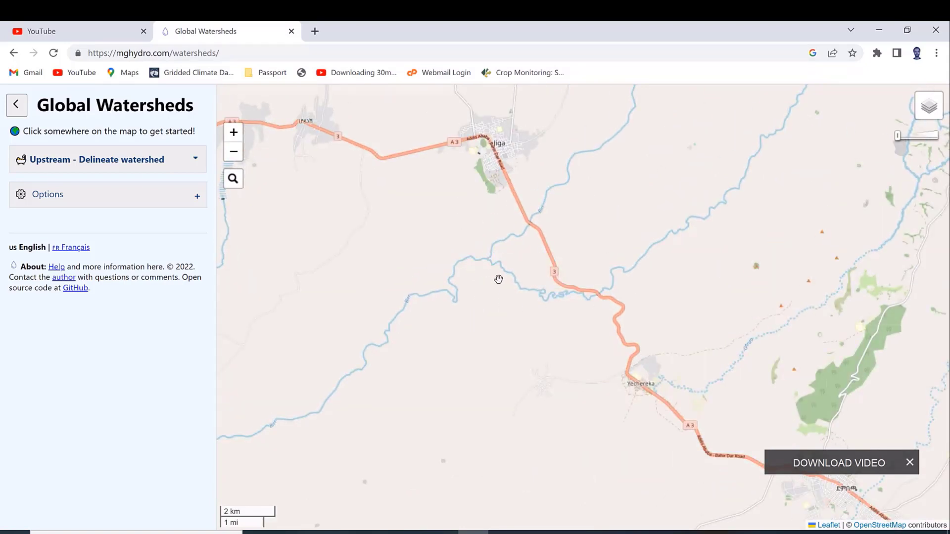
scroll(513, 271, "down", 3)
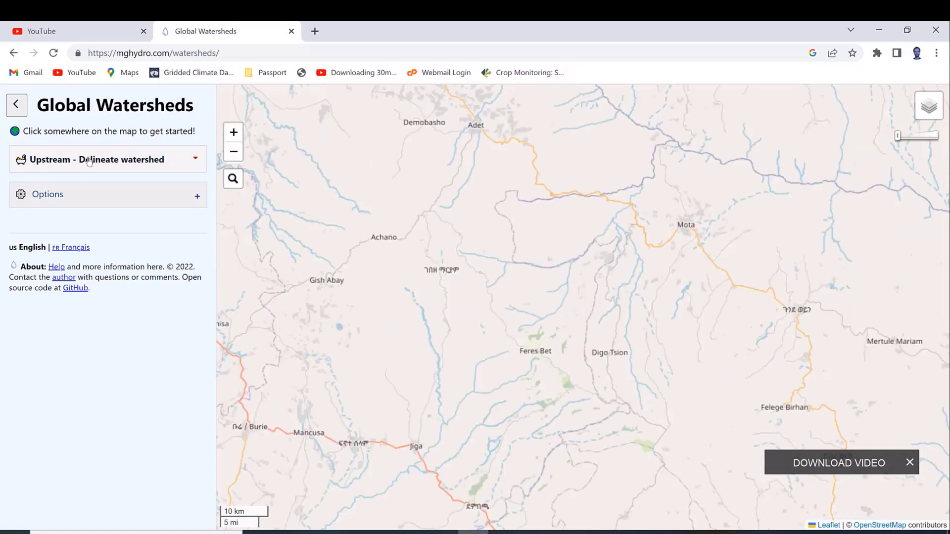
Show the delineation options, choose the Upstream - Delineate watershed mode and enable downloadable results.
left_click(46, 196)
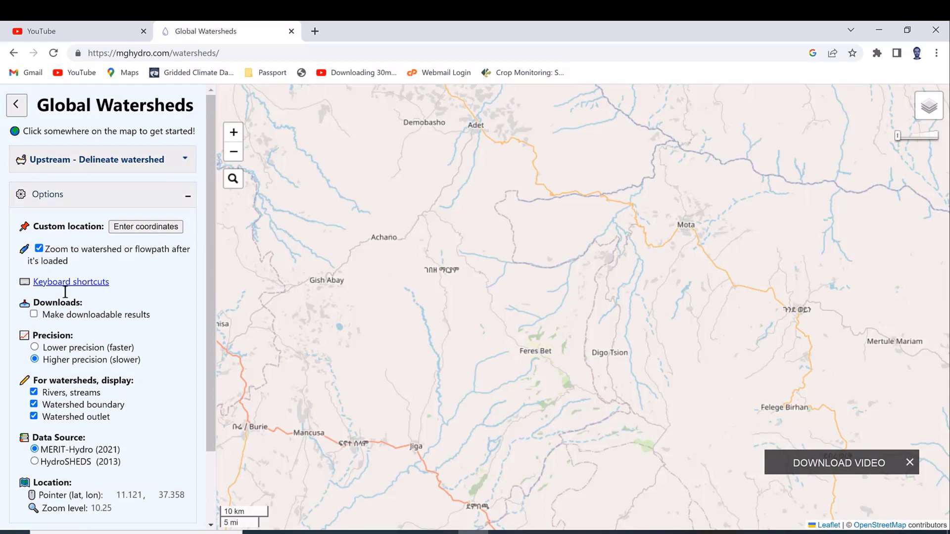
scroll(93, 335, "down", 2)
scroll(95, 339, "up", 2)
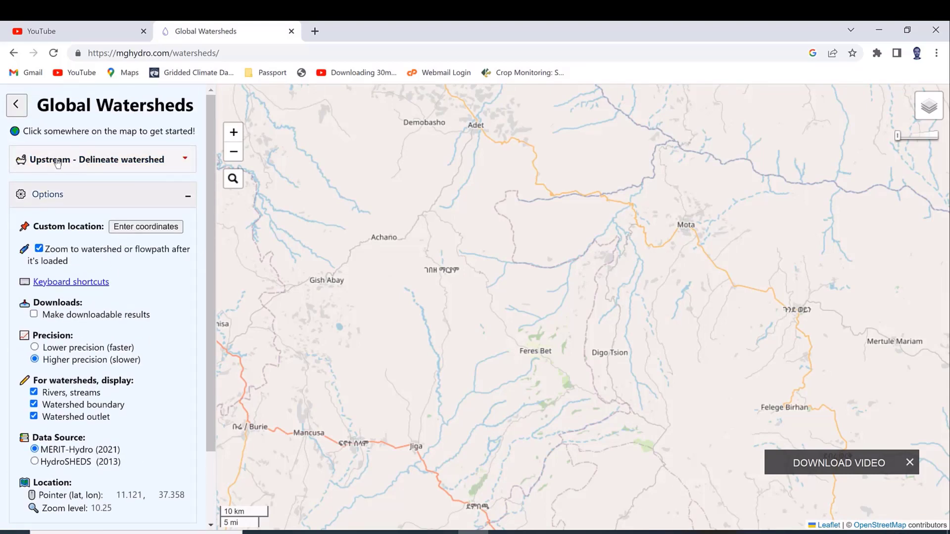
left_click(96, 161)
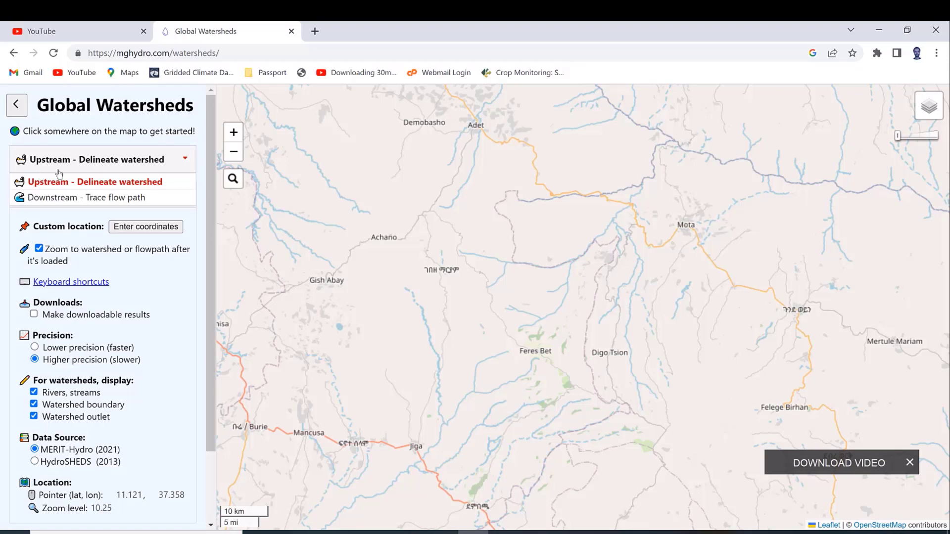
left_click(113, 167)
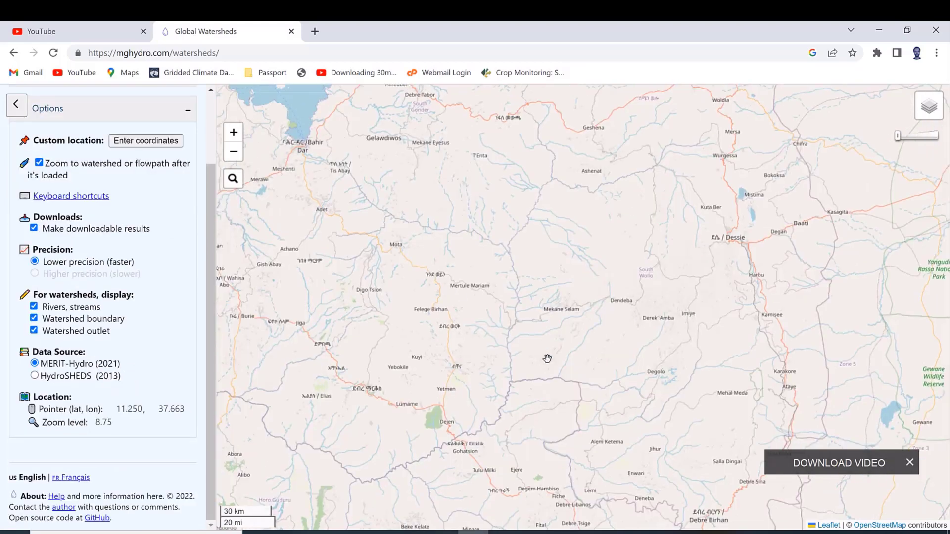
Delineate the upstream watershed from the river between East Gojjam and South Wollo, at about latitude 10.510, longitude 38.483.
scroll(512, 357, "down", 3)
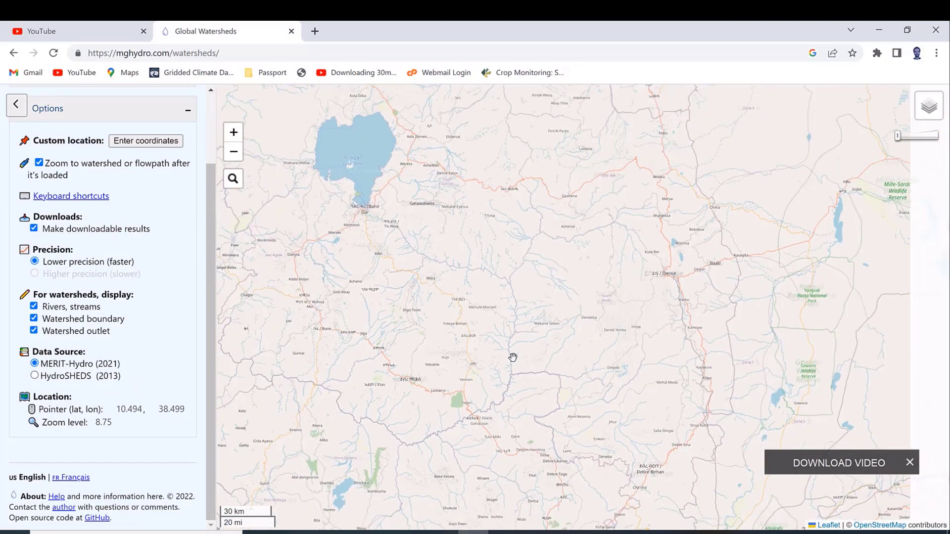
scroll(512, 357, "up", 10)
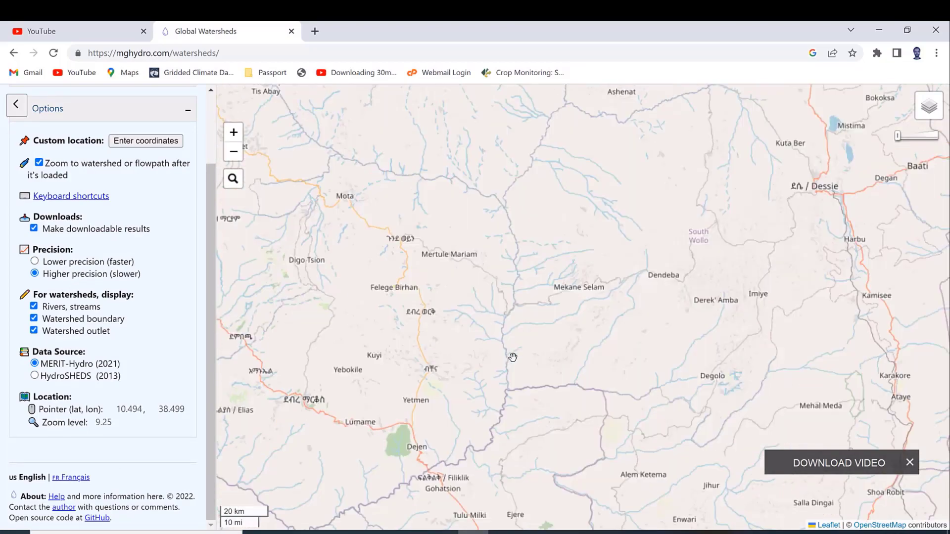
scroll(512, 357, "up", 3)
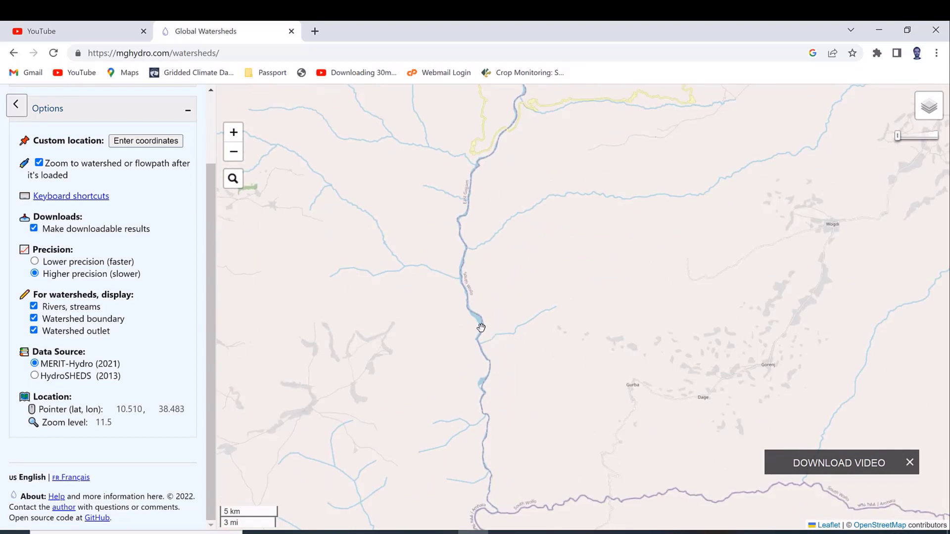
left_click(480, 327)
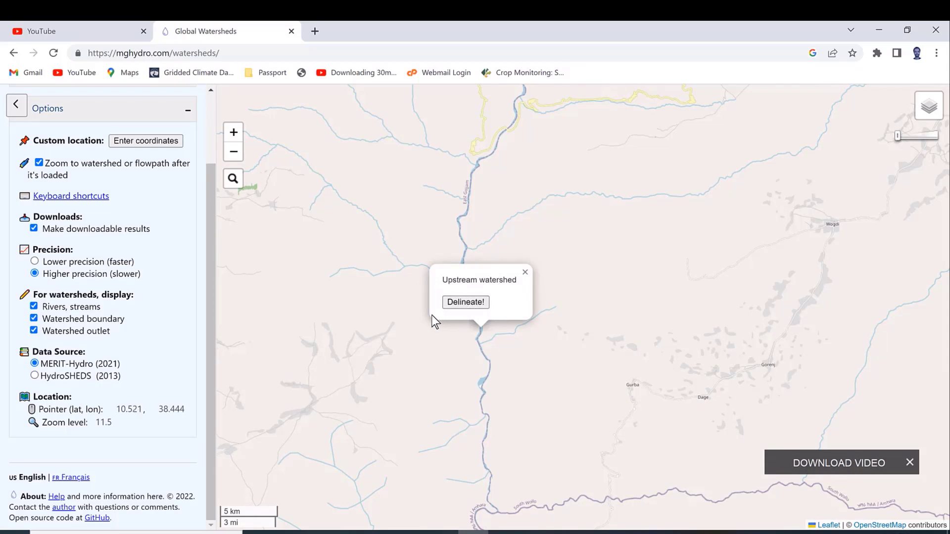
left_click(465, 303)
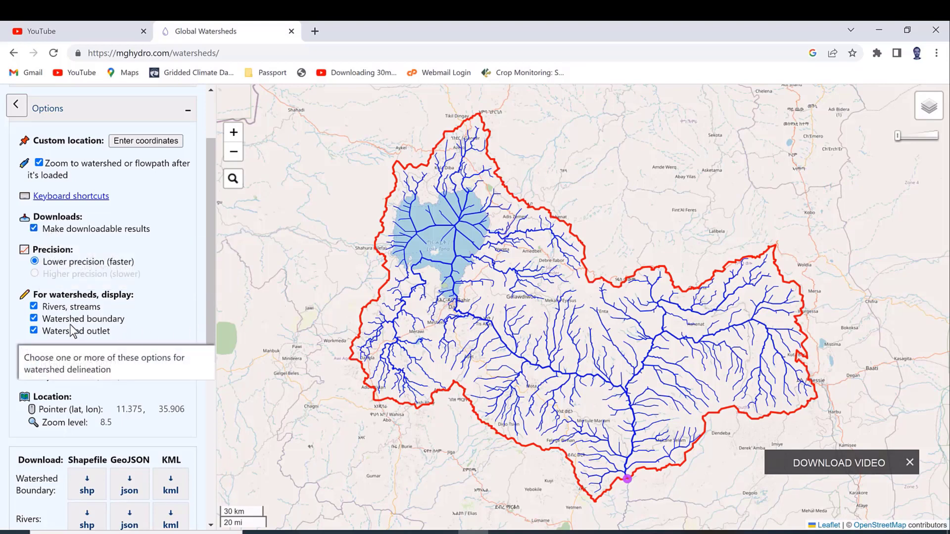
Hide and redisplay the watershed boundary and the watershed outlet on the map.
left_click(34, 319)
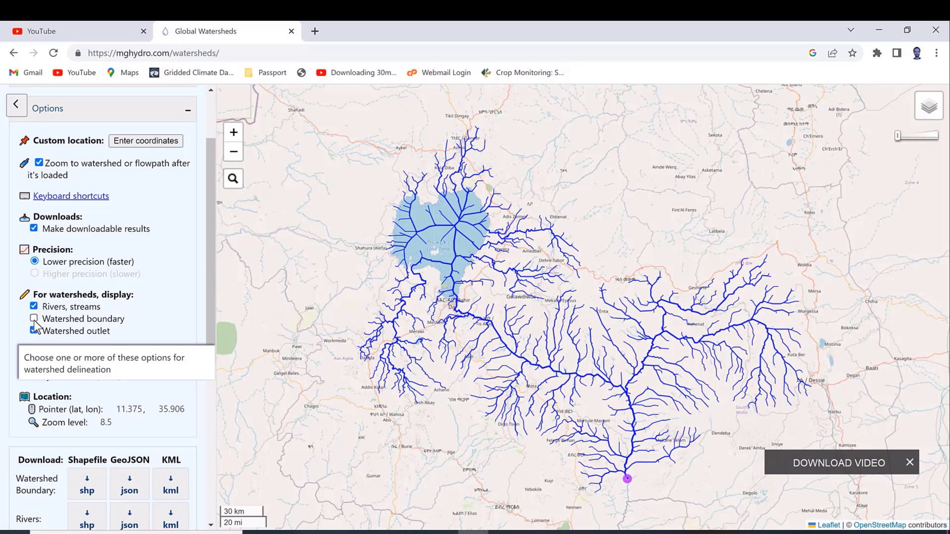
left_click(33, 319)
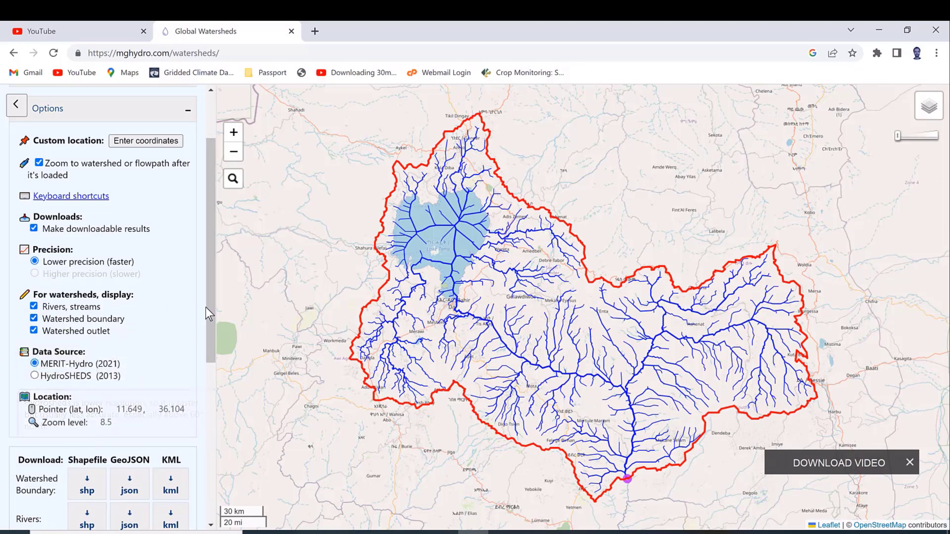
mouse_move(40, 346)
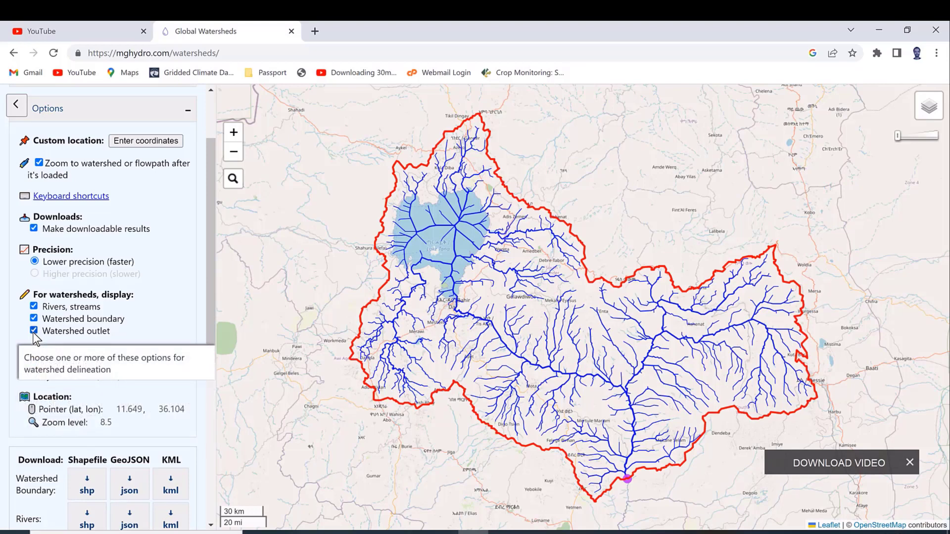
left_click(33, 330)
left_click(33, 331)
Download the watershed boundary in Shapefile format as watershed.zip and open the Compressed folder that contains it.
left_click_drag(209, 320, 206, 397)
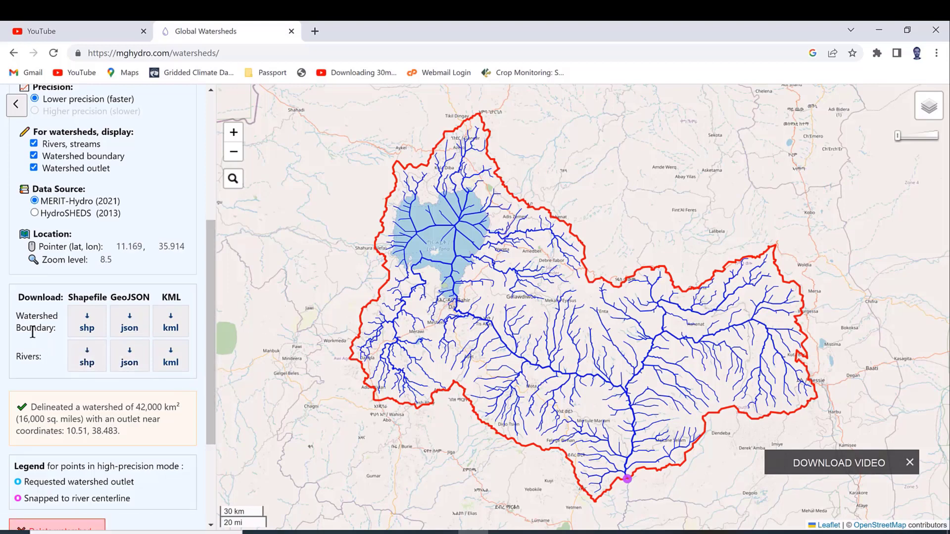
left_click(87, 327)
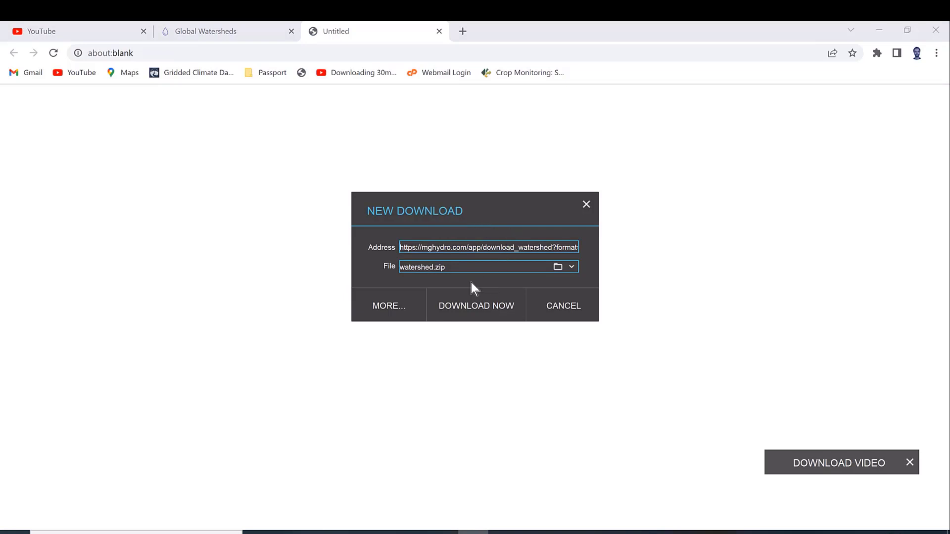
left_click(466, 307)
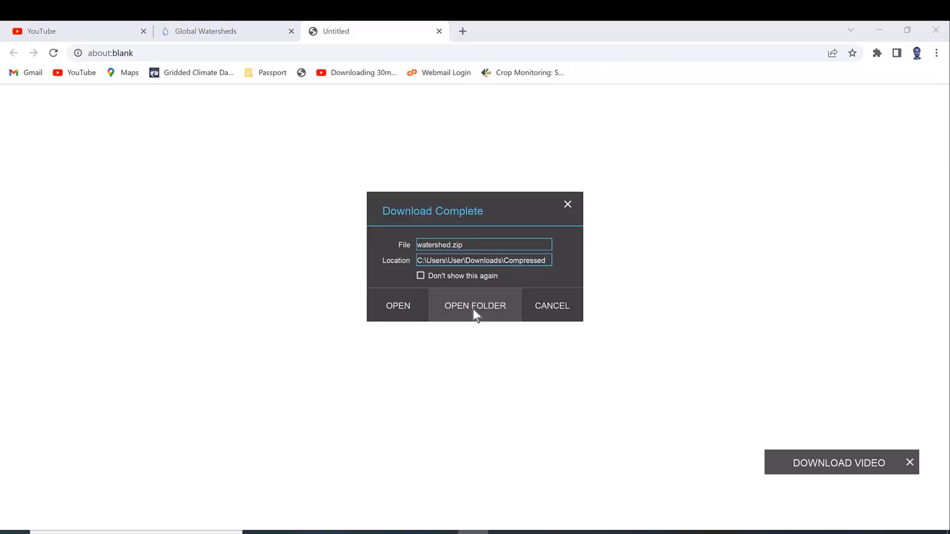
left_click(473, 308)
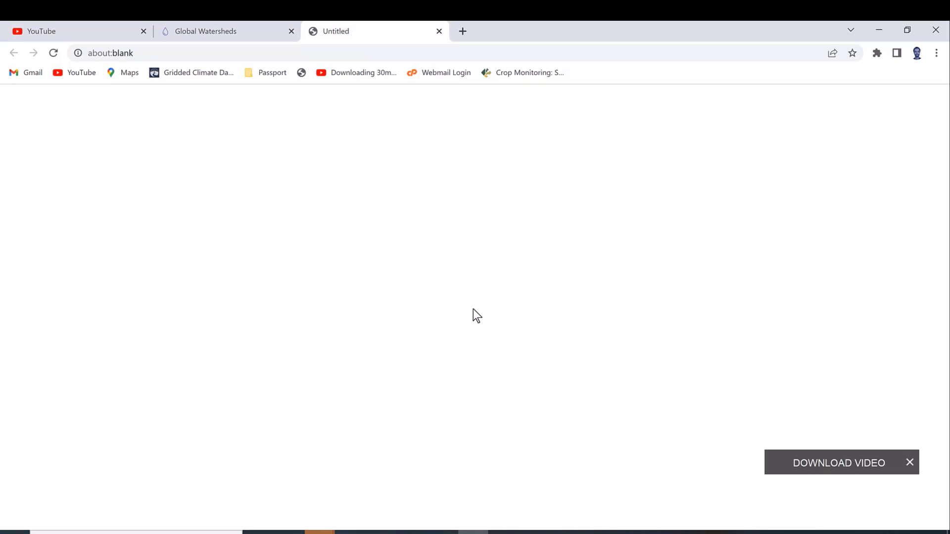
mouse_move(309, 527)
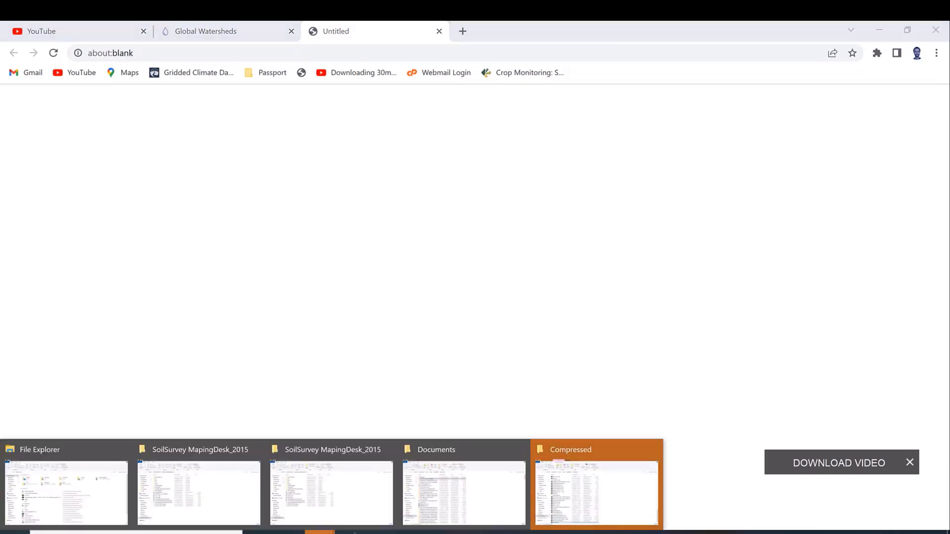
left_click(609, 504)
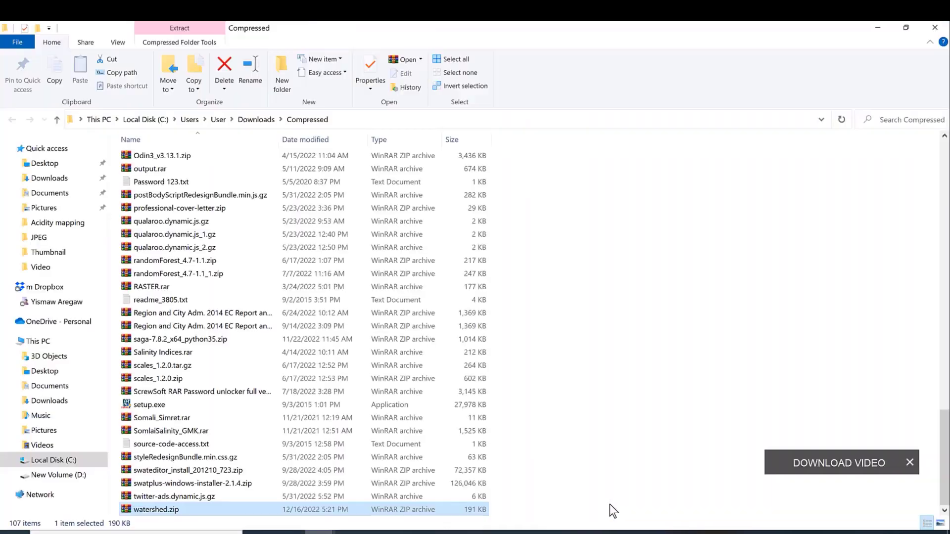
Move watershed.zip from the Compressed folder into the Data folder under You Tube on drive D.
right_click(171, 511)
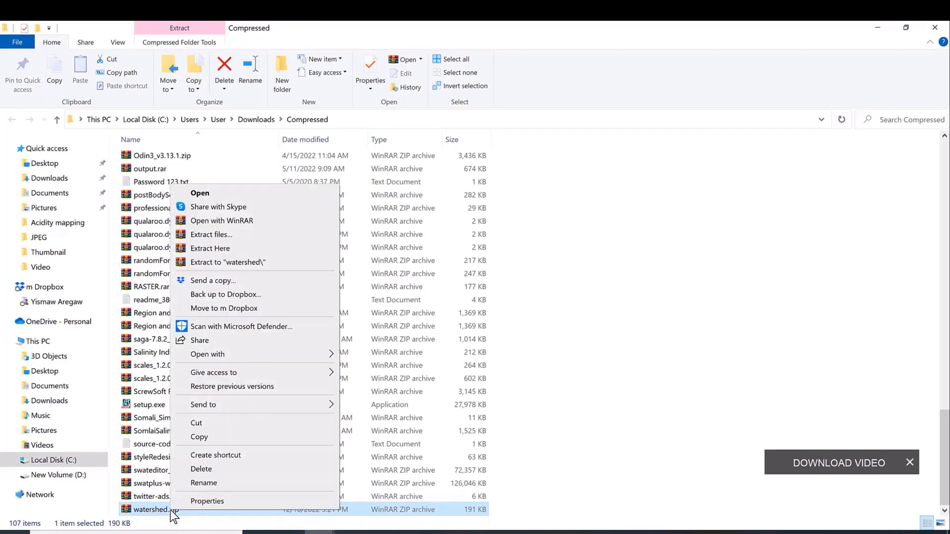
left_click(223, 424)
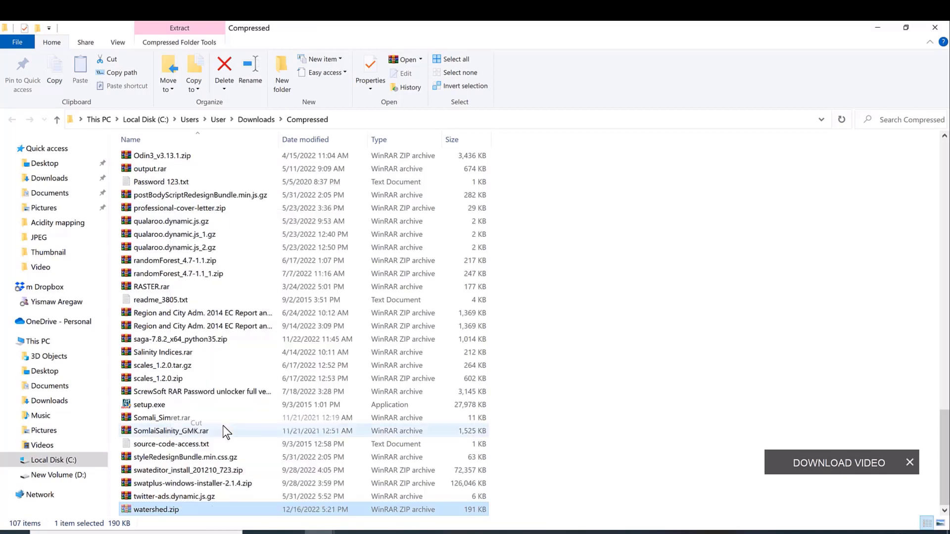
left_click(58, 267)
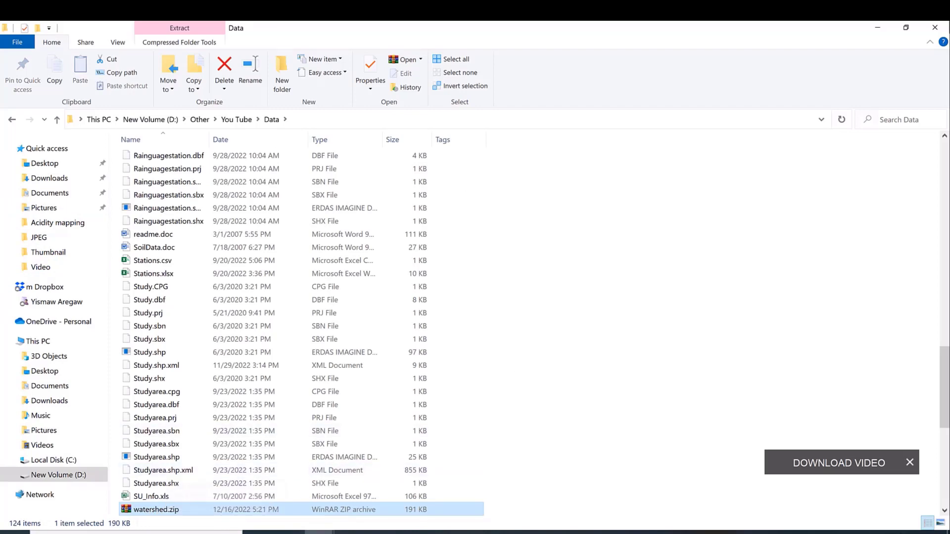
left_click(879, 26)
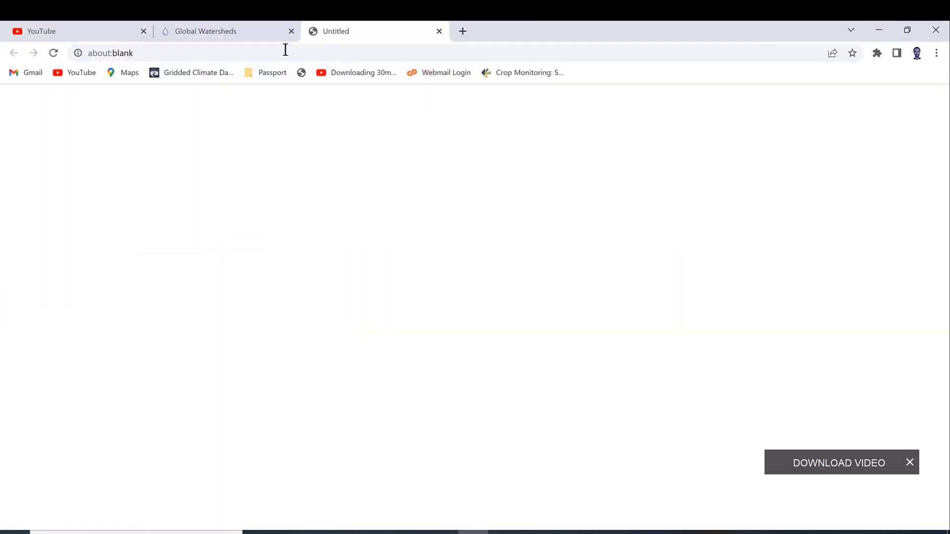
Return to Global Watersheds, download the rivers in Shapefile format as rivers.zip and open the Compressed download folder.
left_click(234, 33)
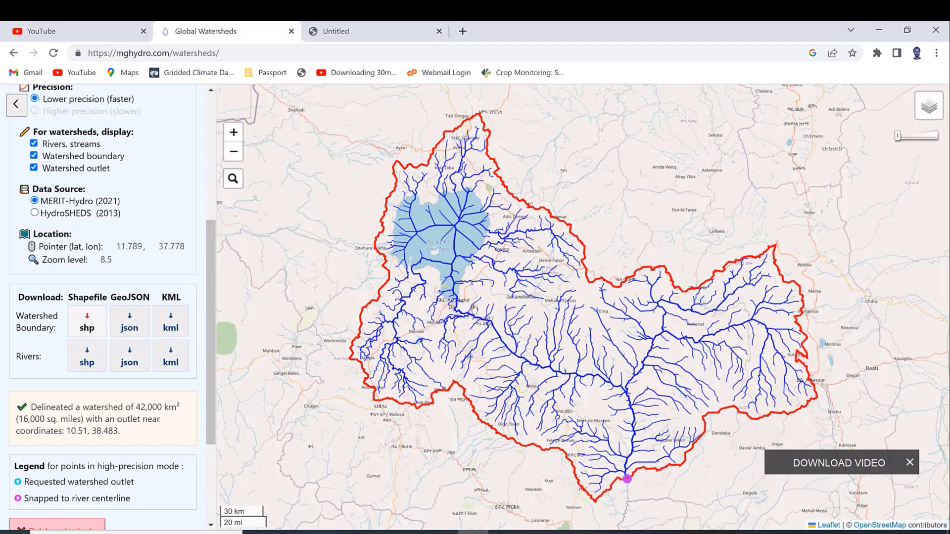
left_click(87, 362)
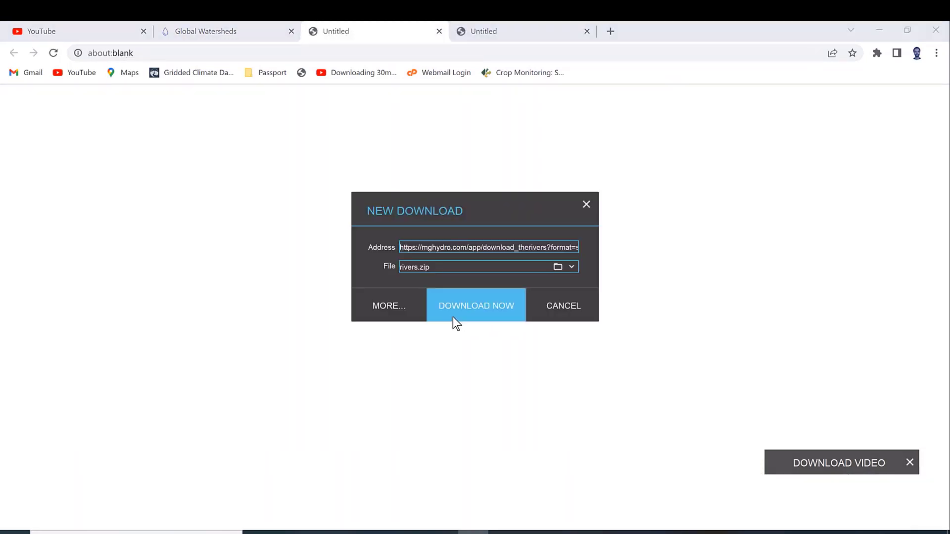
left_click(452, 317)
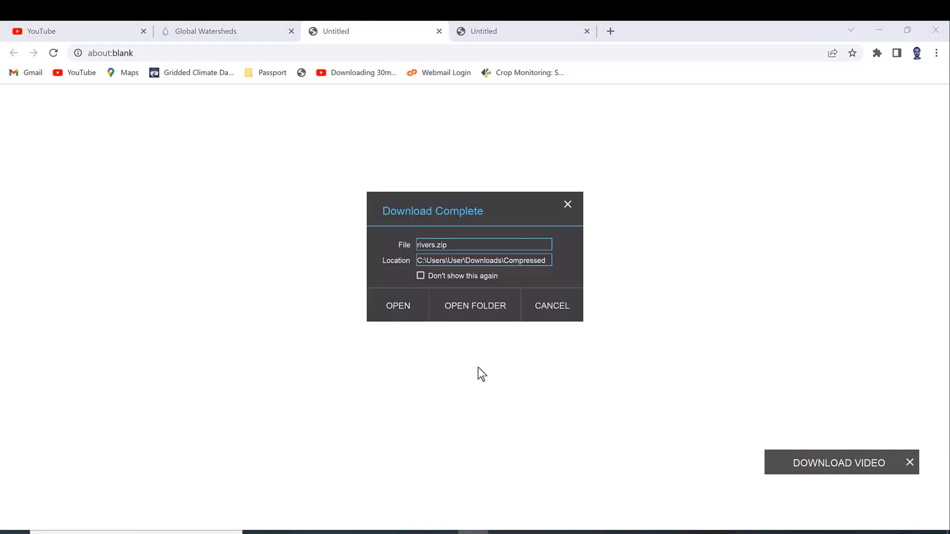
left_click(469, 315)
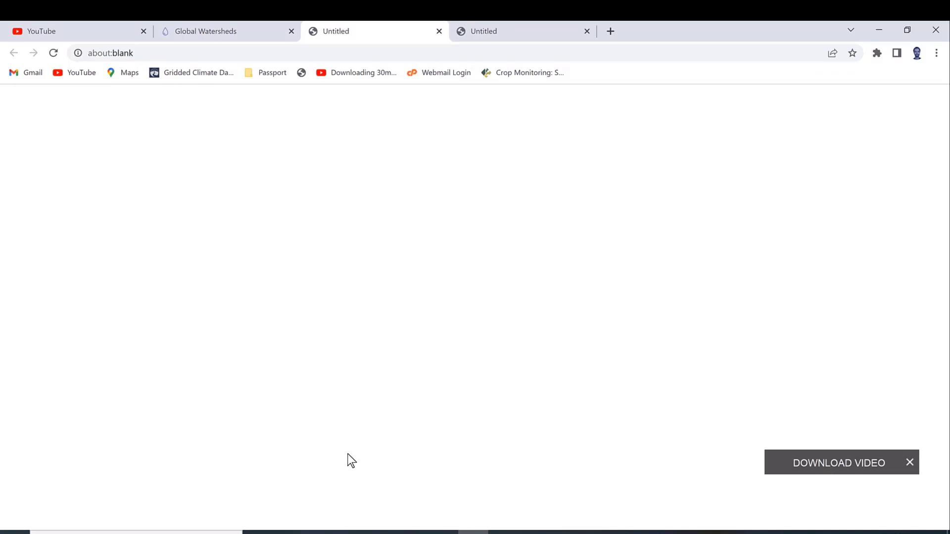
mouse_move(339, 532)
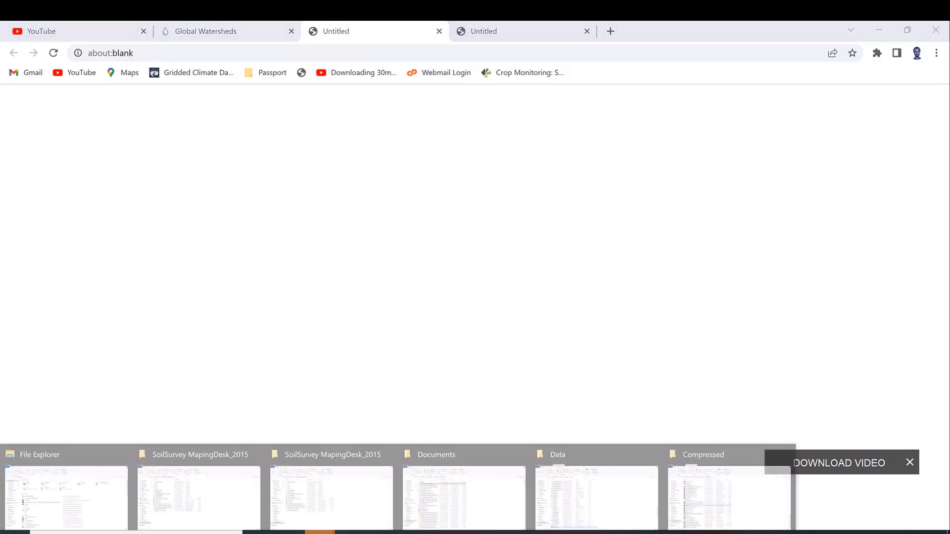
left_click(714, 506)
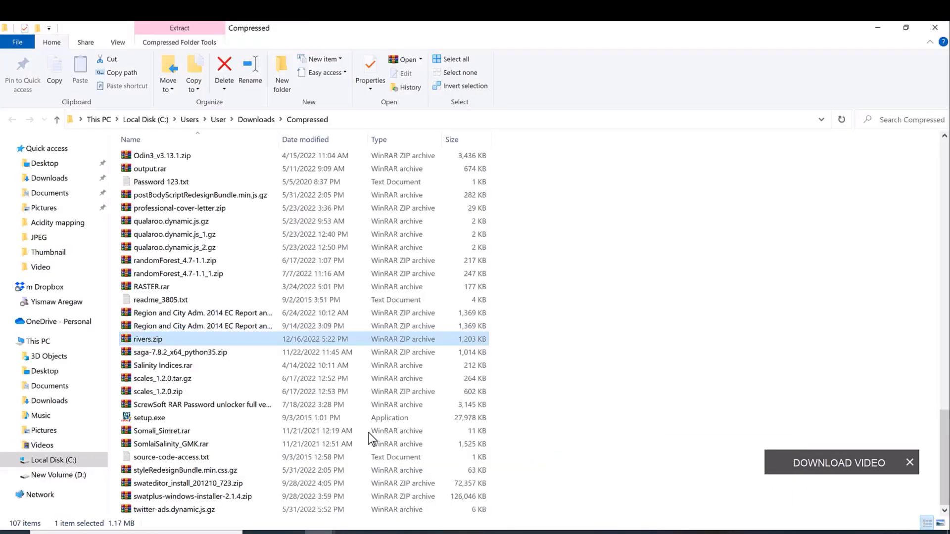
Move rivers.zip from the Compressed folder into You Tube's Data folder on drive D and locate watershed.zip there.
right_click(167, 342)
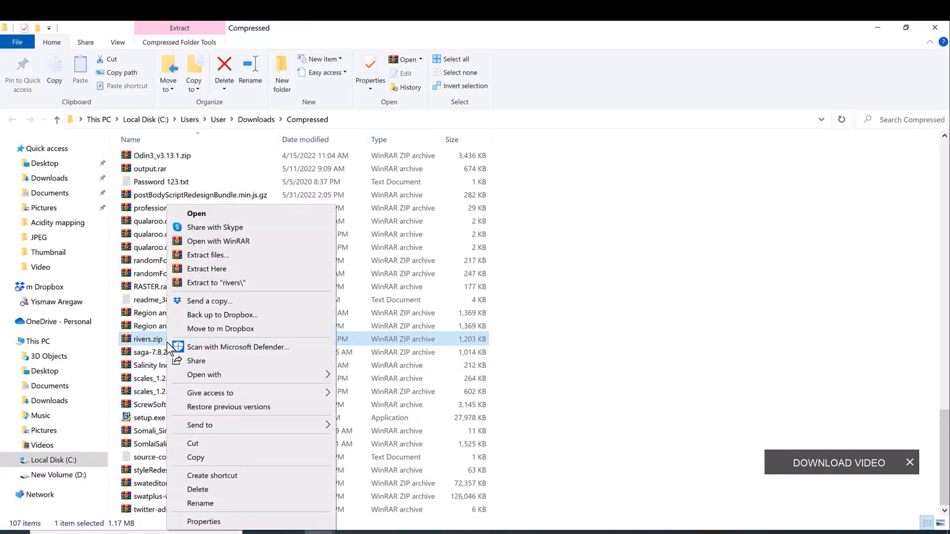
left_click(209, 445)
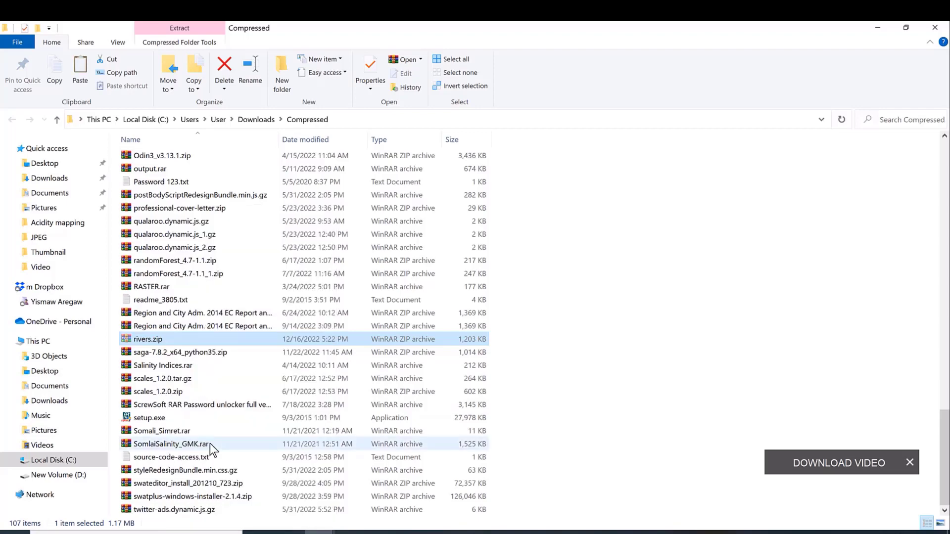
left_click(53, 239)
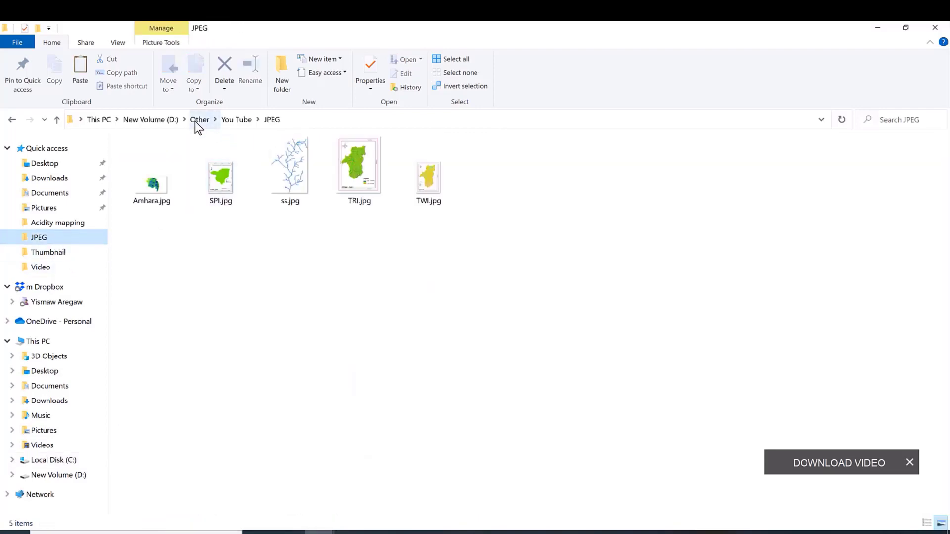
left_click(198, 120)
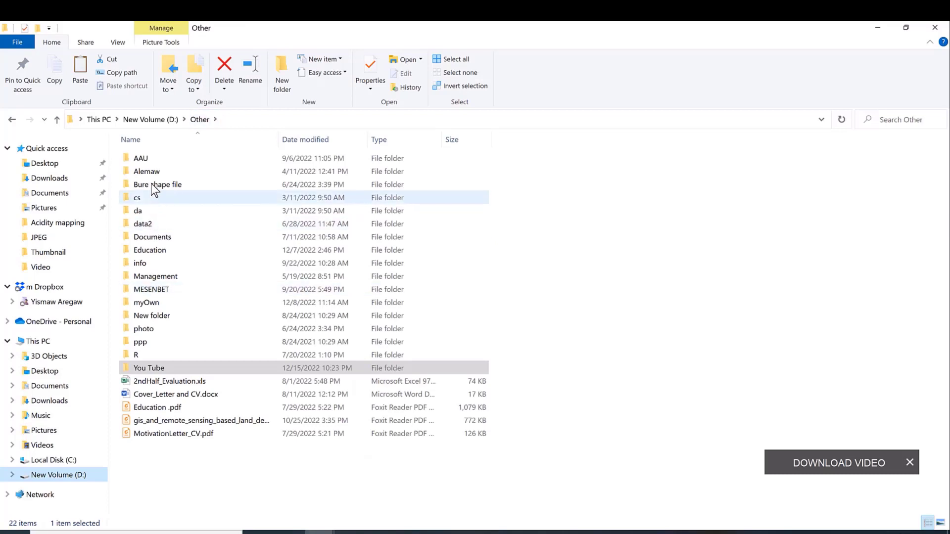
right_click(619, 215)
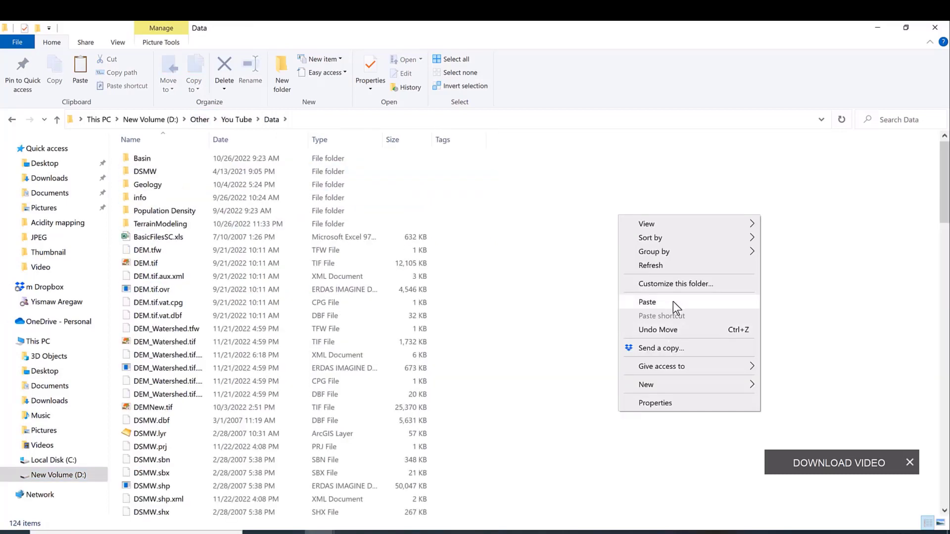
left_click(672, 300)
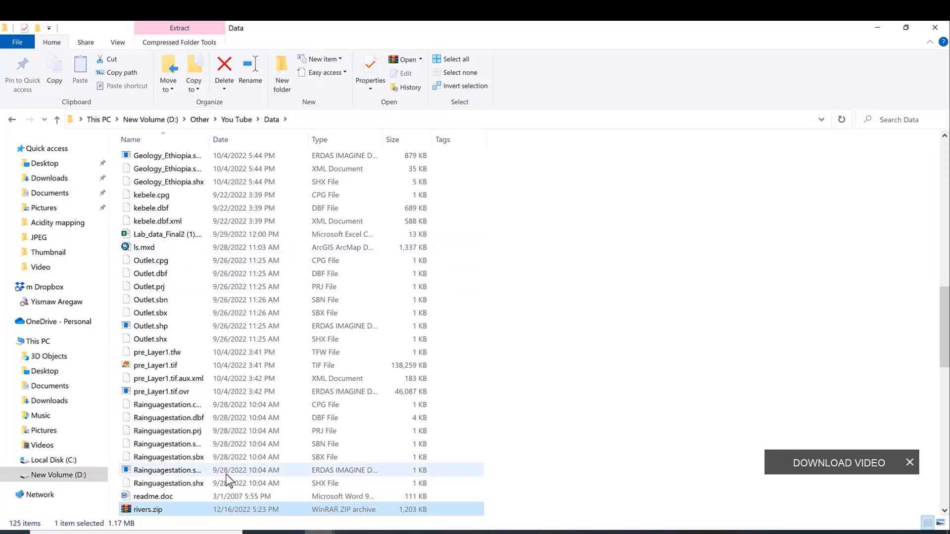
scroll(227, 479, "down", 4)
scroll(173, 381, "down", 12)
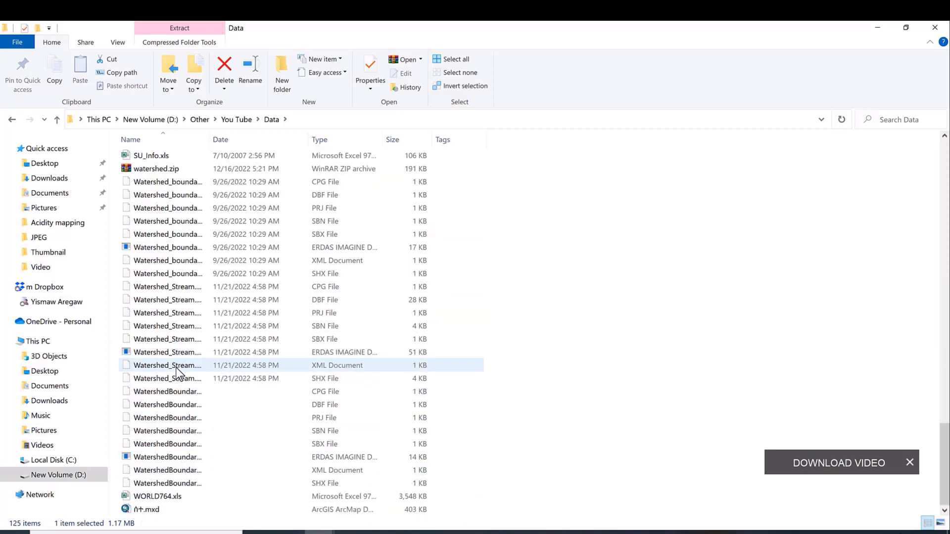
Extract rivers.zip and watershed.zip together into the folder D:\Other\You Tube\Data\Data and check the extraction destination.
scroll(176, 367, "up", 8)
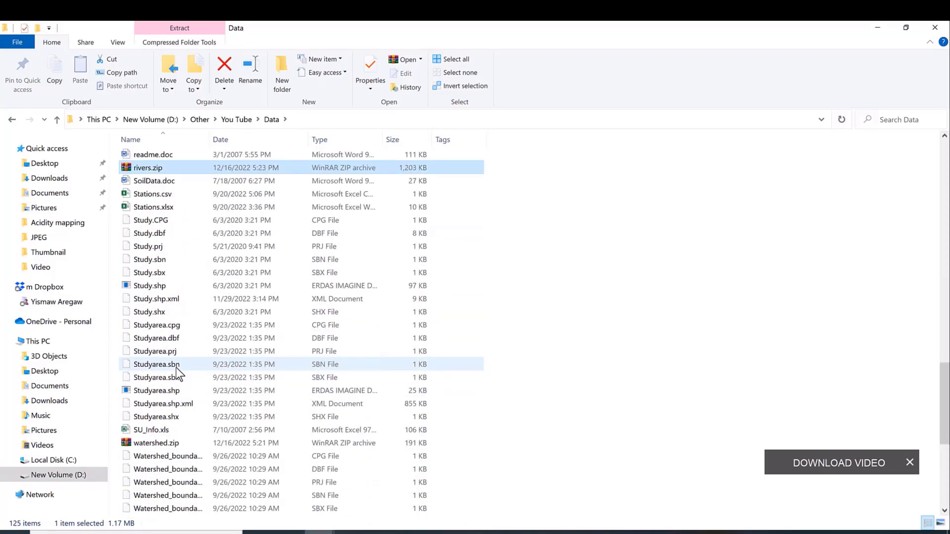
scroll(176, 368, "down", 1)
left_click(169, 444)
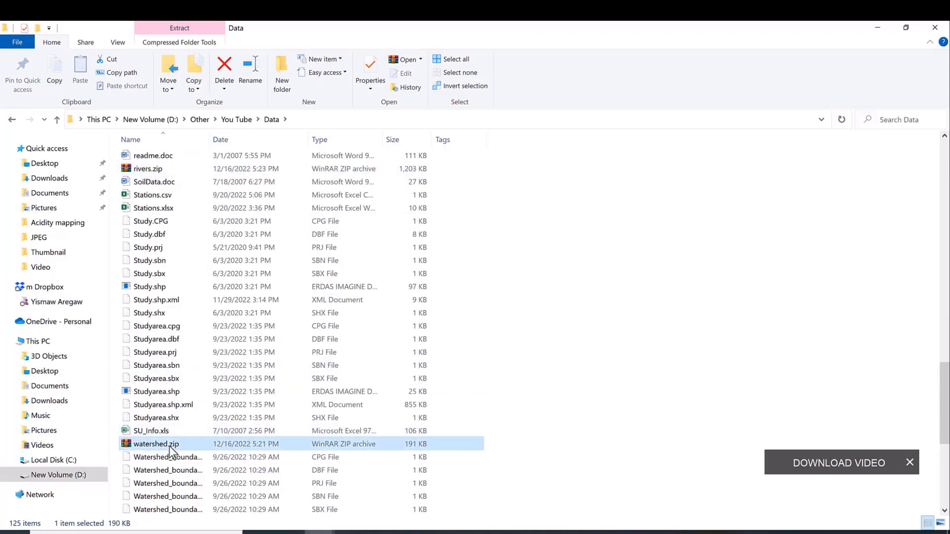
left_click(158, 169, "ctrl")
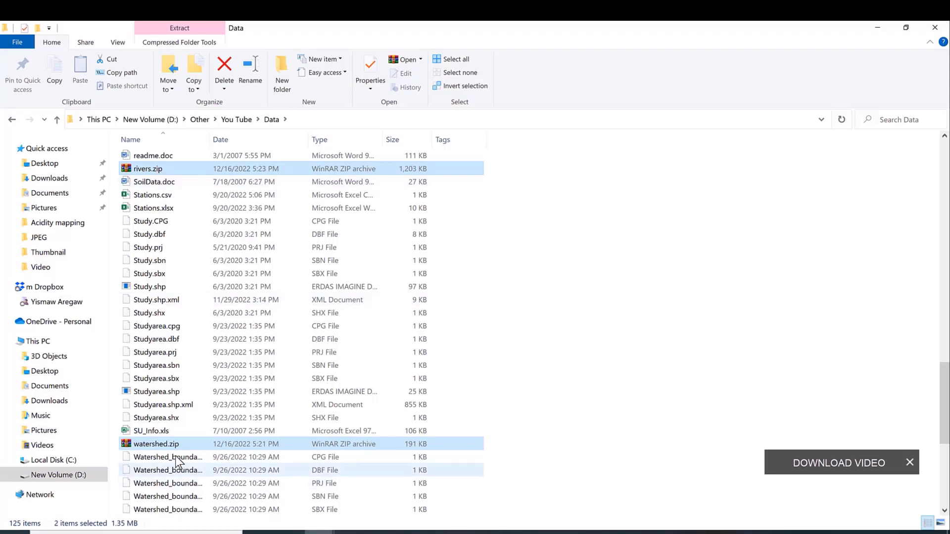
right_click(150, 446)
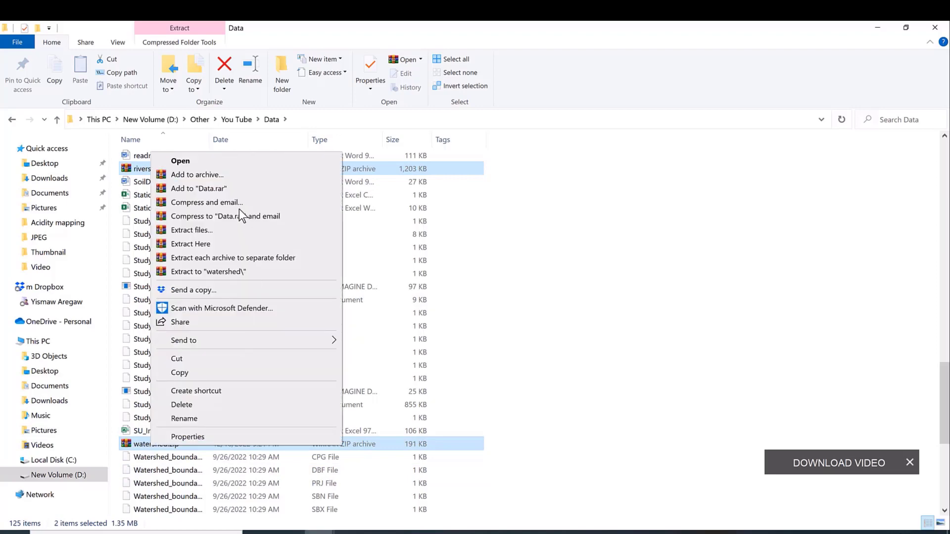
left_click(216, 231)
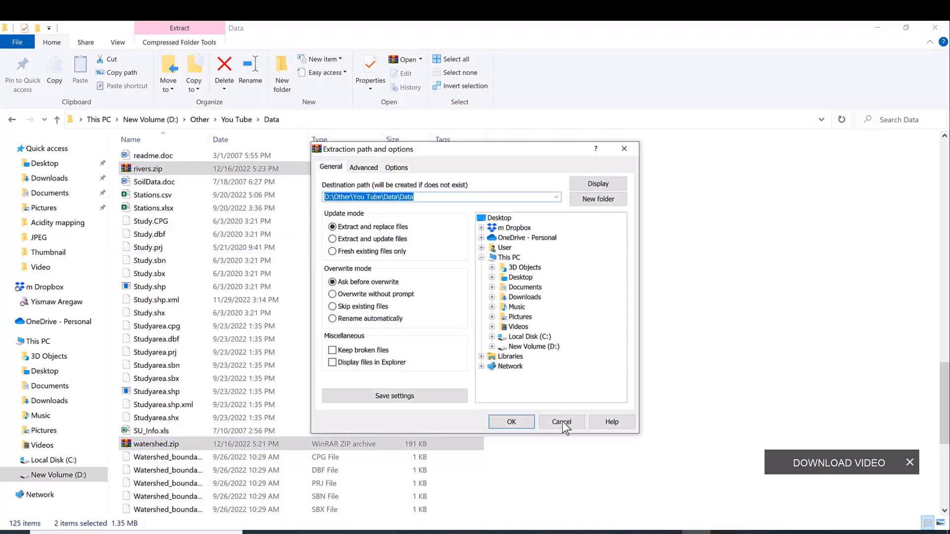
left_click(515, 423)
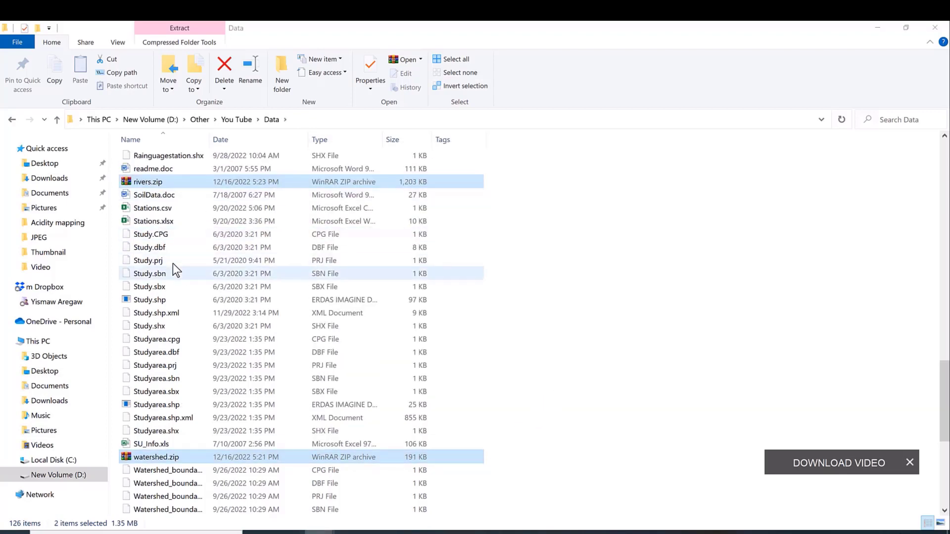
right_click(167, 181)
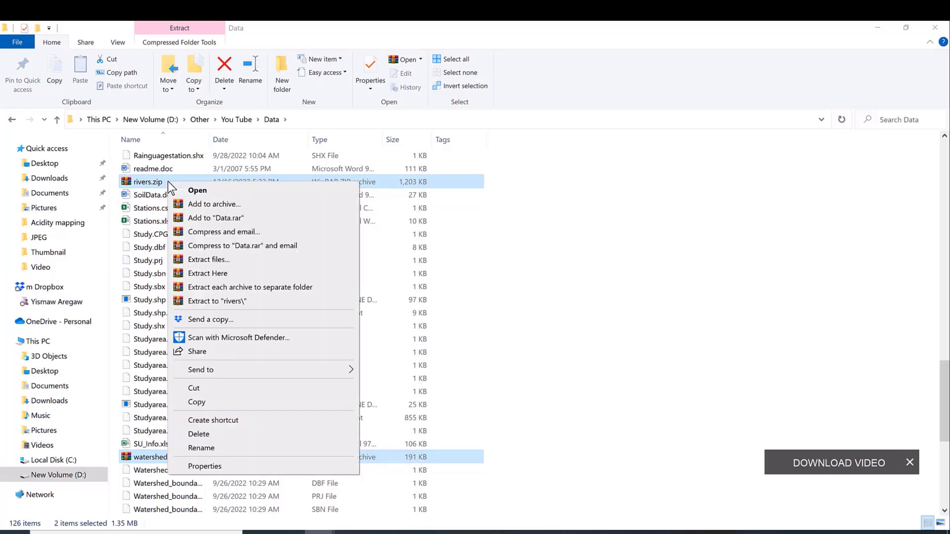
left_click(236, 258)
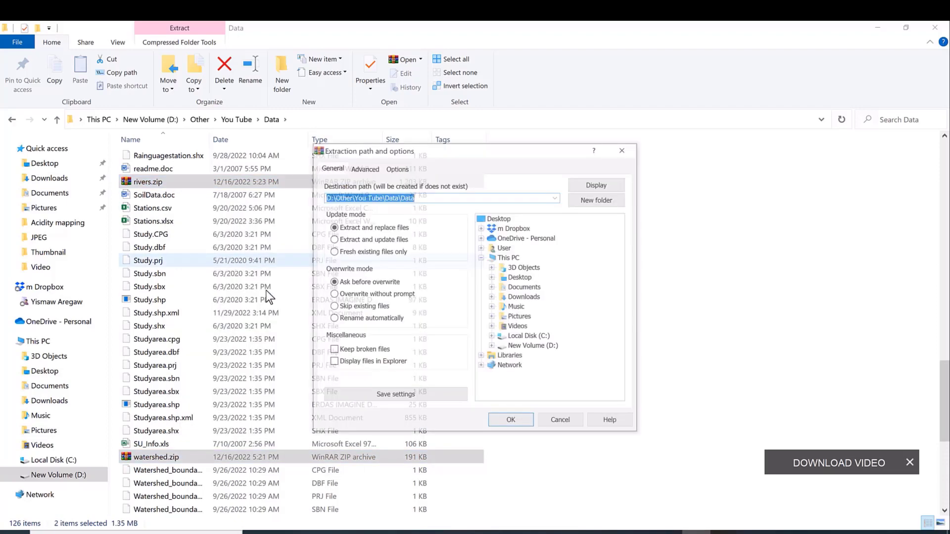
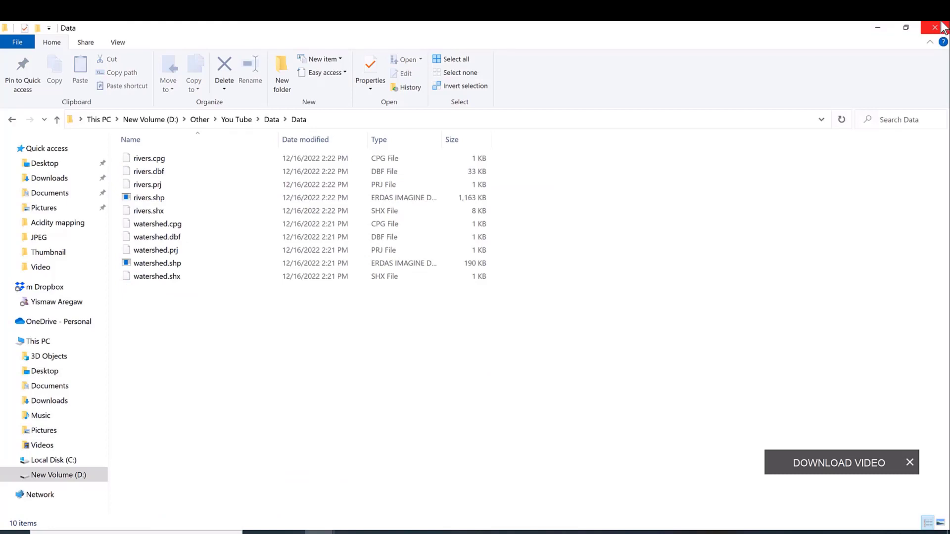
Switch to ArcMap and add rivers.shp and watershed.shp from the extracted Data folder to the map.
left_click(881, 26)
left_click(381, 532)
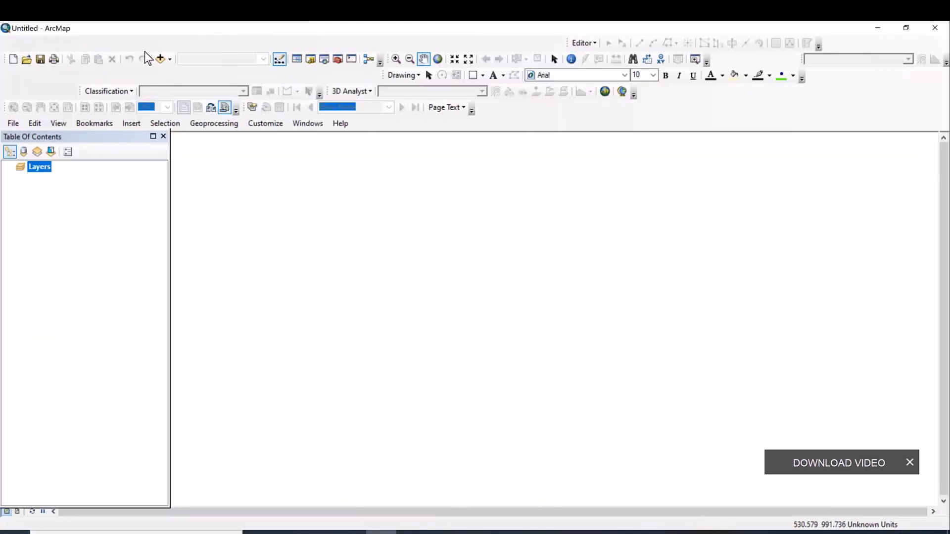
left_click(158, 61)
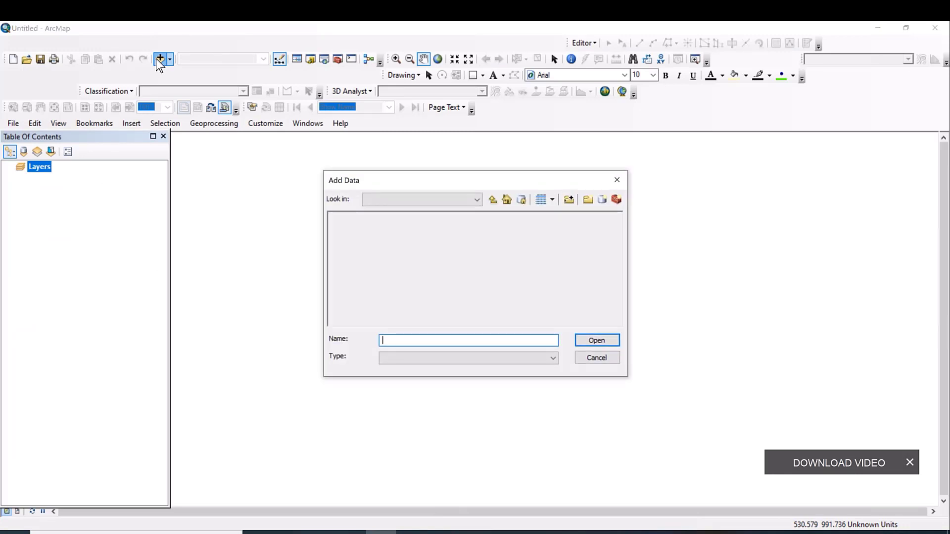
left_click(476, 194)
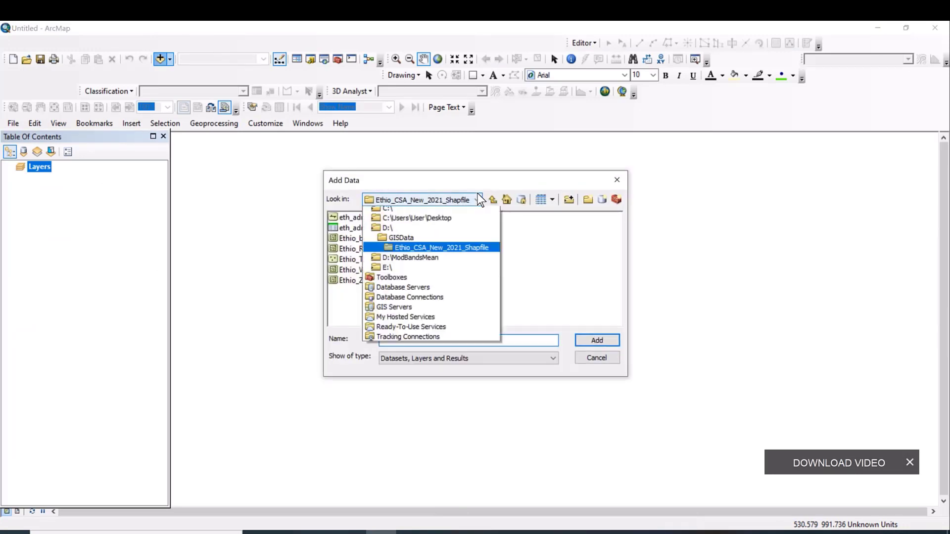
left_click(396, 250)
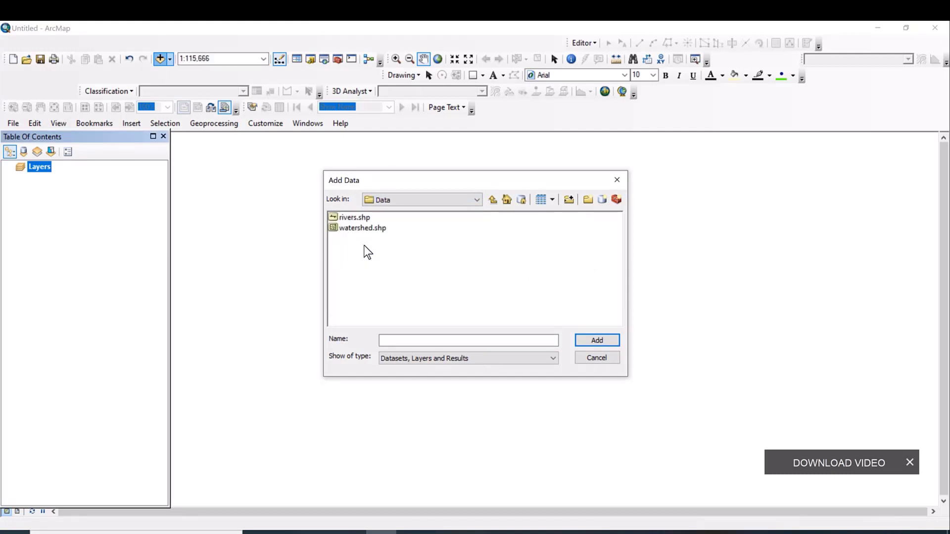
left_click_drag(364, 246, 364, 209)
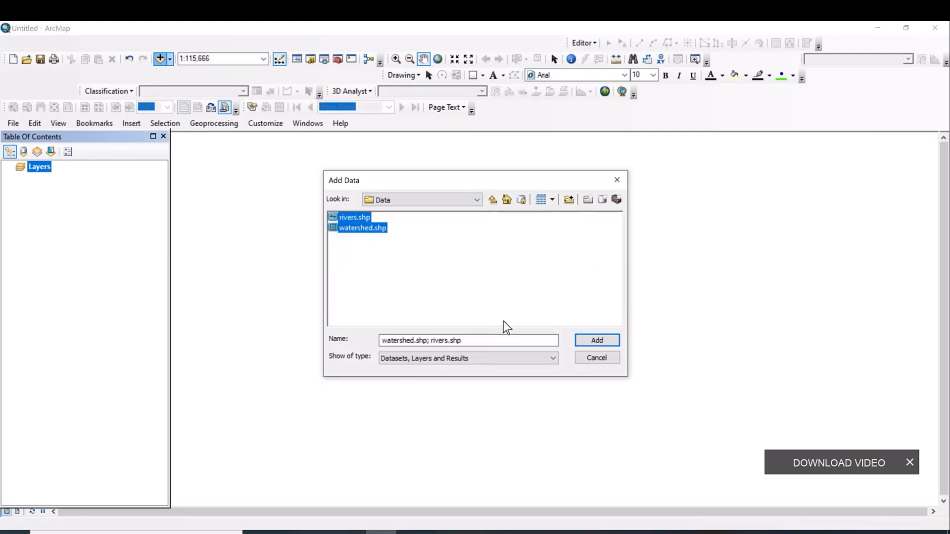
left_click(607, 340)
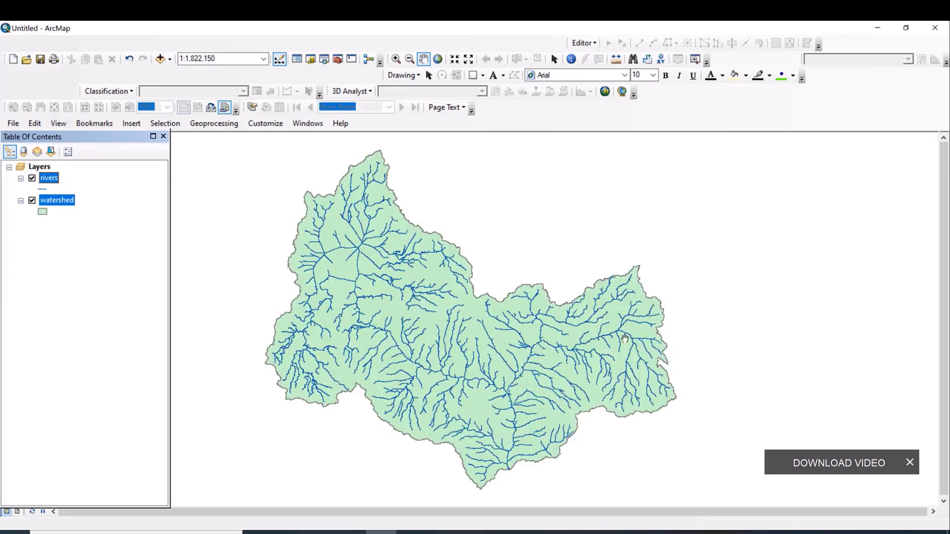
Change the watershed layer's symbol to a hollow fill with a black outline.
left_click(39, 210)
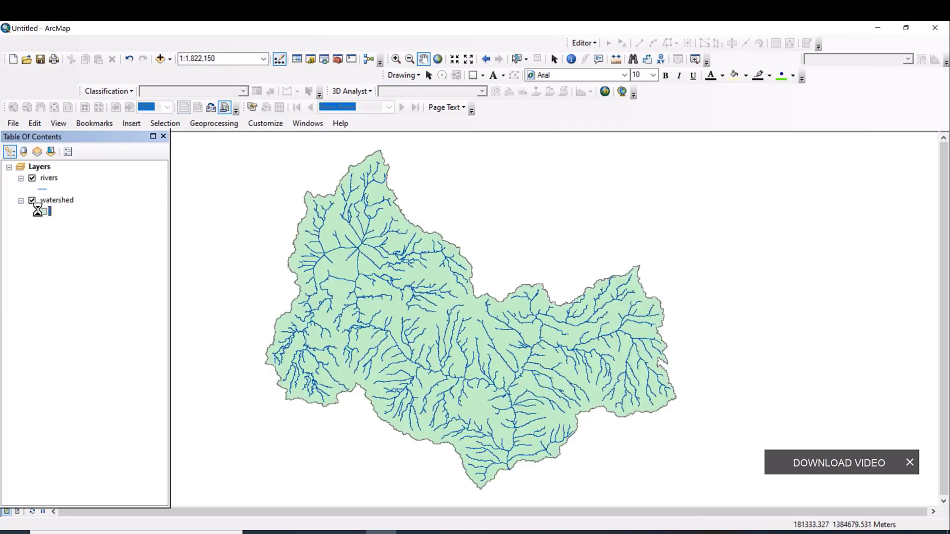
left_click(575, 246)
double_click(574, 245)
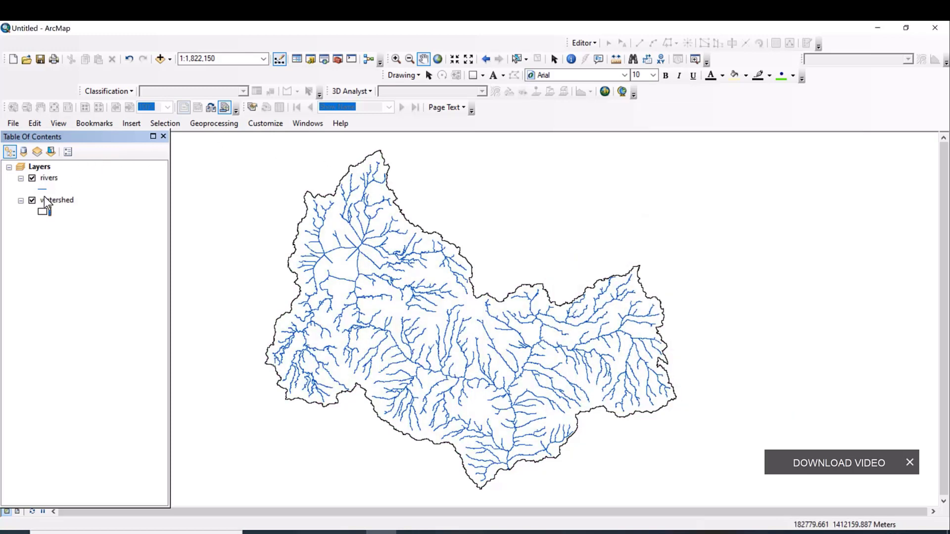
left_click_drag(514, 436, 524, 424)
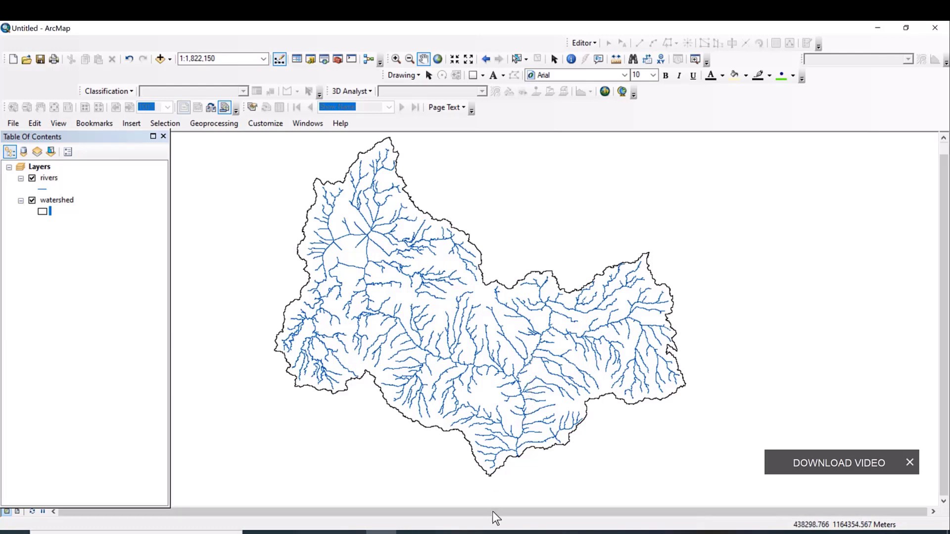
Compare the map with the delineated watershed in Global Watersheds and recolour the rivers layer a brighter blue in ArcMap.
left_click(473, 532)
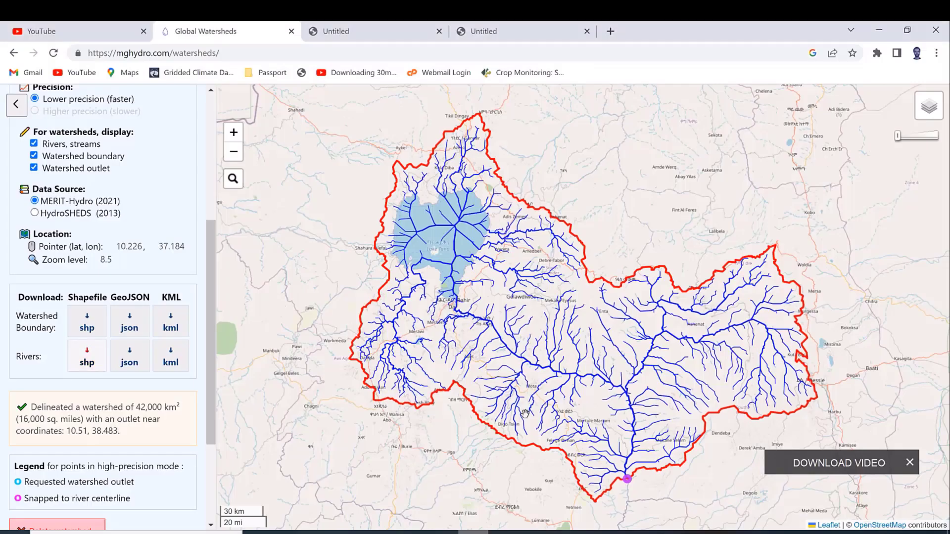
left_click(905, 30)
left_click(591, 31)
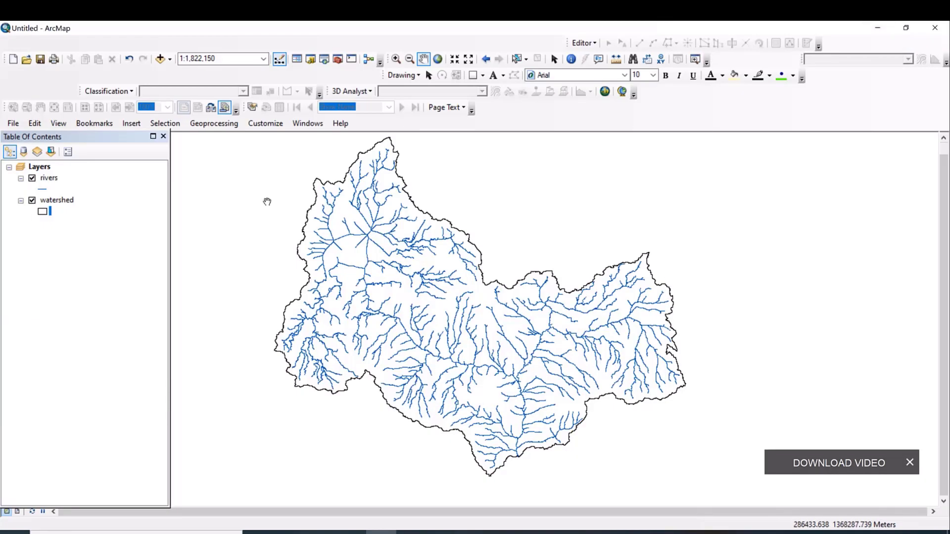
left_click(45, 191)
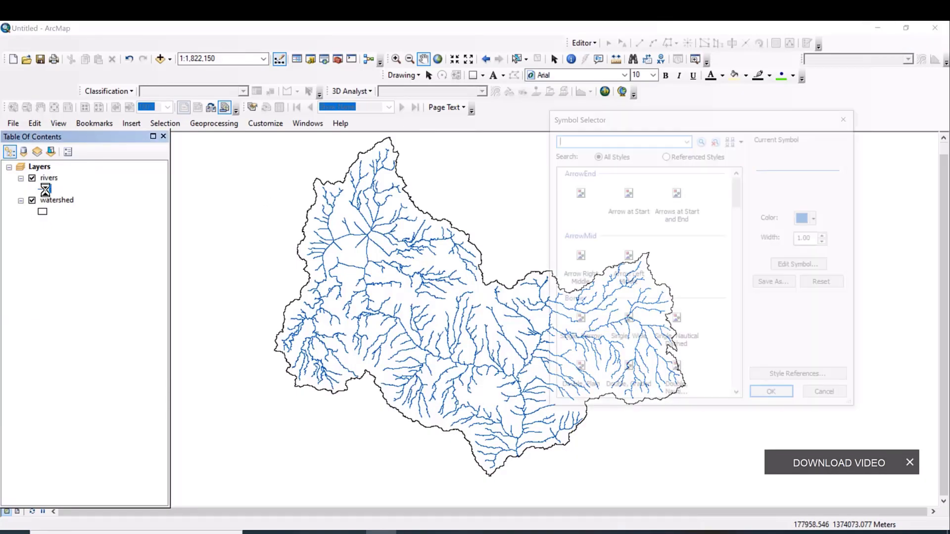
left_click(807, 221)
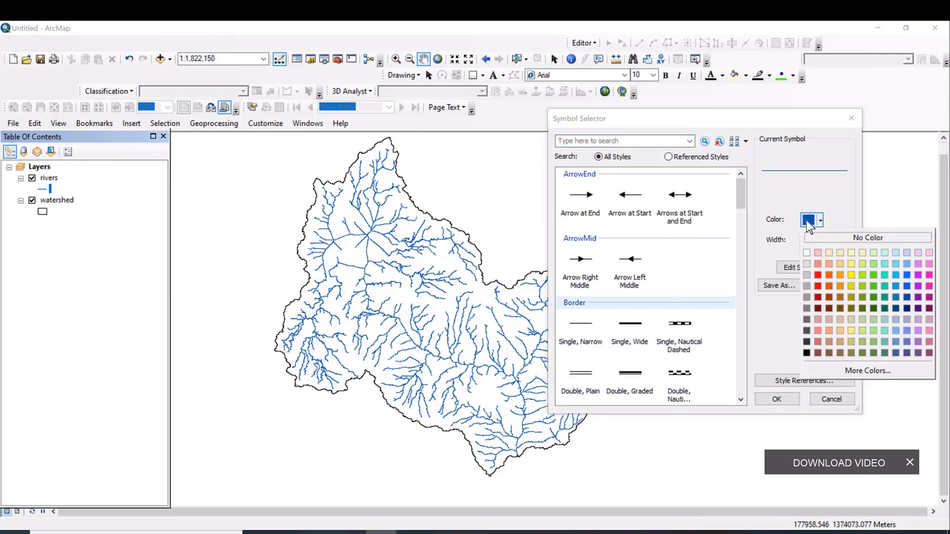
left_click(908, 275)
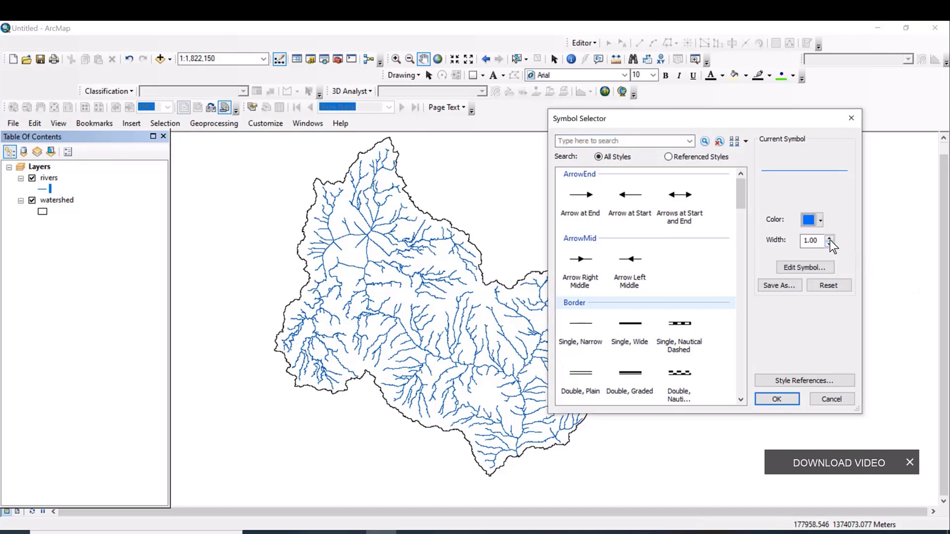
left_click(784, 399)
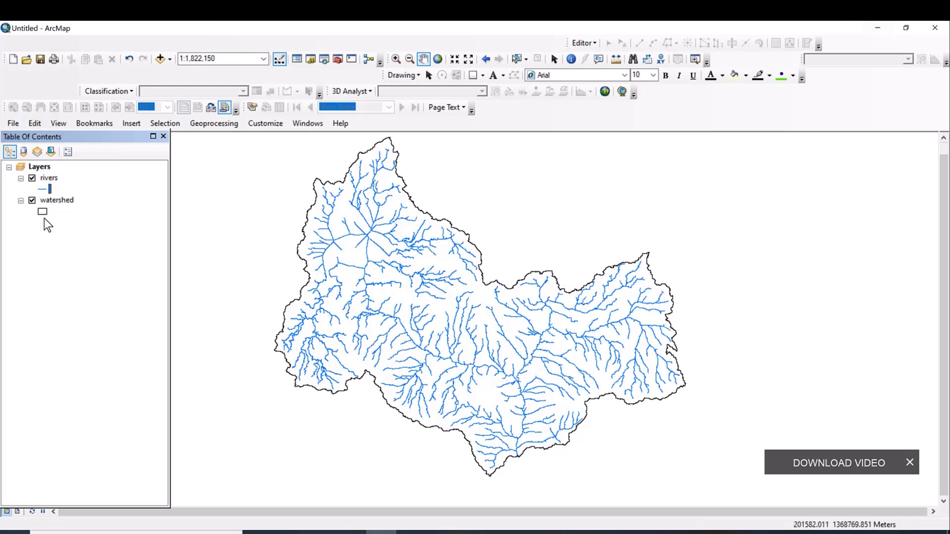
Switch the map to layout view, enlarge its scale to 1:1,500,000 and widen the data frame slightly.
left_click_drag(430, 289, 447, 297)
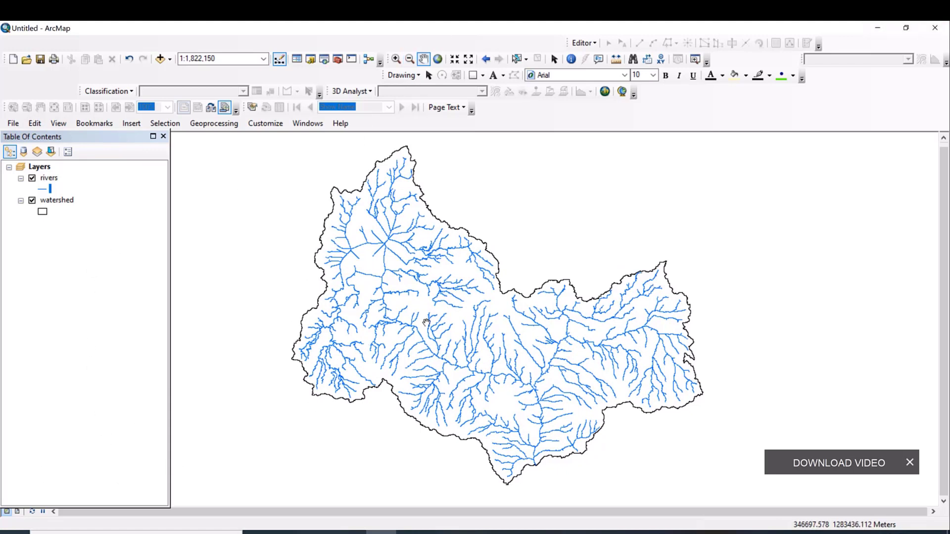
left_click_drag(431, 315, 417, 316)
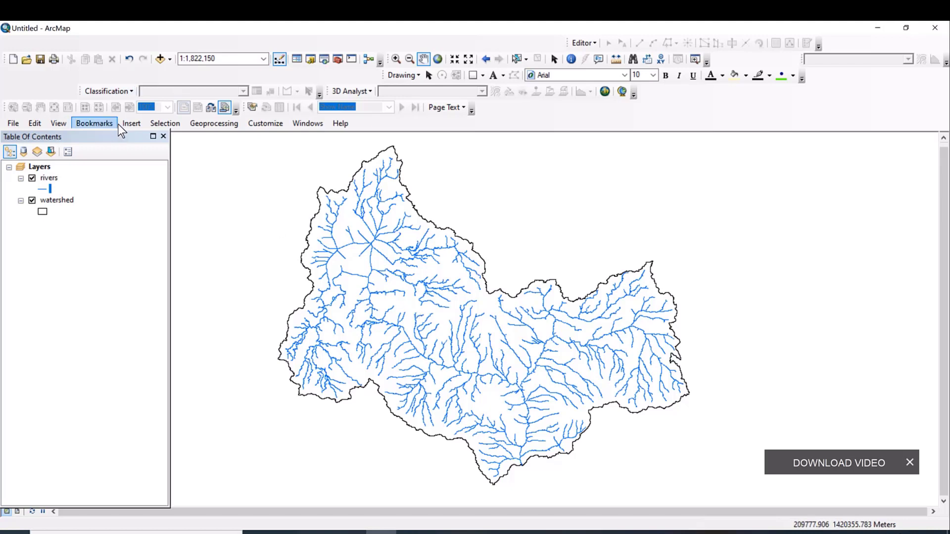
left_click(59, 123)
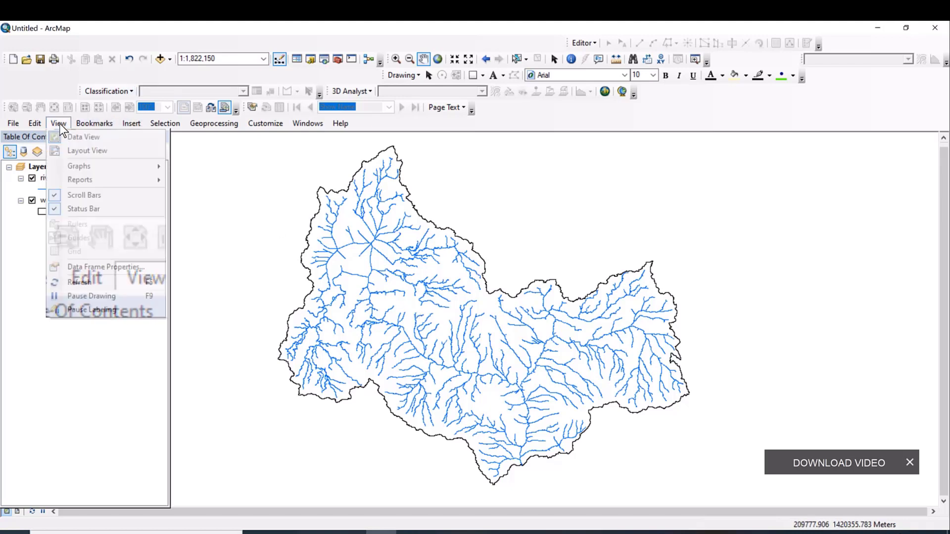
left_click(89, 149)
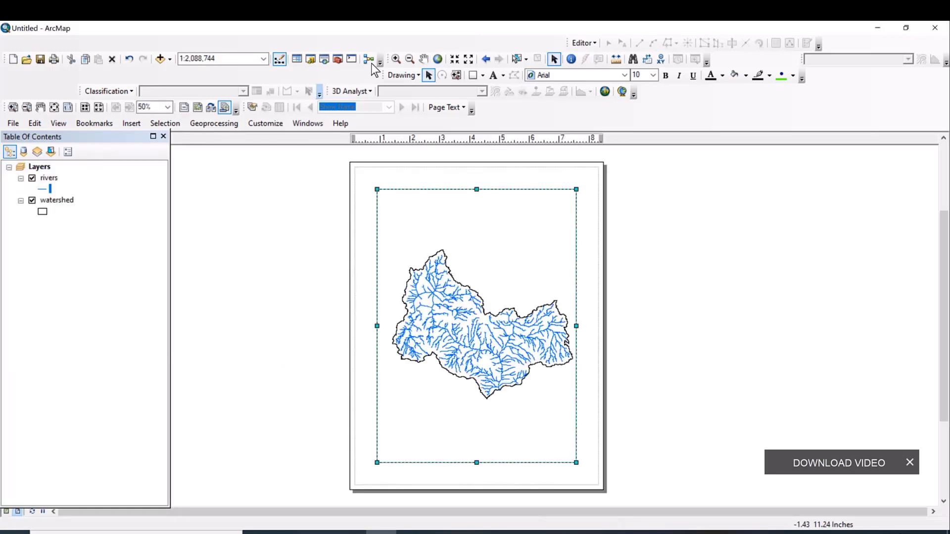
left_click(455, 59)
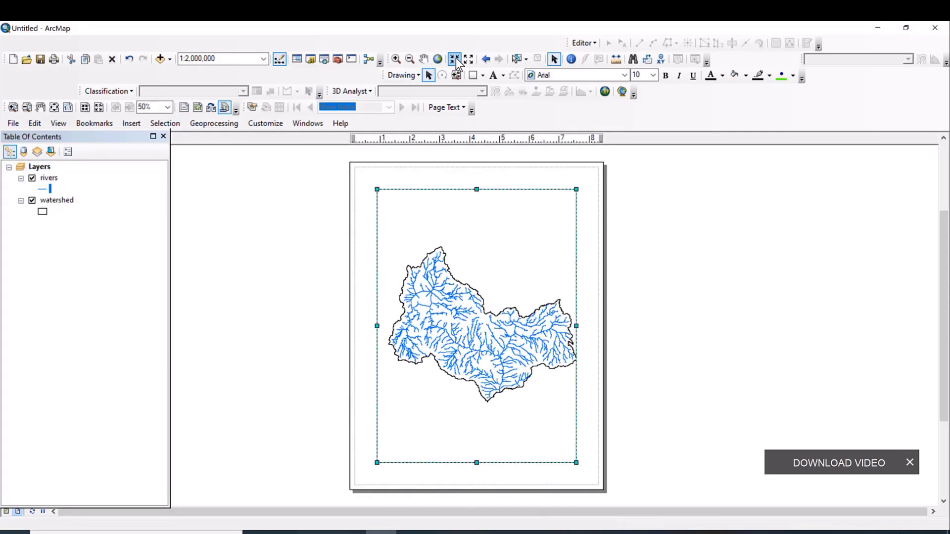
left_click(456, 58)
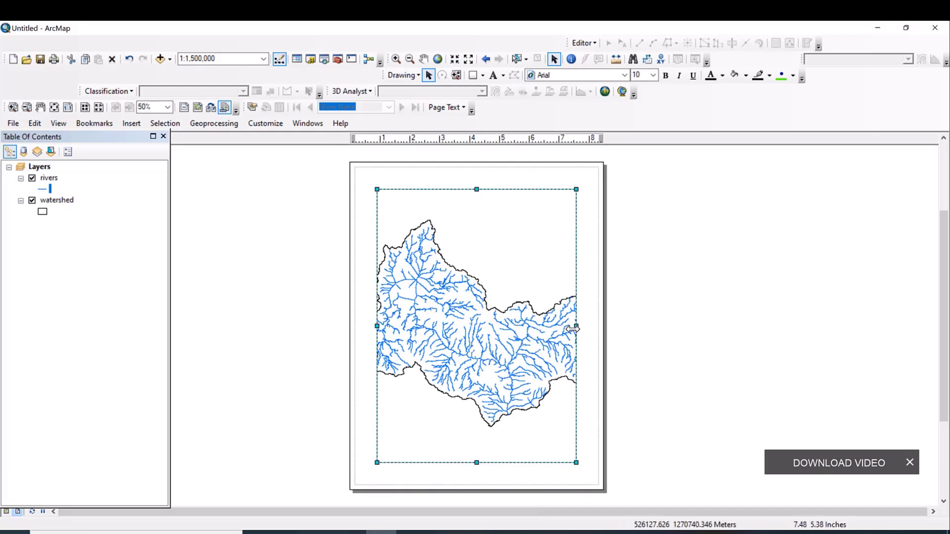
left_click_drag(573, 328, 585, 327)
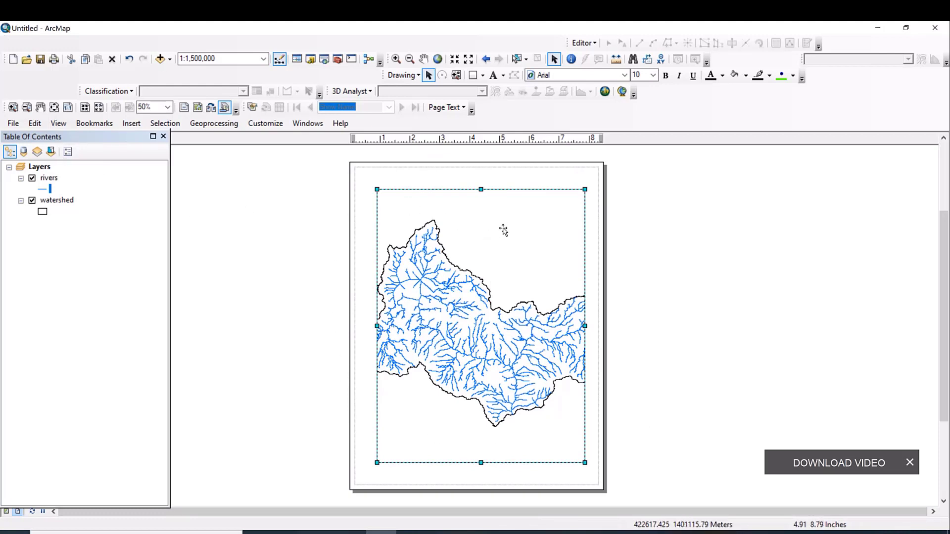
Set the layout page's paper orientation to Landscape in the page and print setup.
left_click(15, 128)
left_click(380, 293)
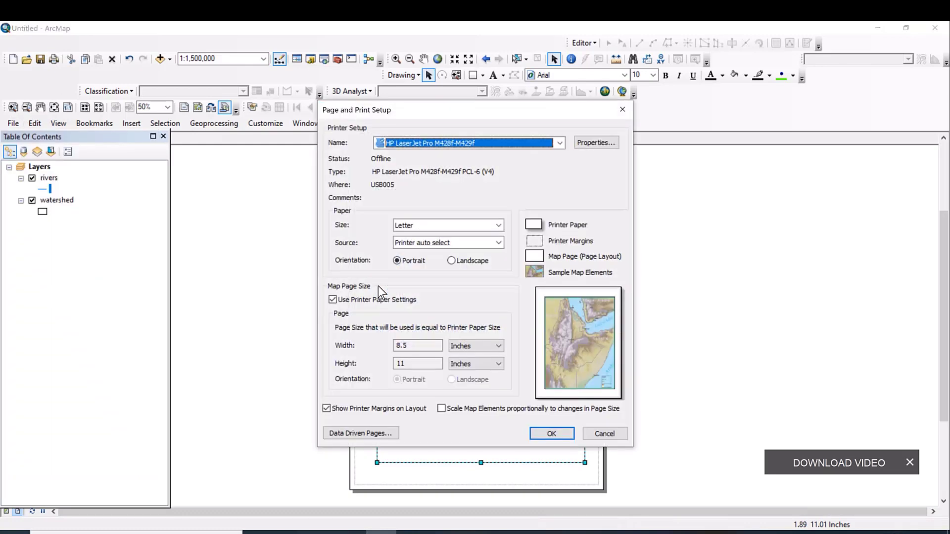
left_click(467, 263)
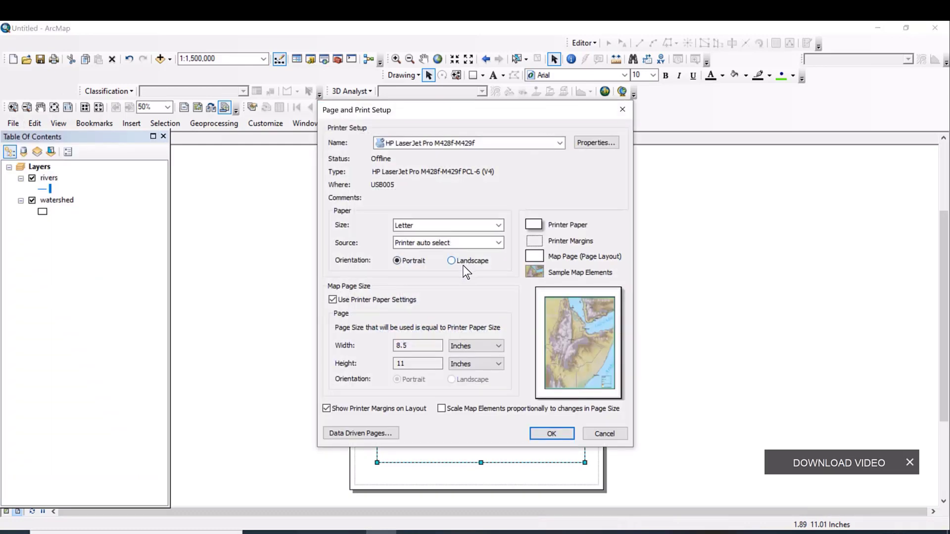
left_click(561, 438)
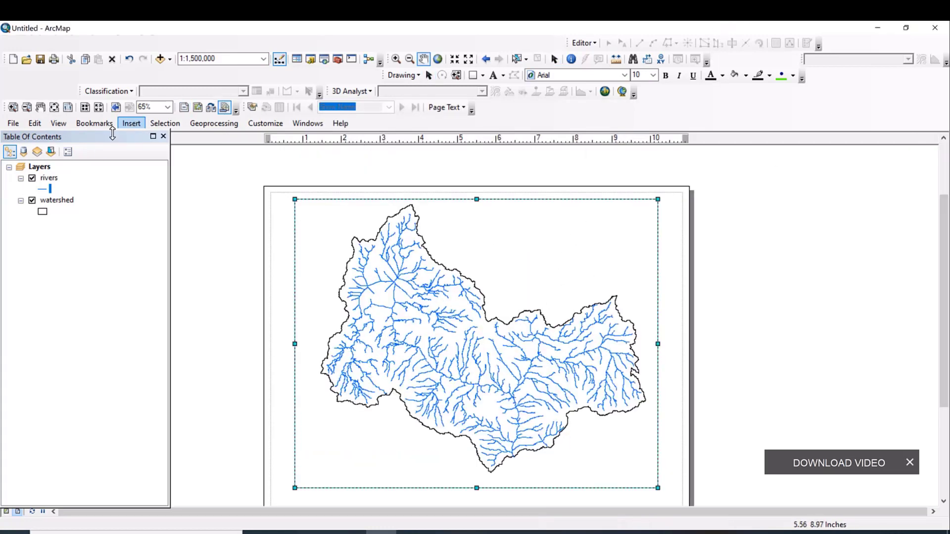
Insert a one-column legend listing the rivers and watershed layers, and place it below the watershed's southwestern edge.
left_click(130, 124)
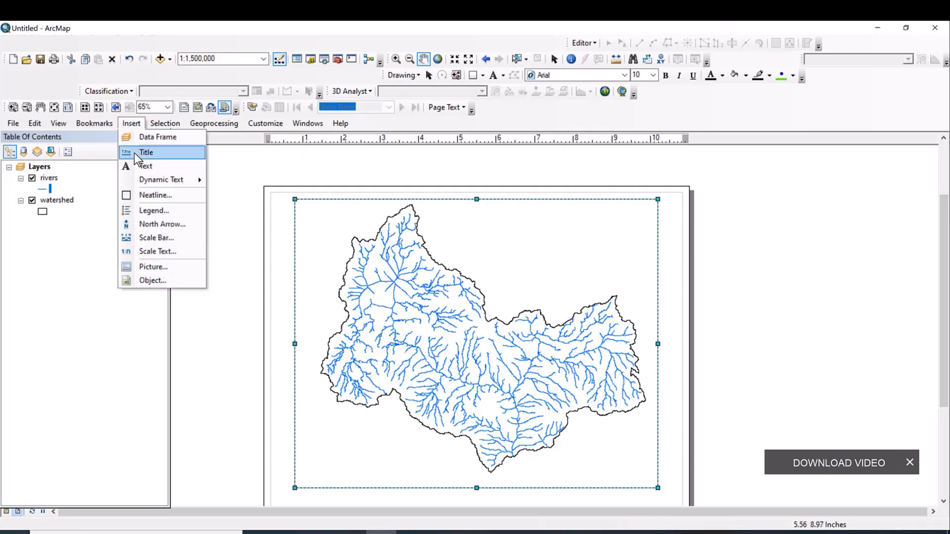
left_click(143, 210)
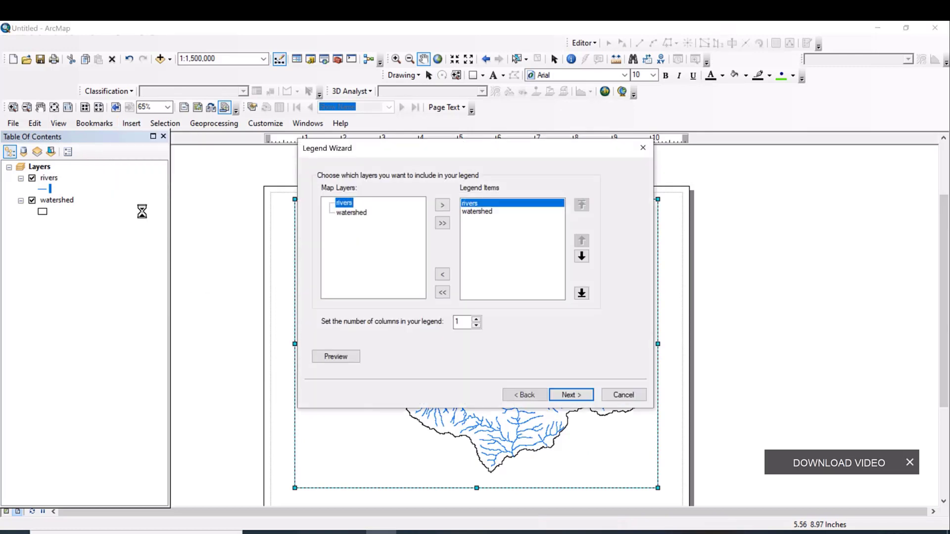
left_click(565, 400)
left_click(565, 400)
left_click(566, 400)
left_click(571, 394)
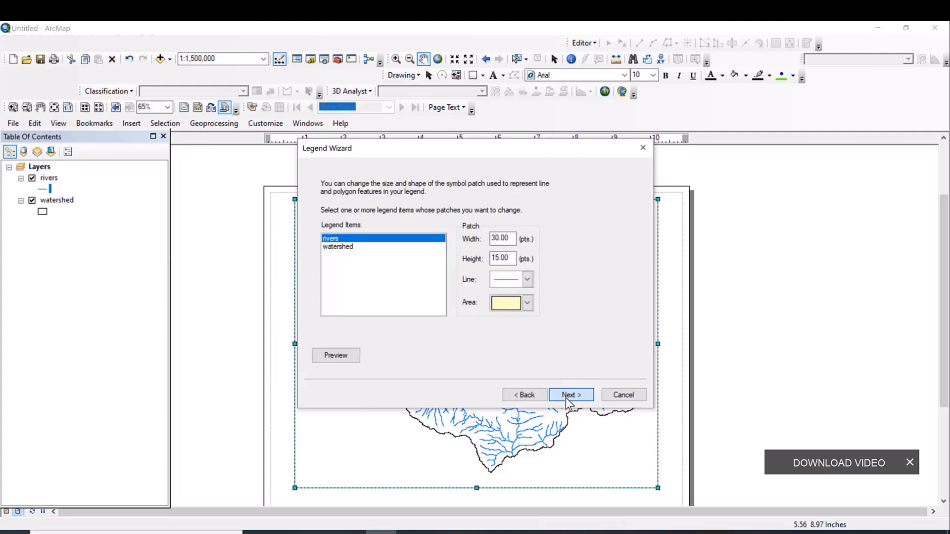
left_click(570, 395)
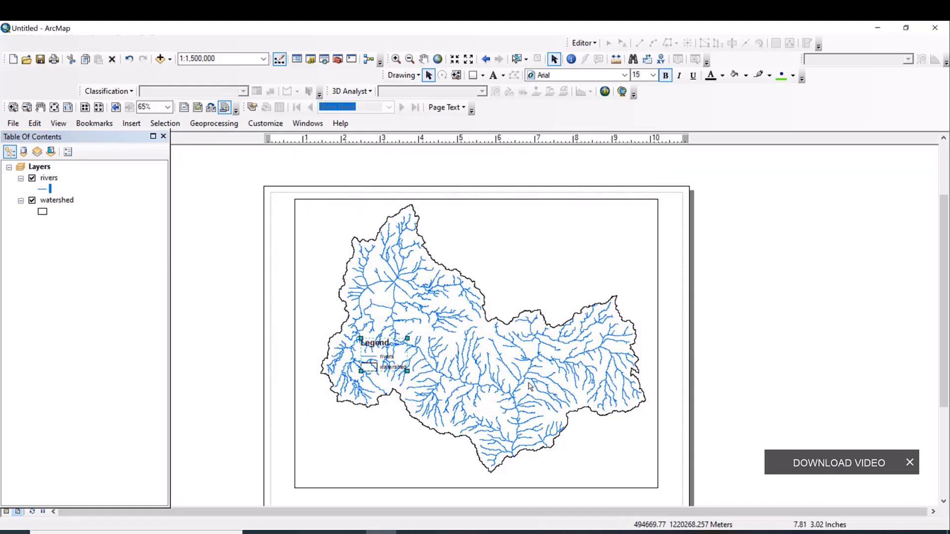
left_click_drag(388, 355, 357, 430)
Set the legend title's font to Times New Roman, size 18, in the legend properties.
right_click(355, 431)
left_click(382, 424)
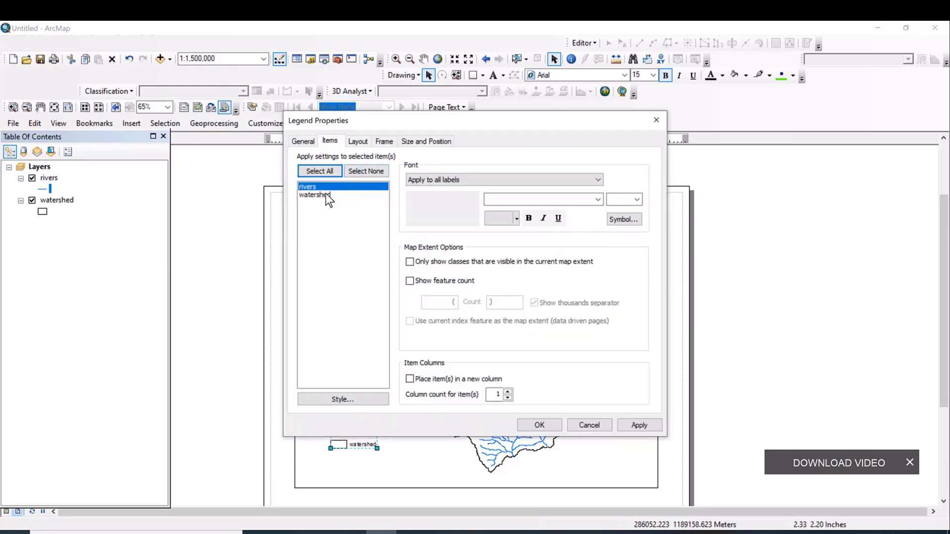
left_click(325, 194, "ctrl")
left_click(303, 141)
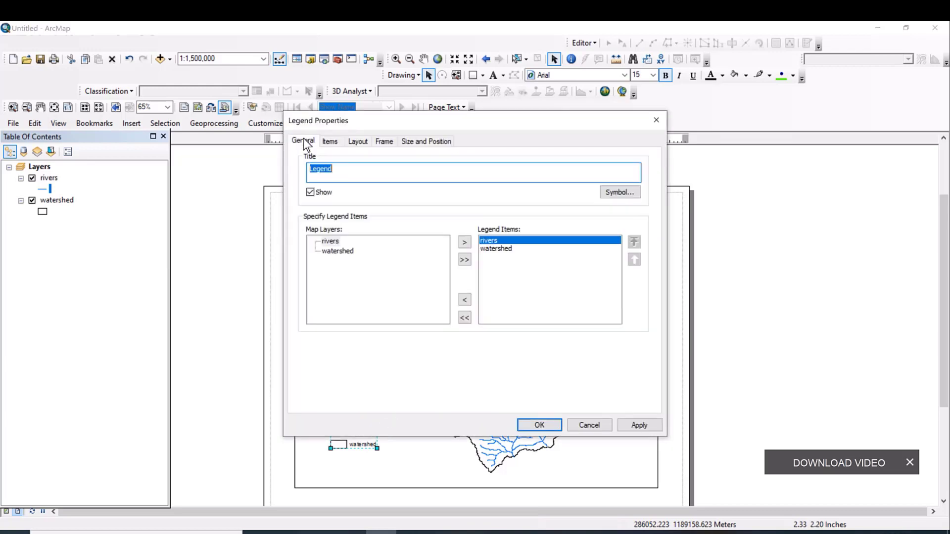
left_click(618, 193)
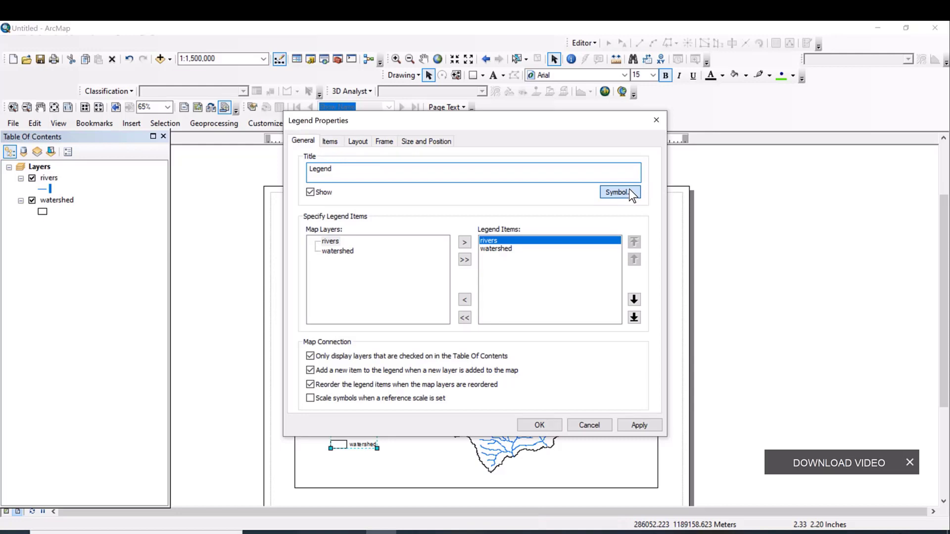
left_click(821, 241)
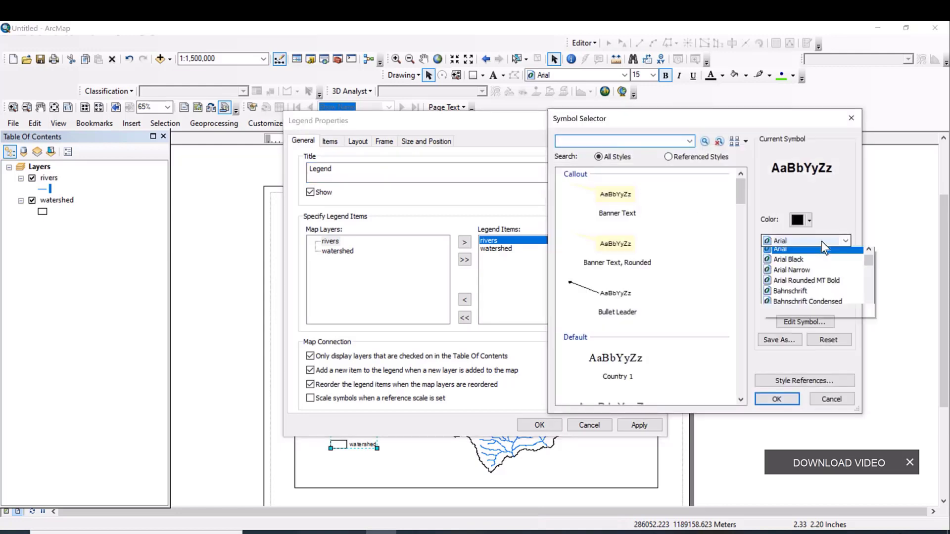
key("t")
key("t")
key("t")
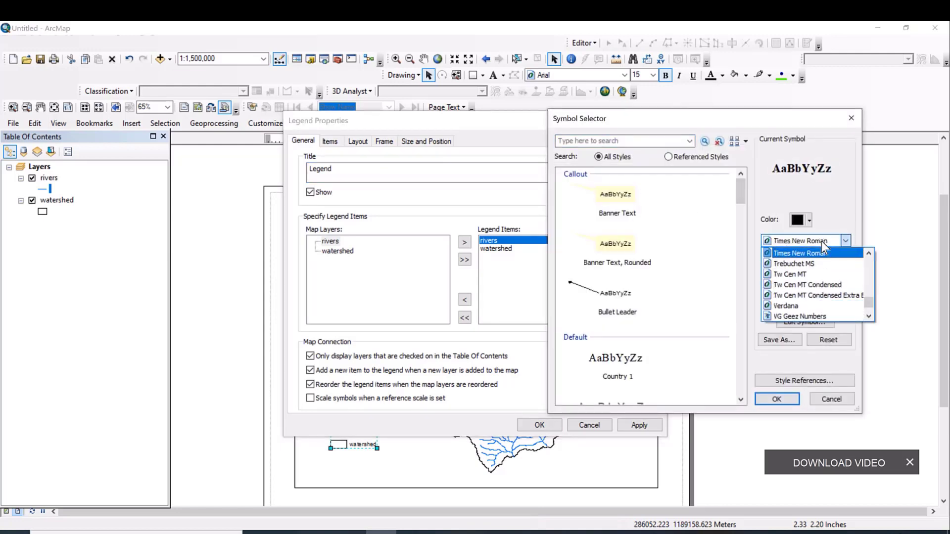
left_click(821, 241)
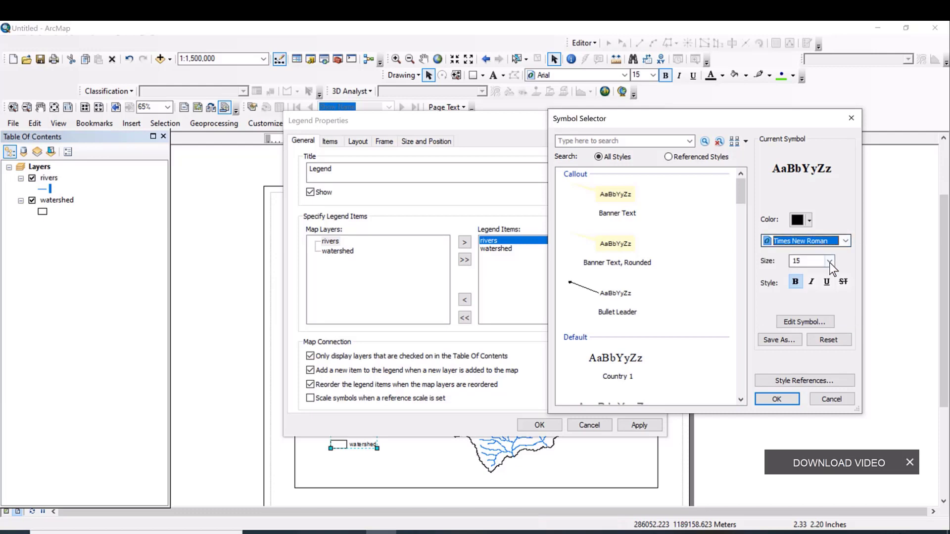
left_click(829, 261)
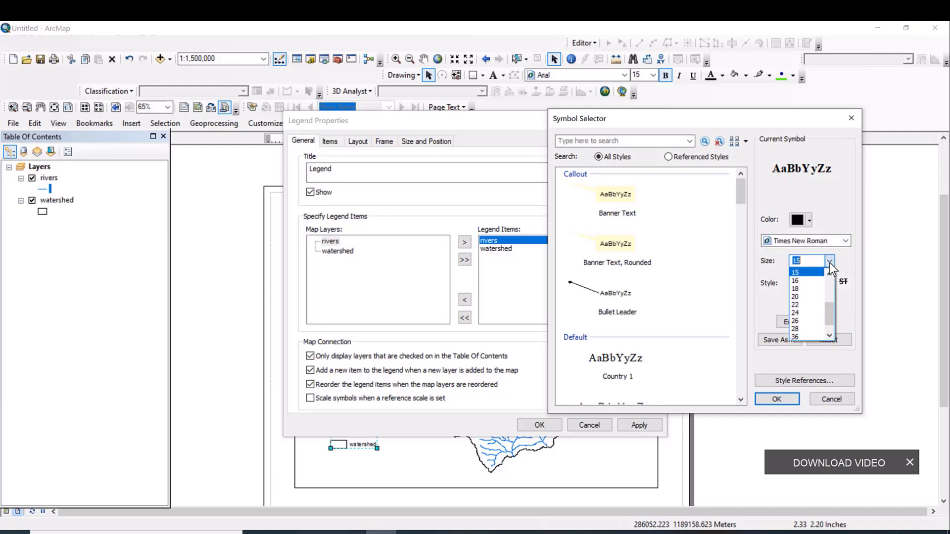
left_click(819, 288)
left_click(791, 402)
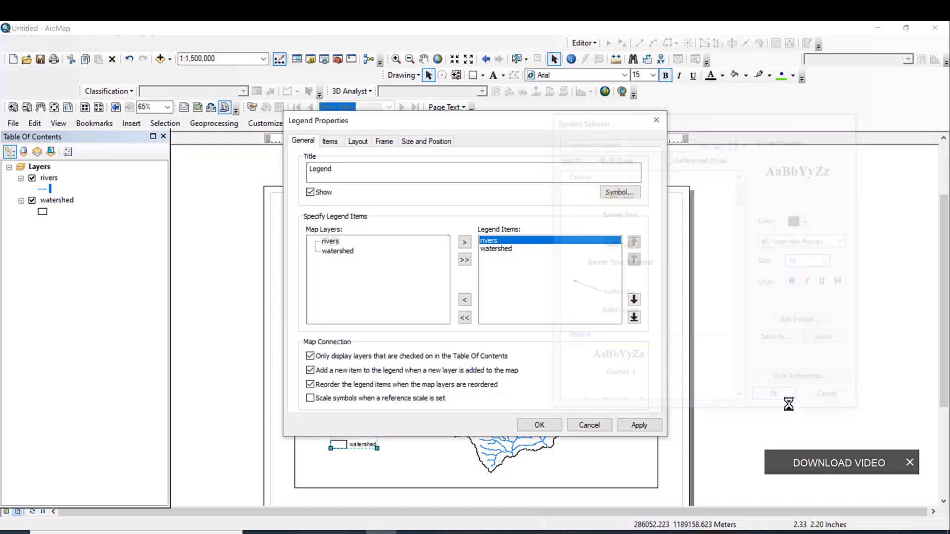
left_click(641, 425)
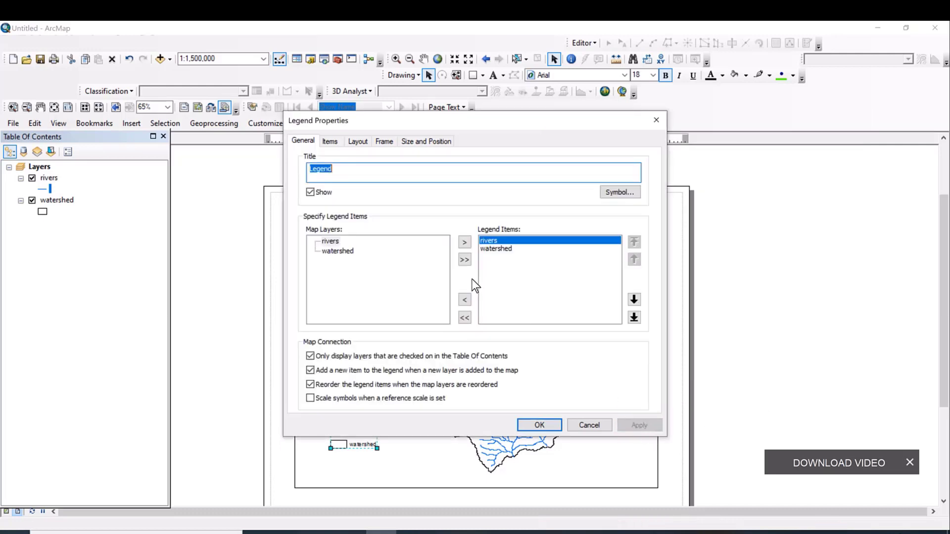
Format the labels of both legend items, rivers and watershed, in bold Times New Roman, size 14.
left_click(499, 251)
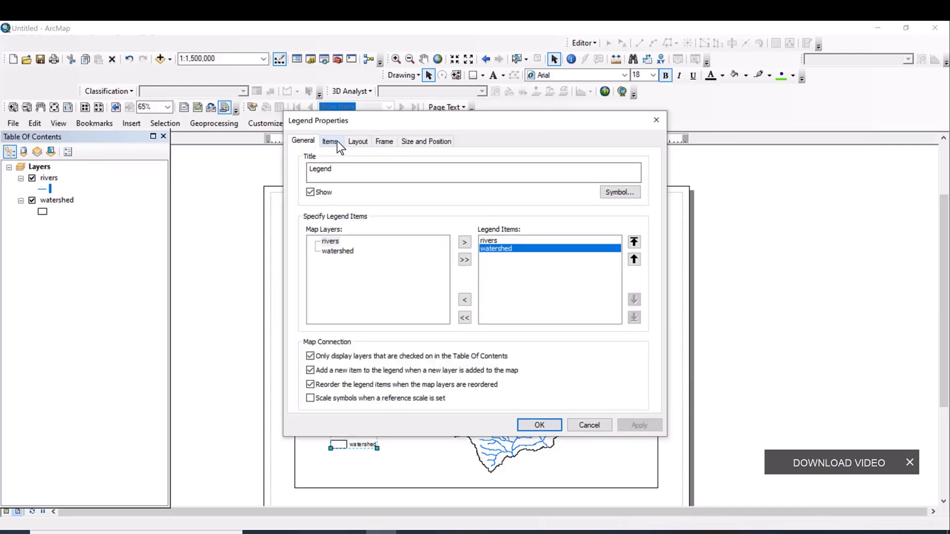
left_click(336, 142)
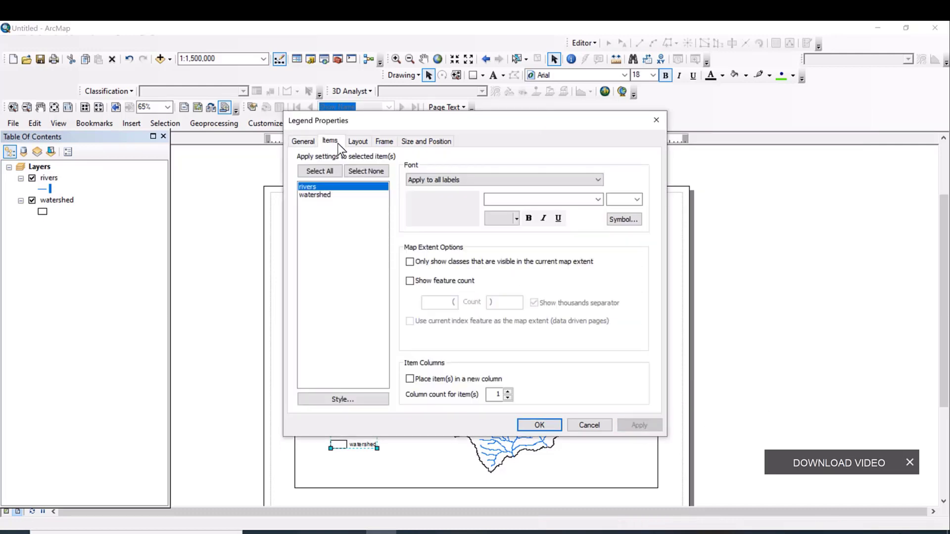
left_click(321, 173)
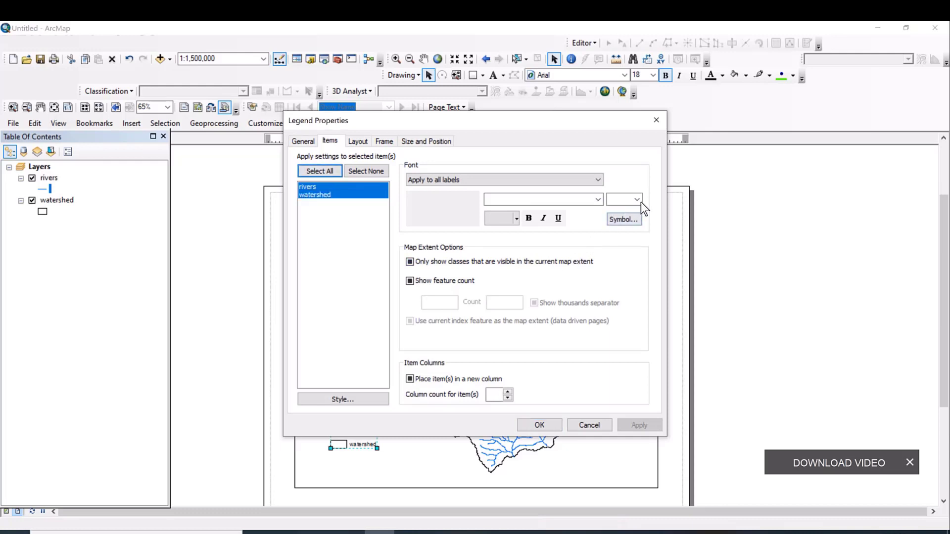
left_click(598, 201)
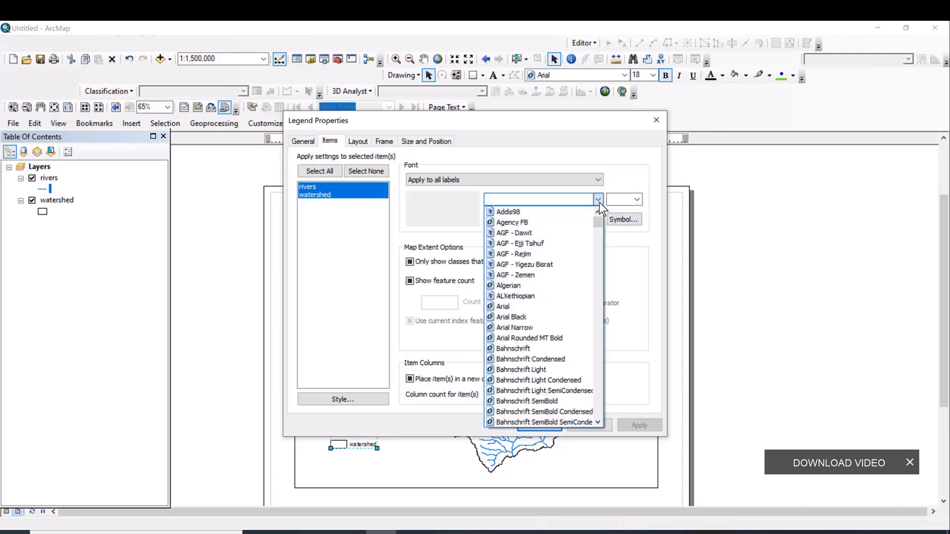
type("ti")
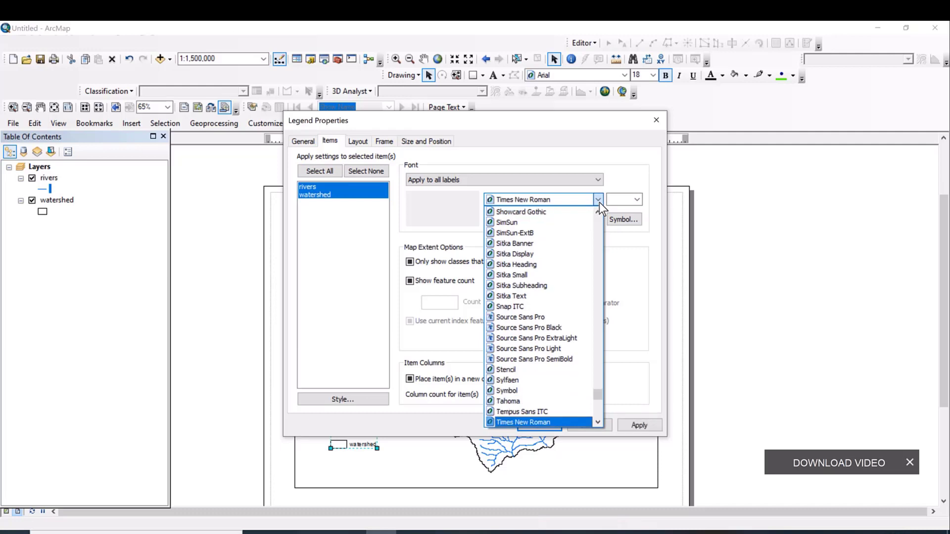
left_click(598, 203)
left_click(636, 199)
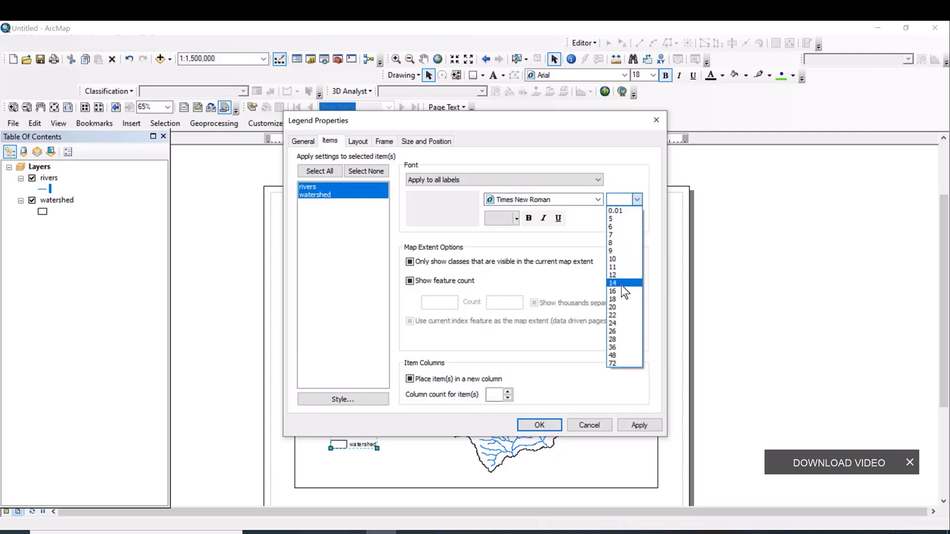
left_click(621, 283)
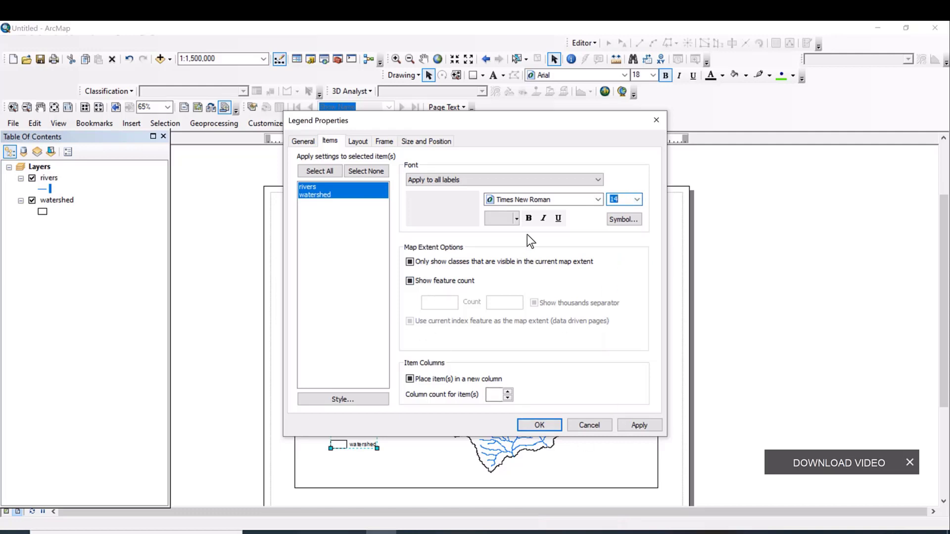
left_click(531, 218)
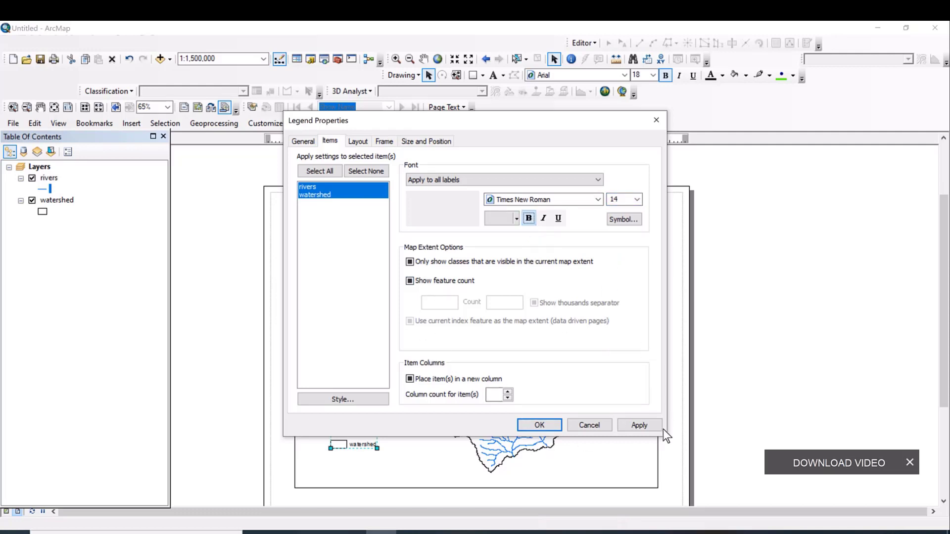
left_click(646, 426)
left_click(547, 427)
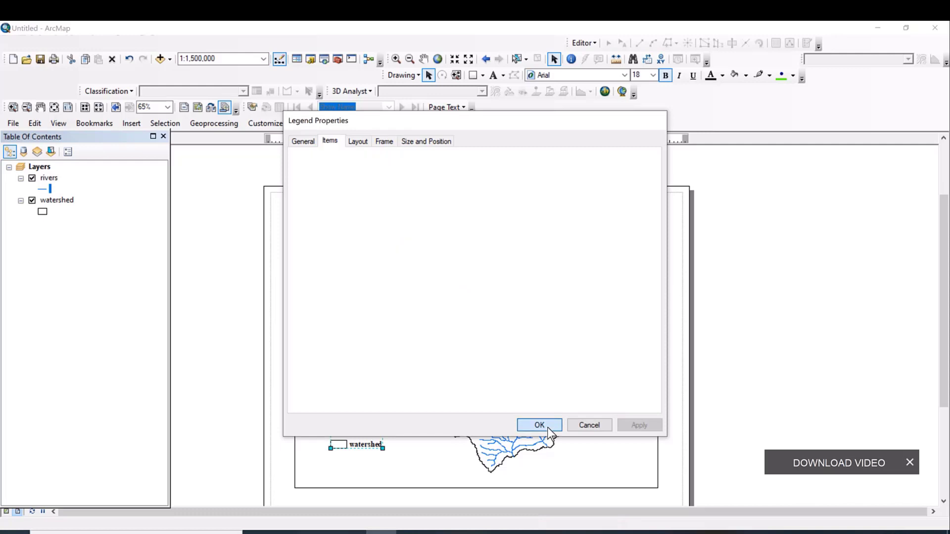
Move the legend to the lower-right corner of the data frame and enlarge it.
left_click(385, 450)
left_click(366, 446)
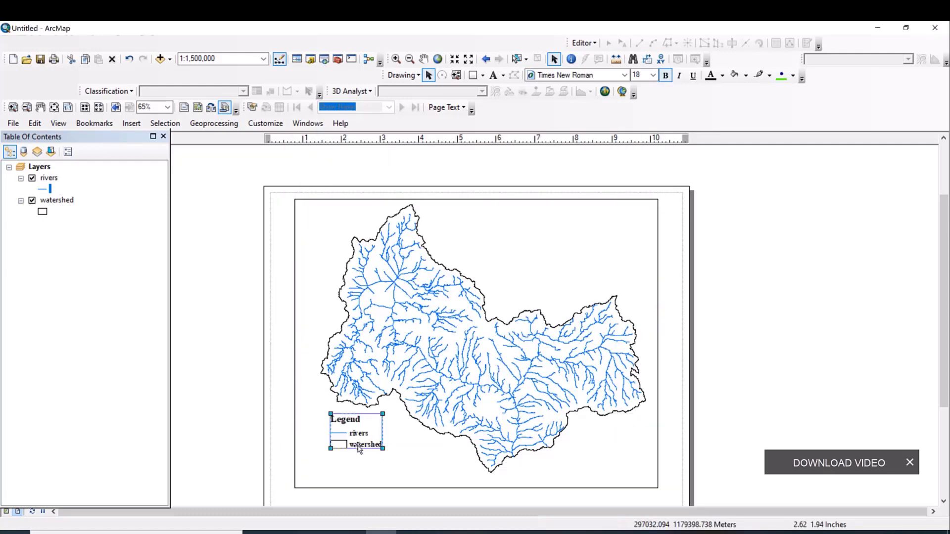
left_click_drag(360, 450, 646, 478)
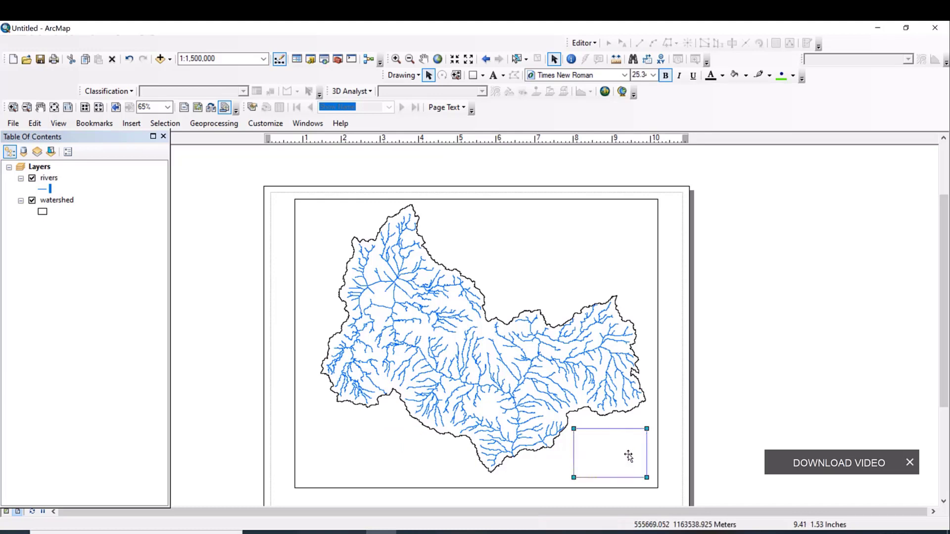
left_click(747, 415)
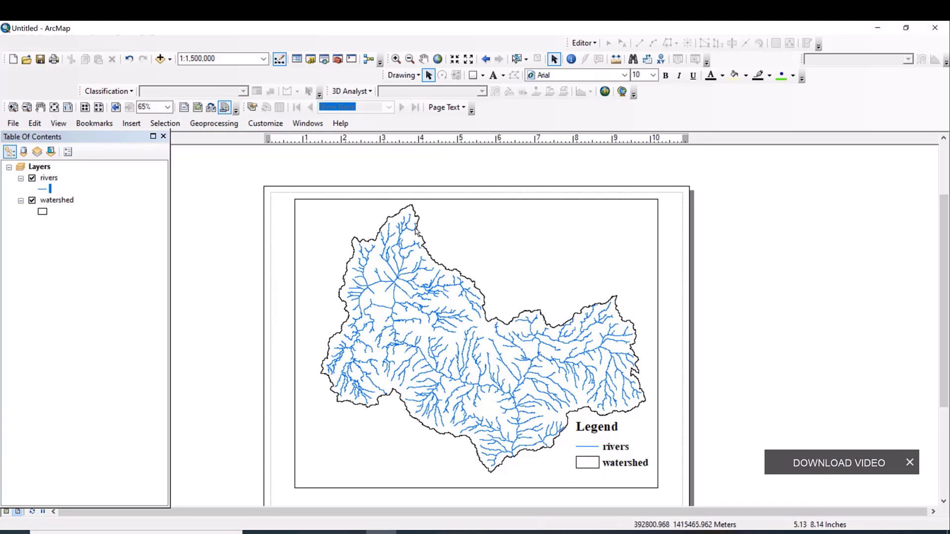
Insert a compass-style north arrow with N, E, S and W labels, enlarge it and place it in the data frame's upper-left corner.
left_click(131, 124)
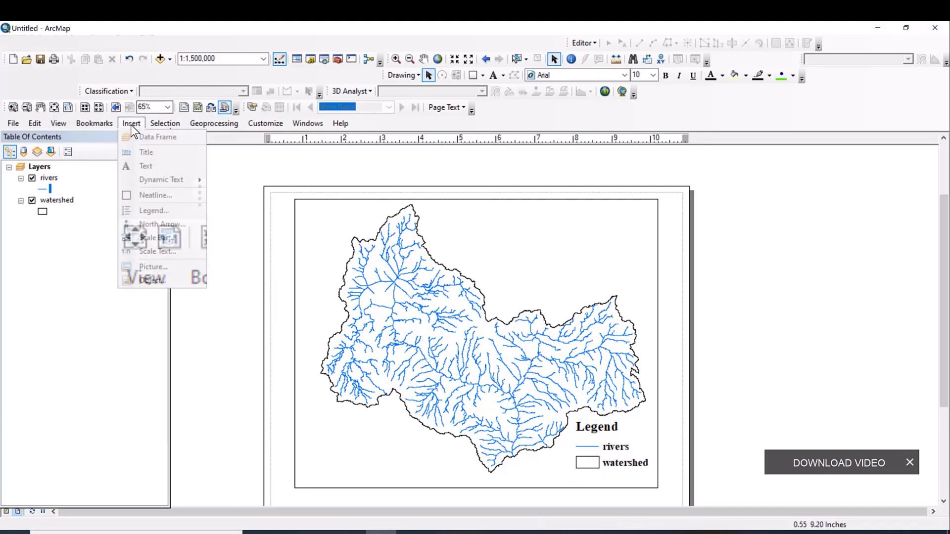
left_click(155, 228)
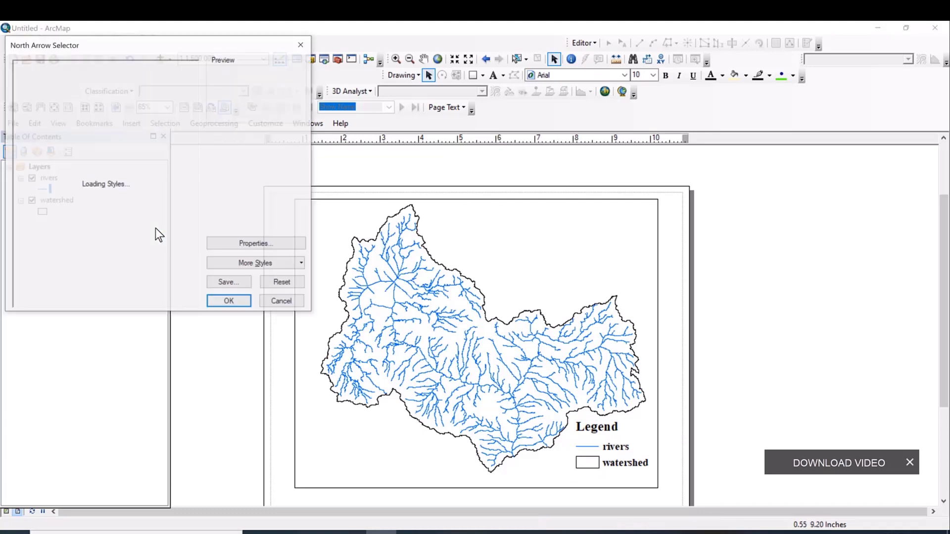
double_click(53, 161)
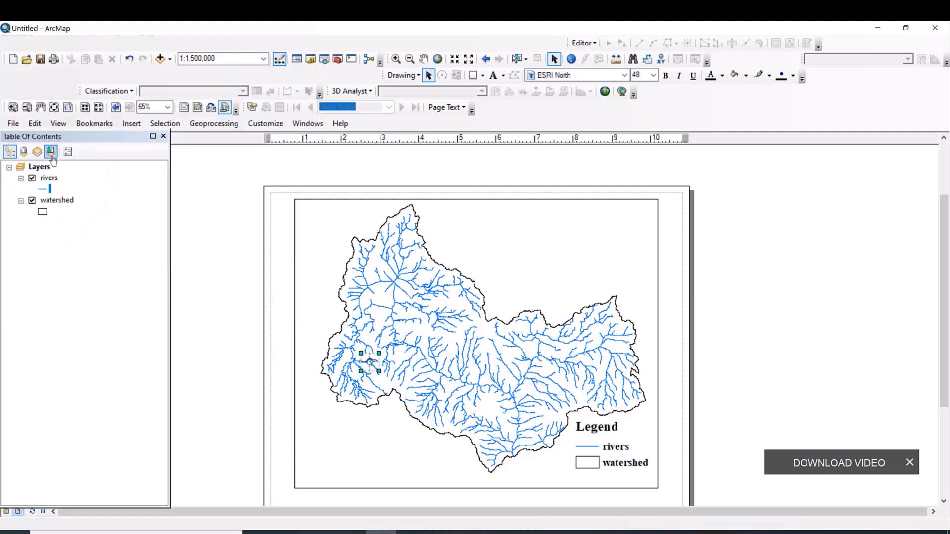
left_click_drag(370, 364, 614, 230)
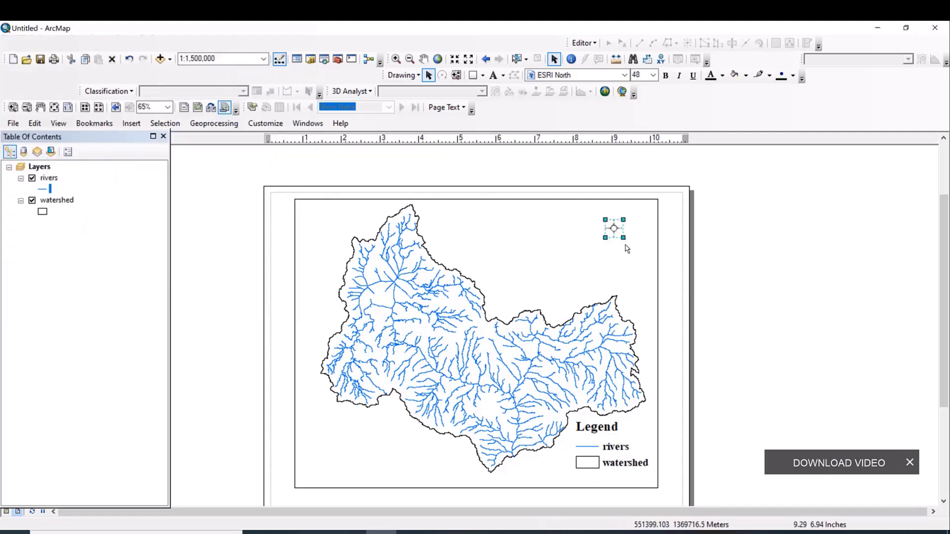
left_click_drag(623, 238, 330, 240)
left_click(630, 286)
left_click(586, 254)
left_click(502, 252)
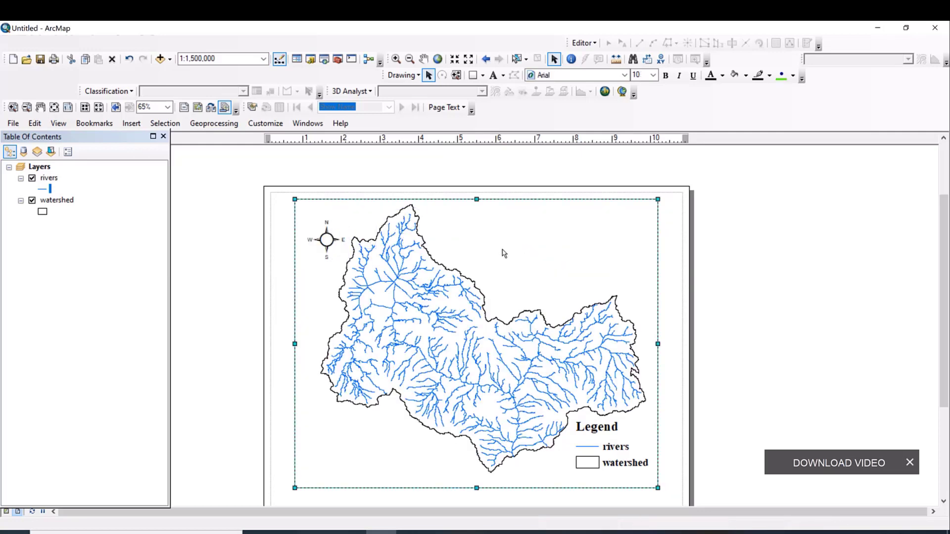
Insert an Alternating Scale Bar 1 and place it in the lower-left corner of the data frame.
left_click(131, 123)
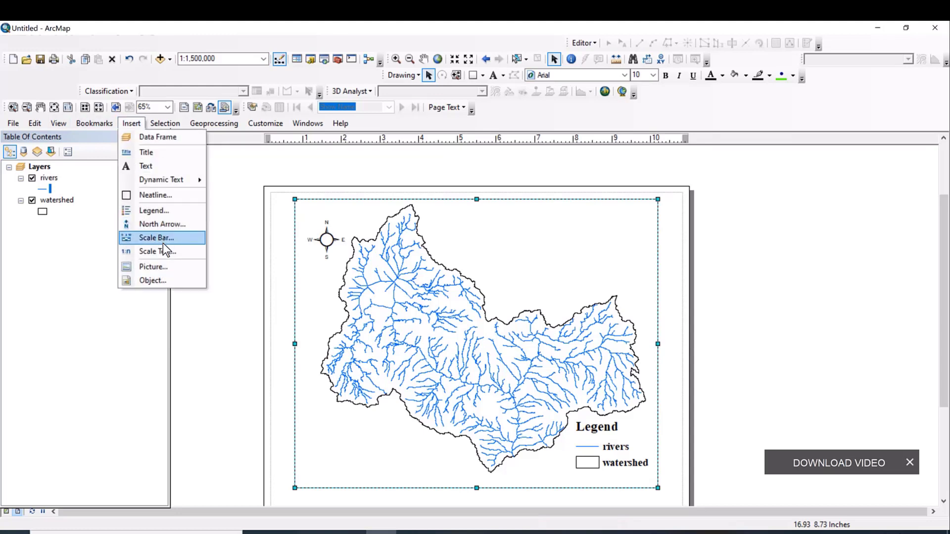
left_click(171, 239)
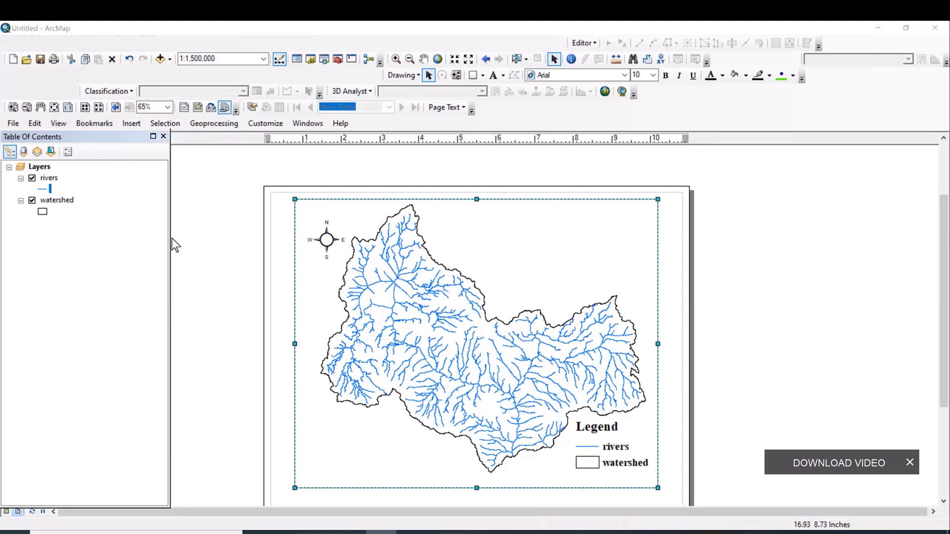
left_click(105, 229)
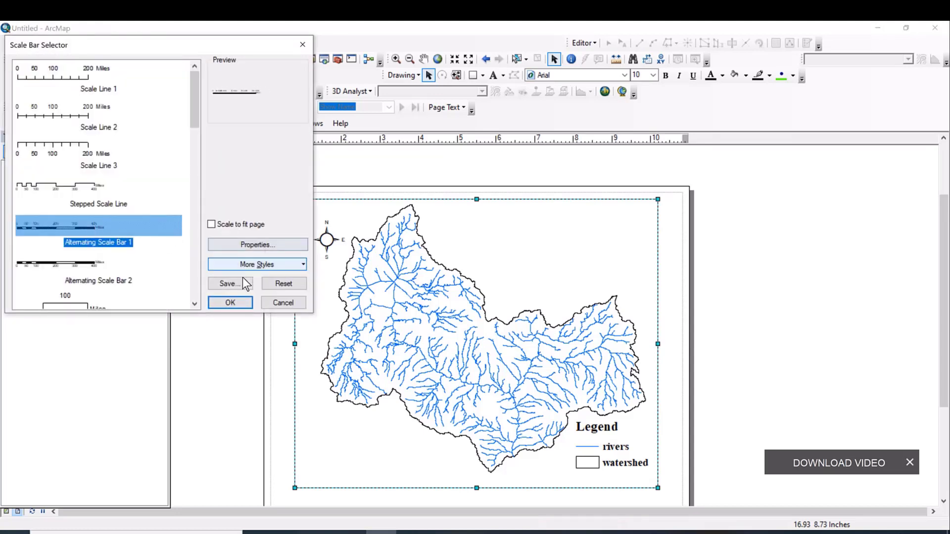
left_click(230, 303)
left_click_drag(492, 317, 418, 456)
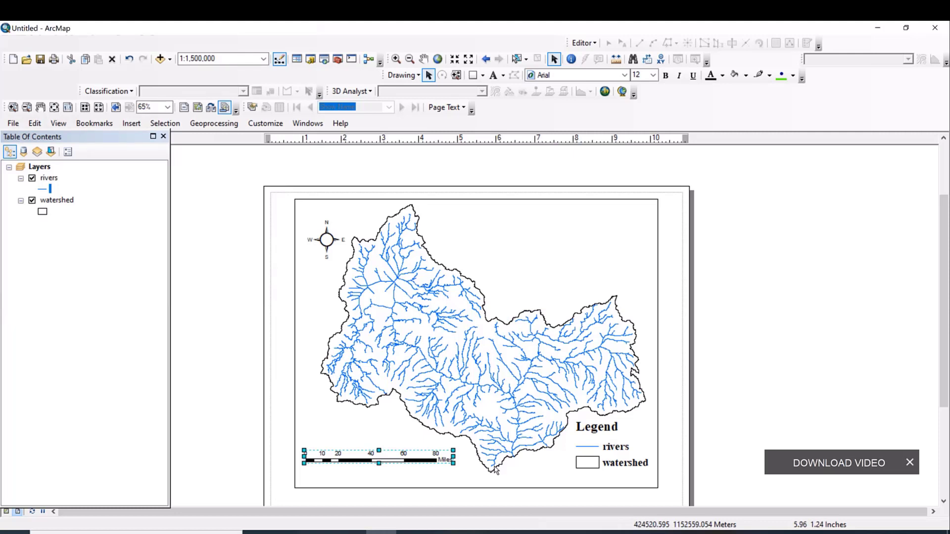
left_click(446, 468)
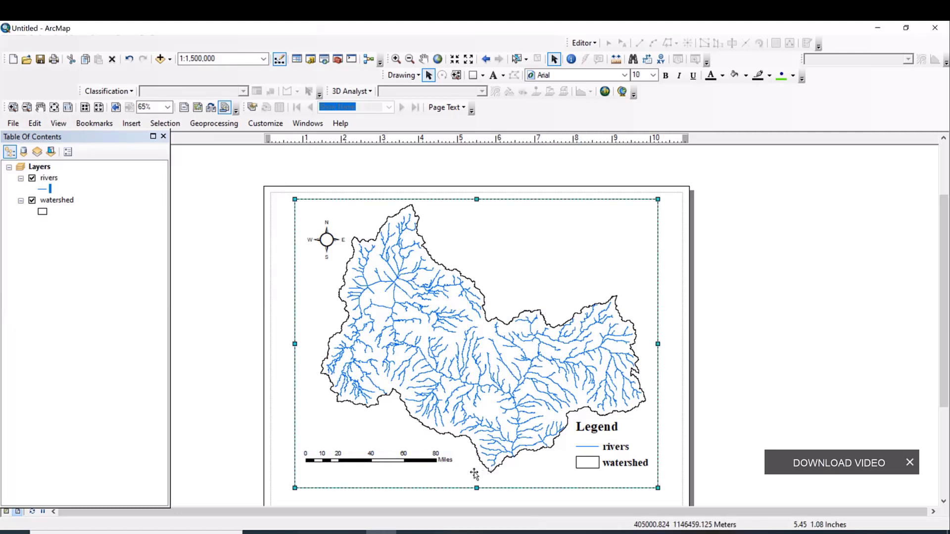
Set the scale bar's division units to Kilometers and its unit label to km.
left_click(423, 459)
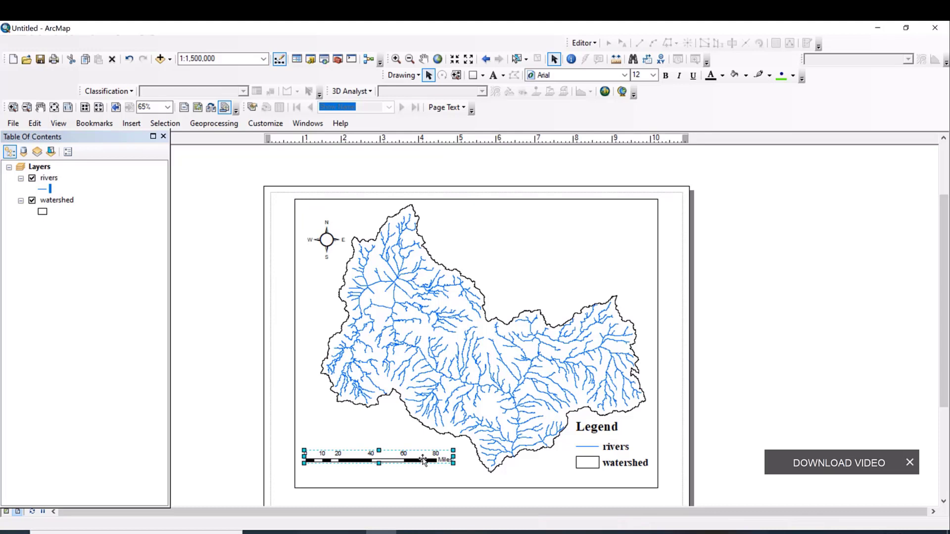
right_click(423, 459)
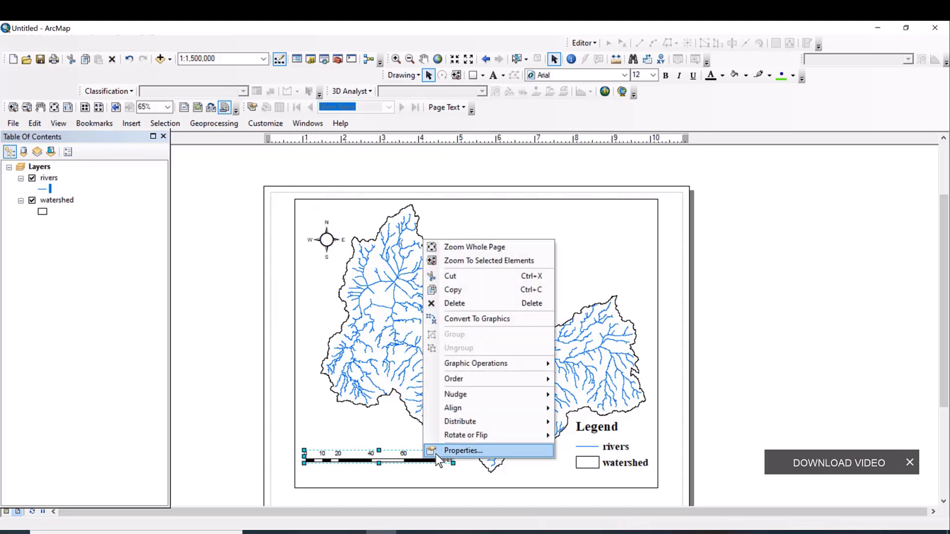
left_click(435, 453)
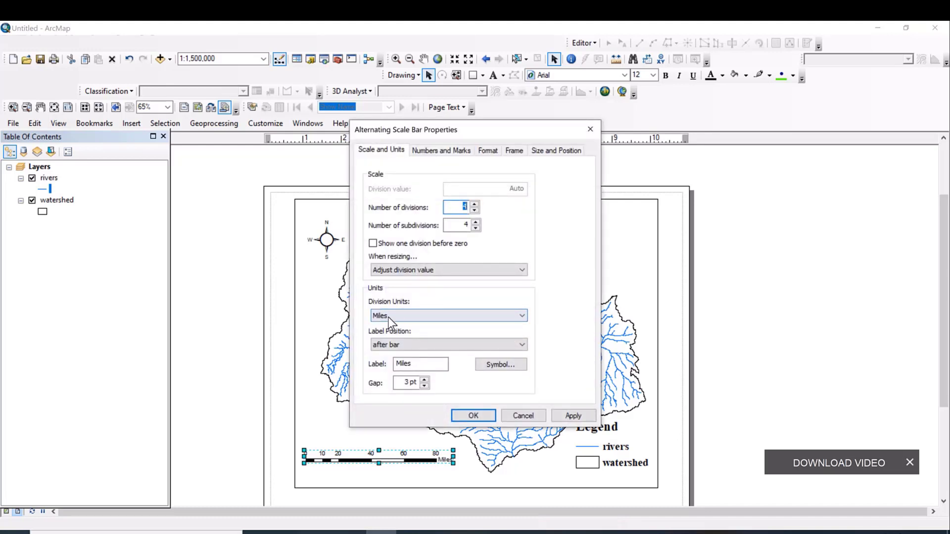
left_click(456, 316)
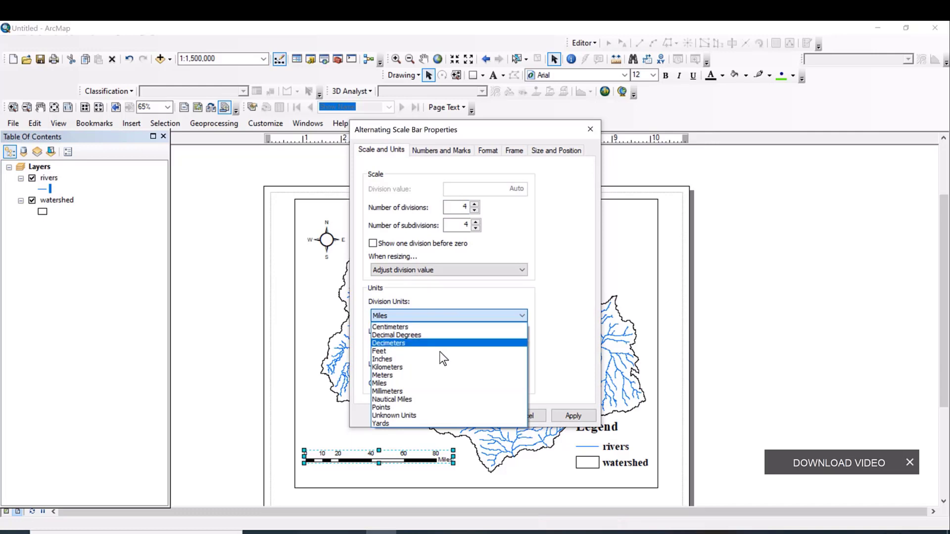
left_click(422, 368)
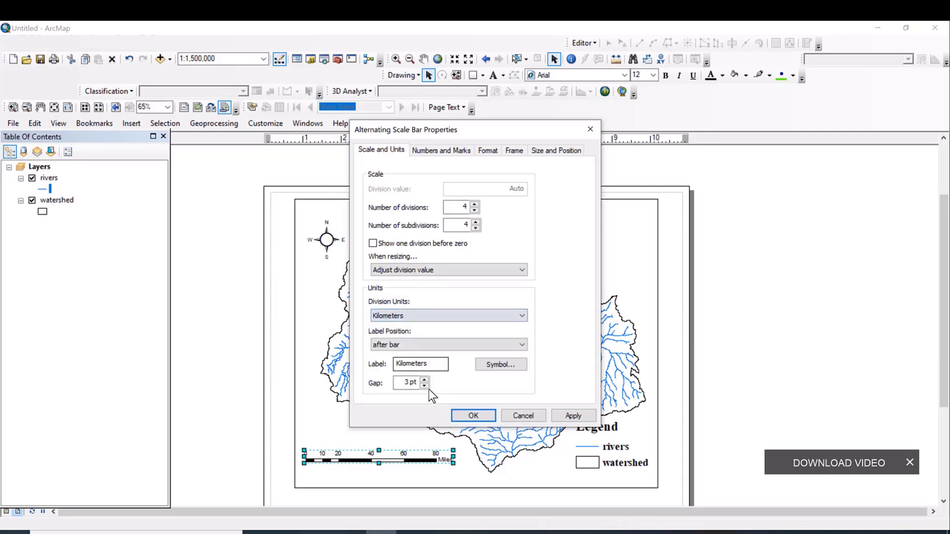
left_click_drag(438, 365, 389, 361)
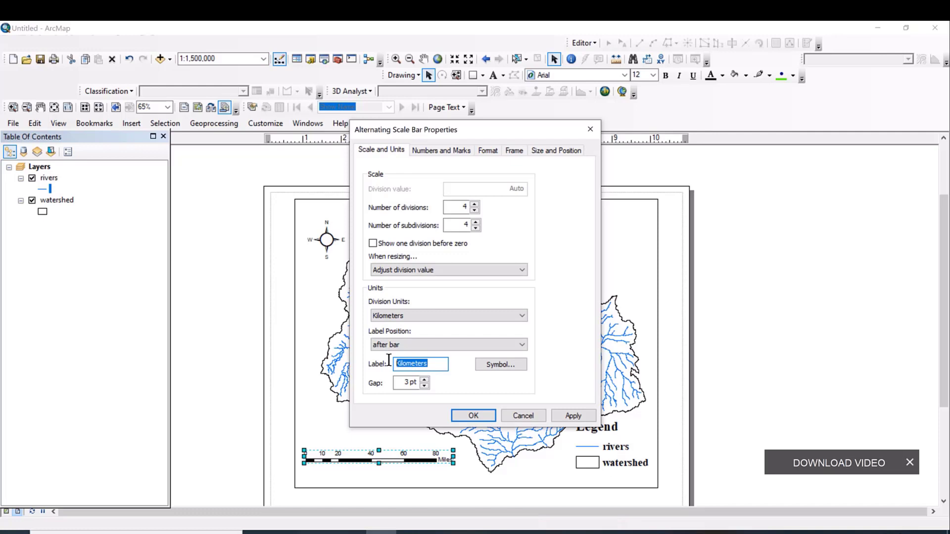
type("km")
left_click(574, 415)
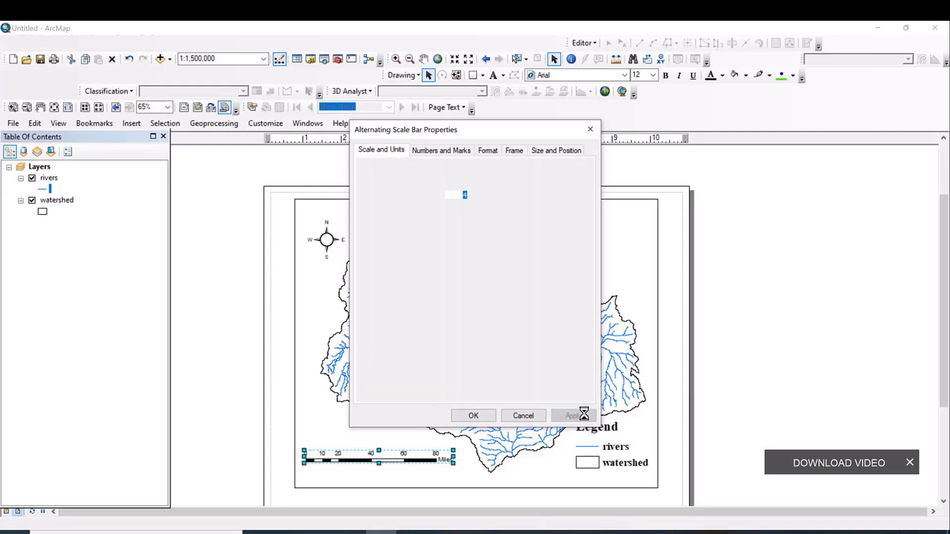
left_click(475, 416)
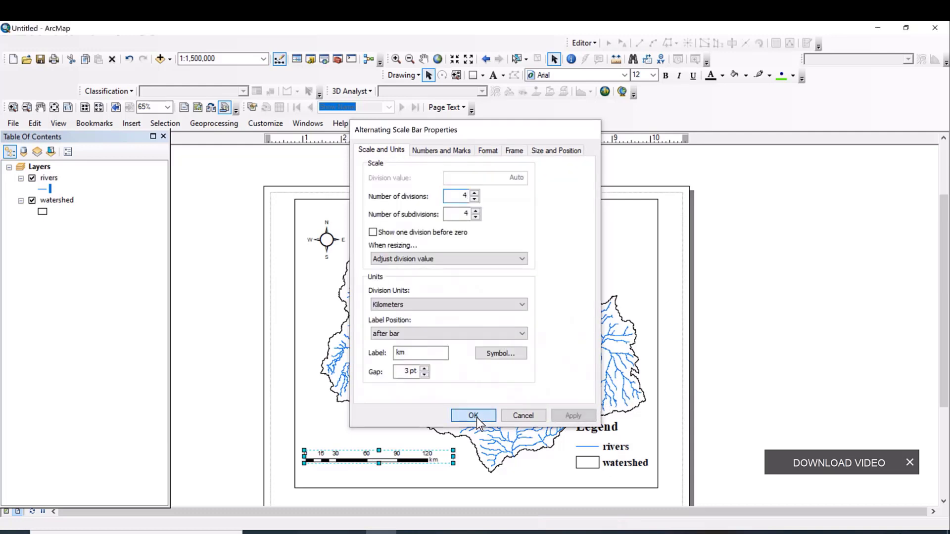
left_click(464, 484)
left_click(367, 459)
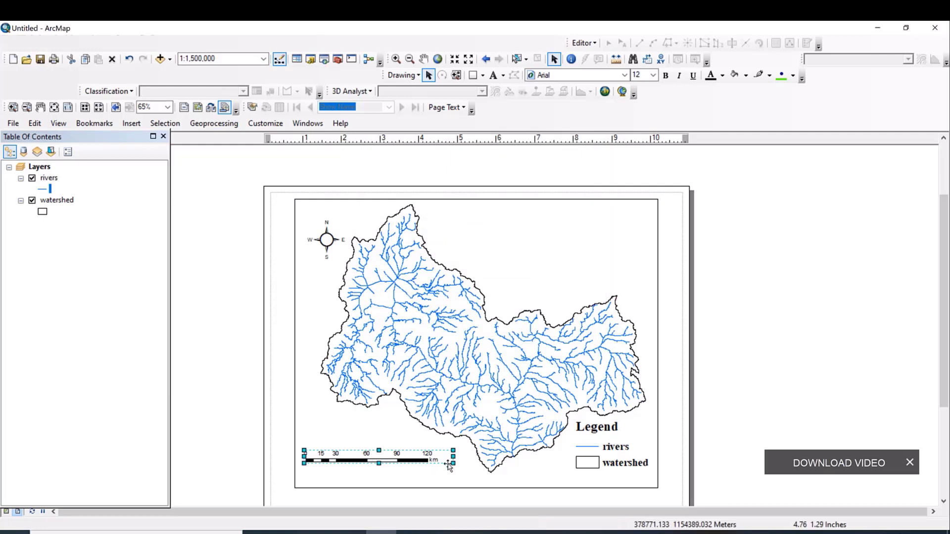
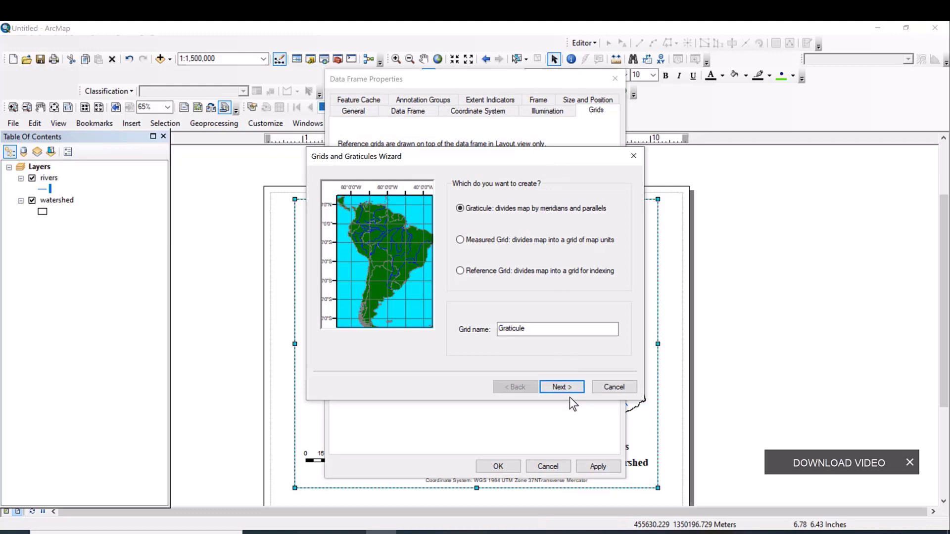
Continue creating a graticule with lines and labels, setting the degree intervals of its parallels and meridians to 0.
left_click(569, 388)
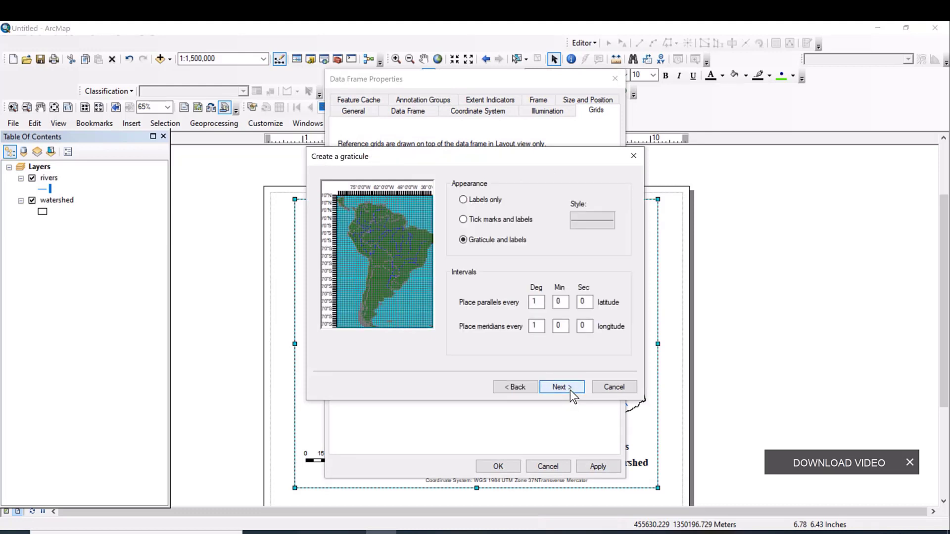
left_click(555, 302)
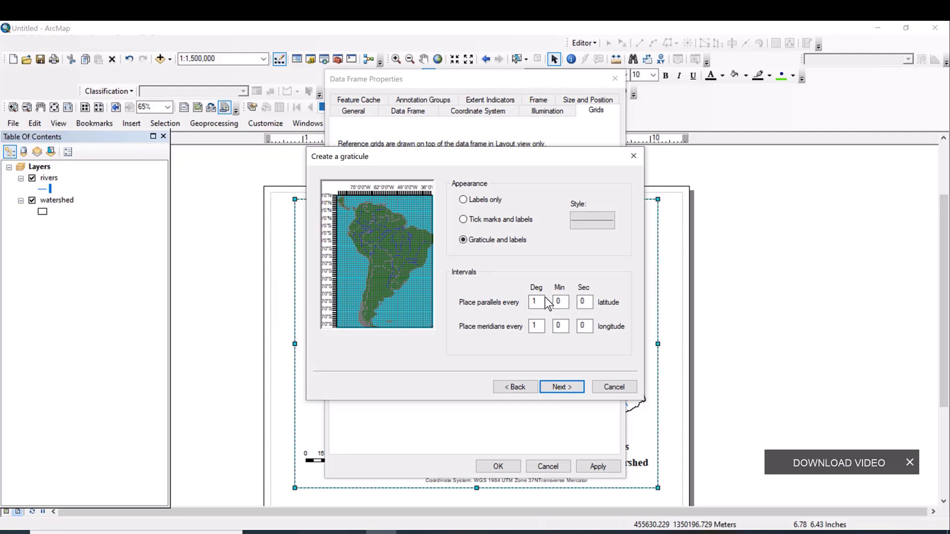
left_click(544, 300)
type("0")
left_click(539, 326)
type("0")
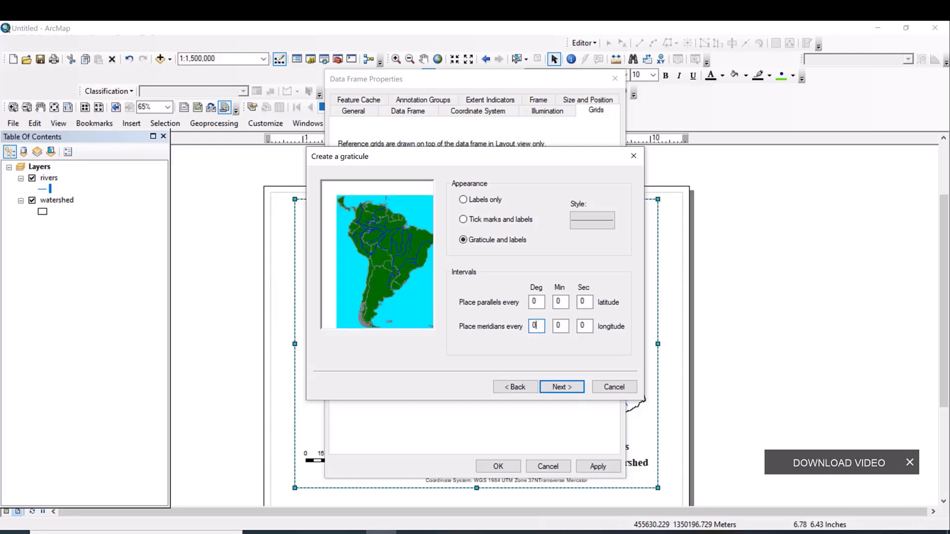
Set the graticule's latitude and longitude intervals to 10 minutes and 30 seconds.
left_click(558, 302)
type("1")
left_click(555, 326)
type("1")
left_click(583, 302)
type("3")
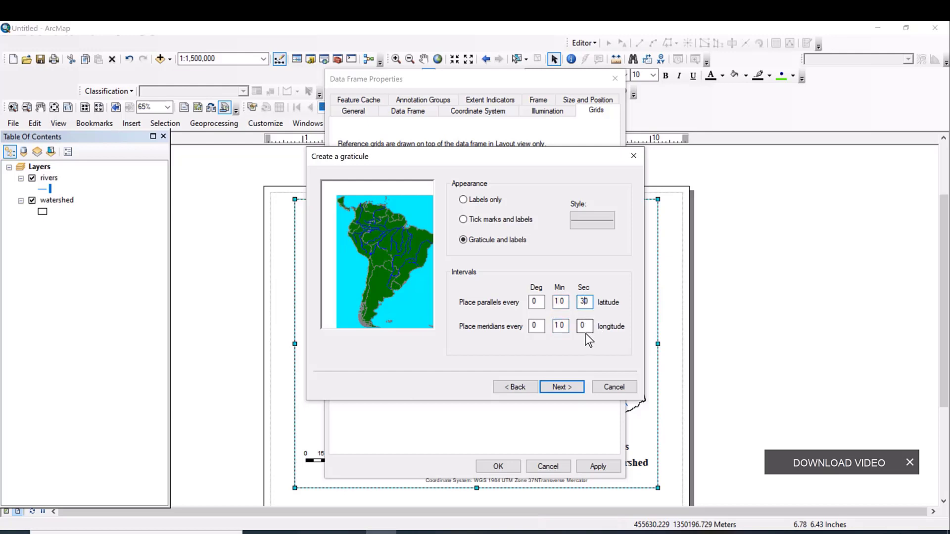
left_click(581, 327)
type("3")
left_click(559, 325)
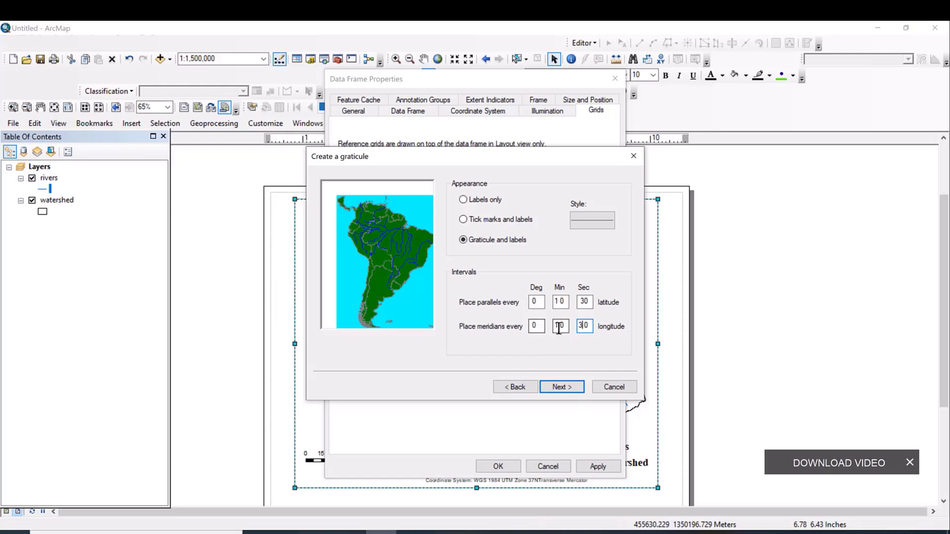
left_click(559, 302)
Finish the graticule with the default axes, ticks and label style, and apply it to the data frame.
left_click(569, 388)
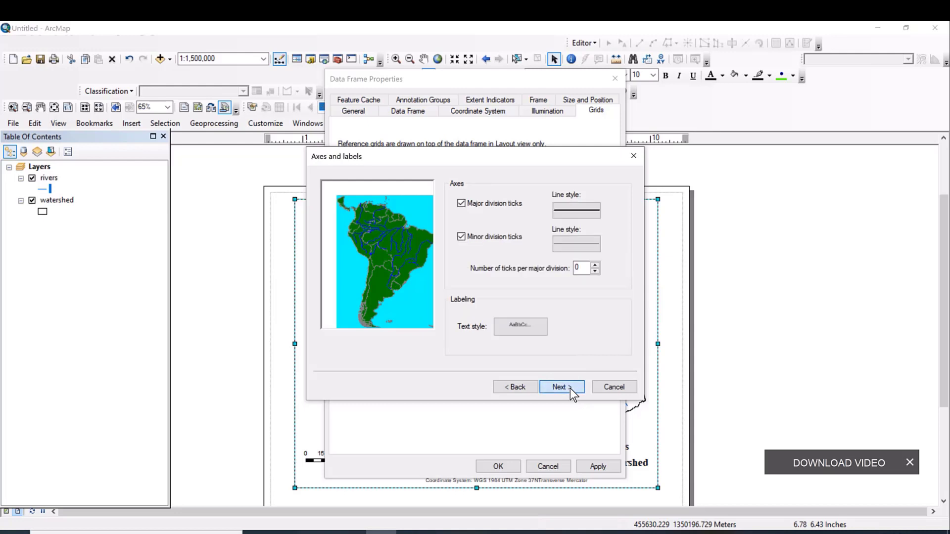
left_click(570, 388)
left_click(570, 388)
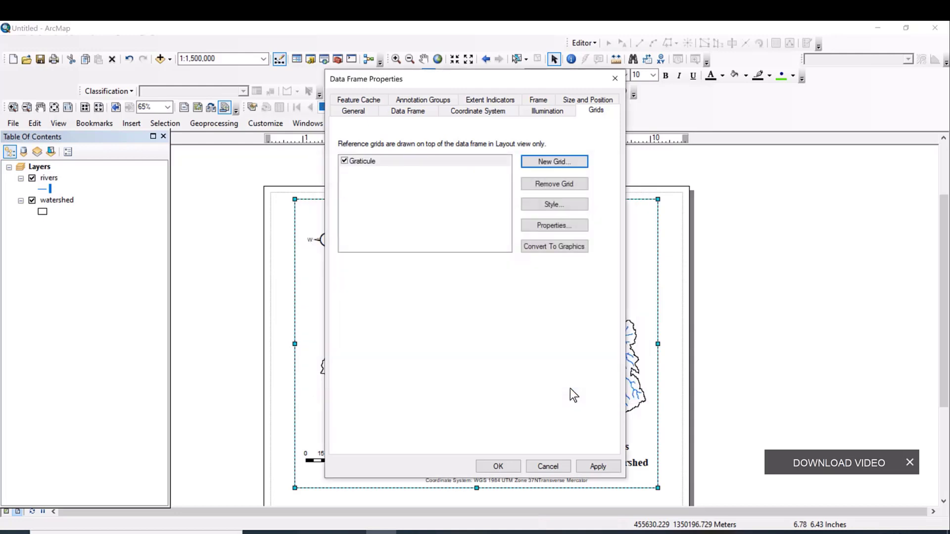
left_click(598, 467)
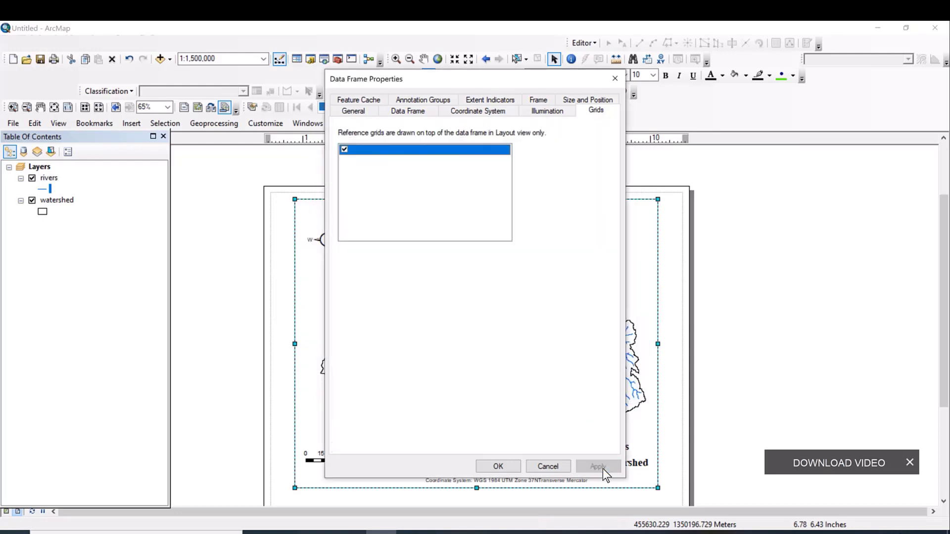
left_click(498, 466)
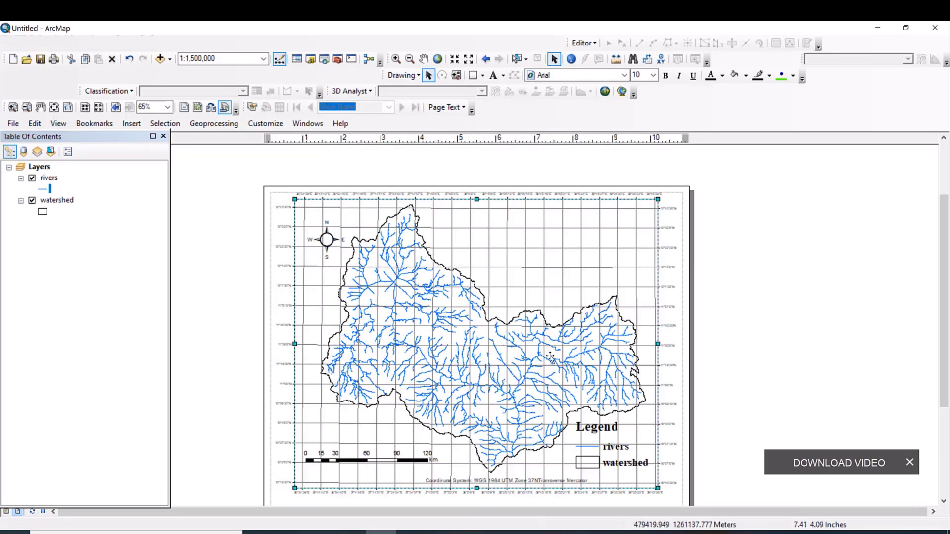
Set the data frame's graticule to show no lines or ticks across the map and apply the change.
scroll(550, 356, "up", 3)
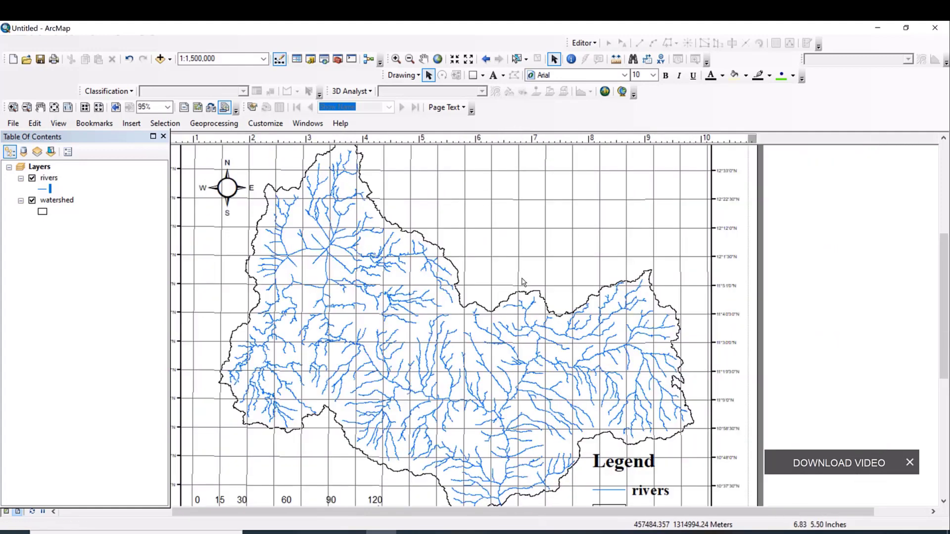
scroll(522, 282, "down", 3)
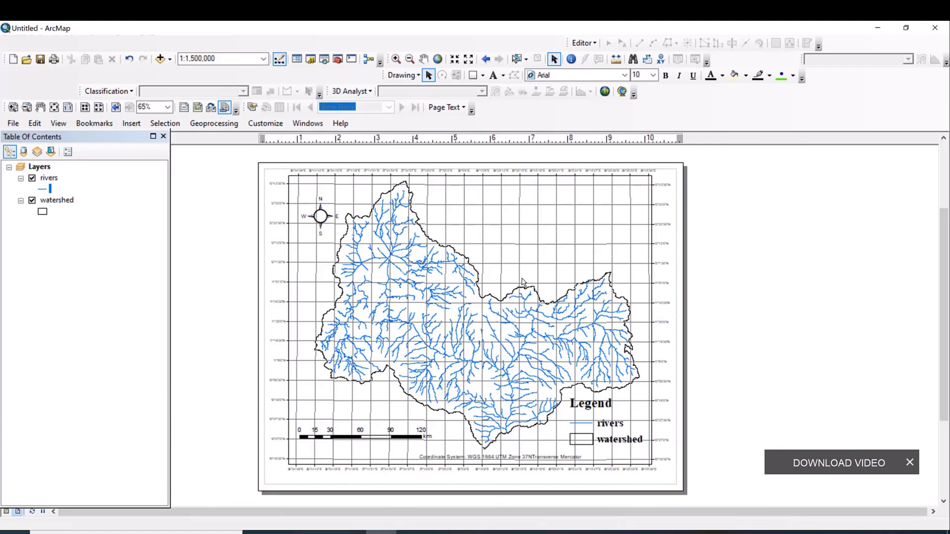
right_click(523, 281)
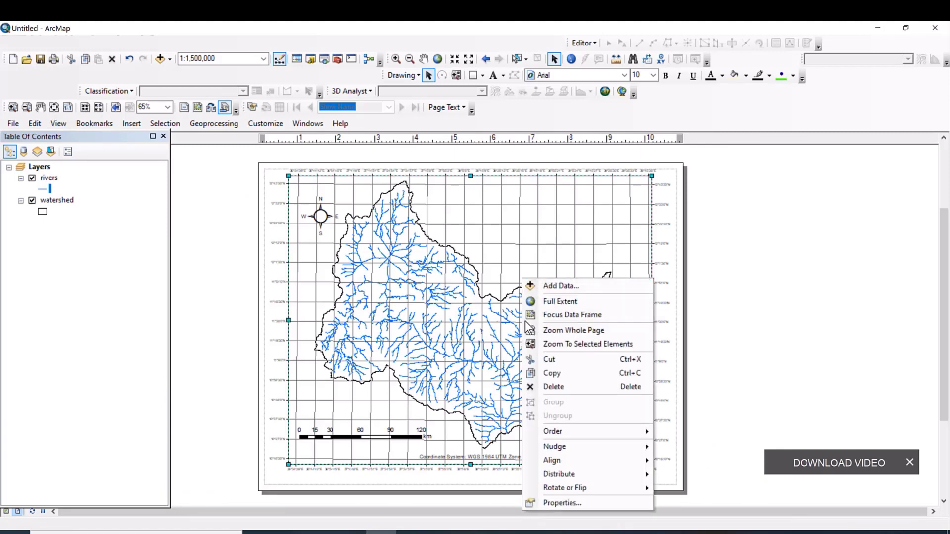
left_click(587, 503)
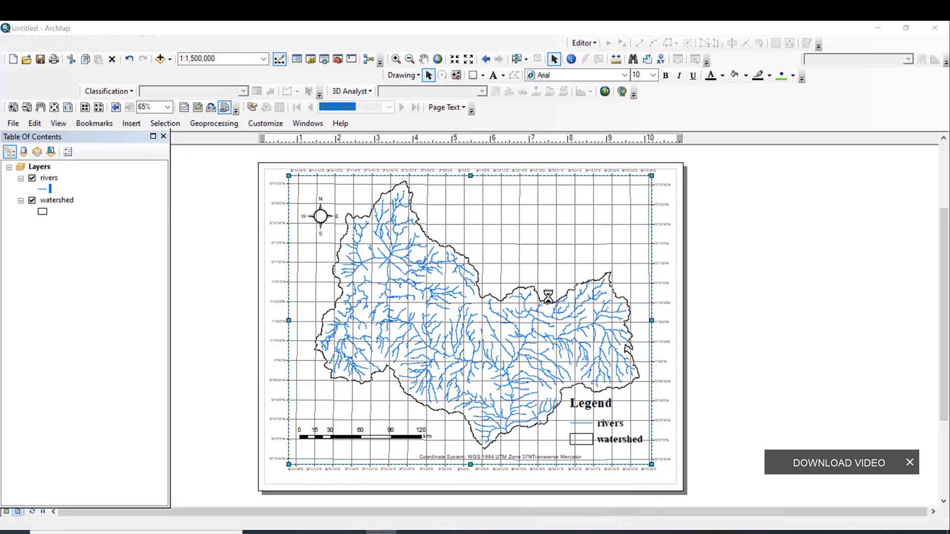
left_click(563, 225)
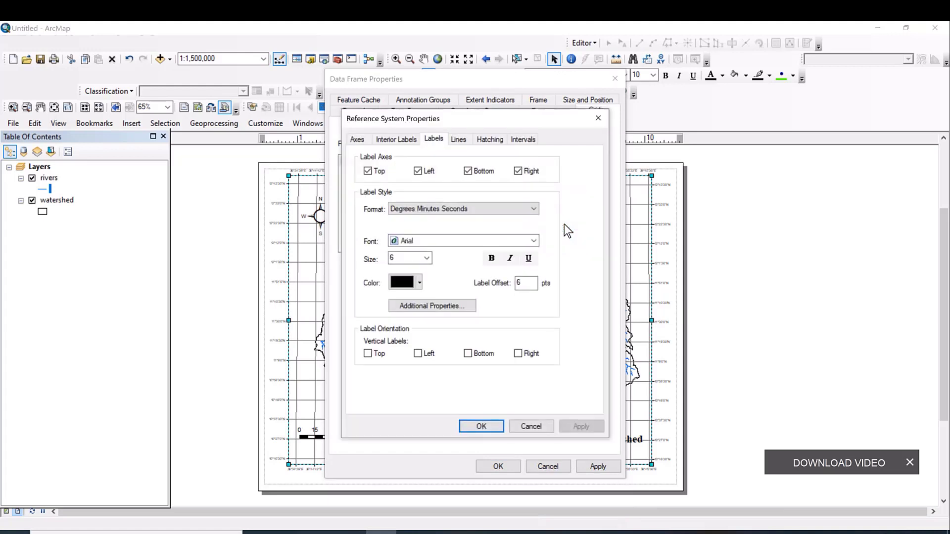
left_click(456, 143)
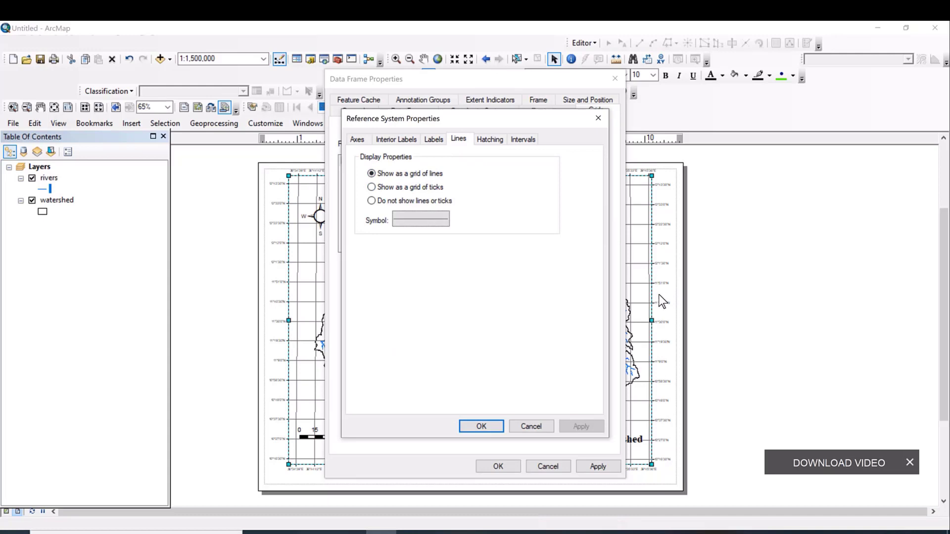
left_click(372, 187)
left_click(371, 200)
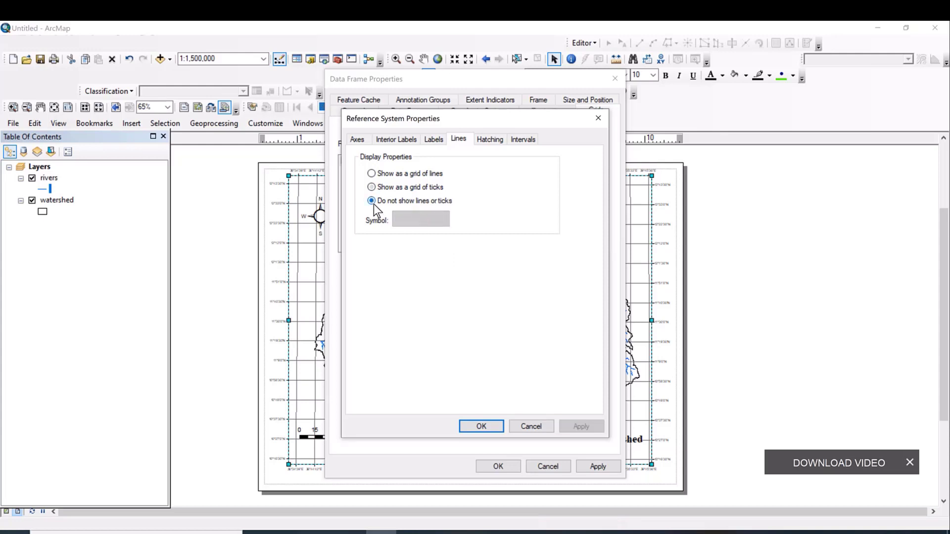
left_click(481, 426)
left_click(598, 467)
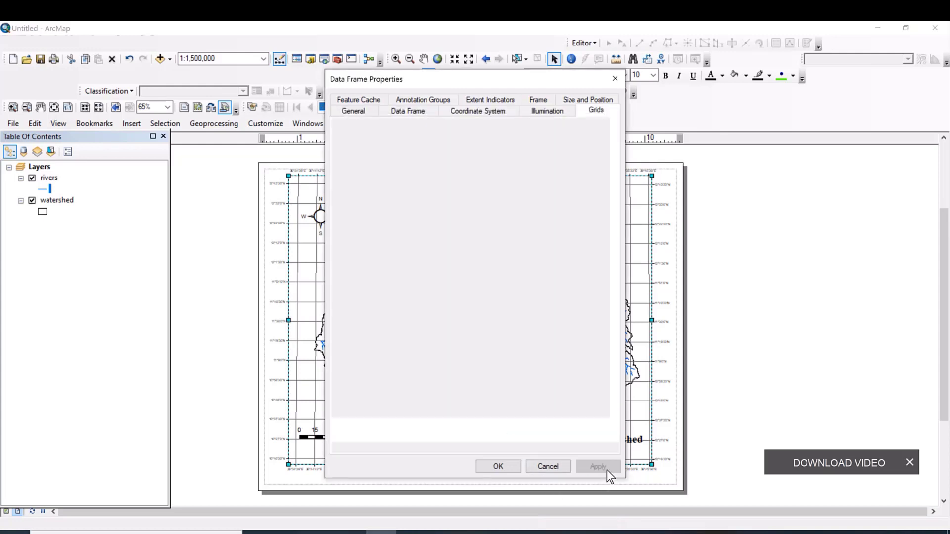
left_click(497, 467)
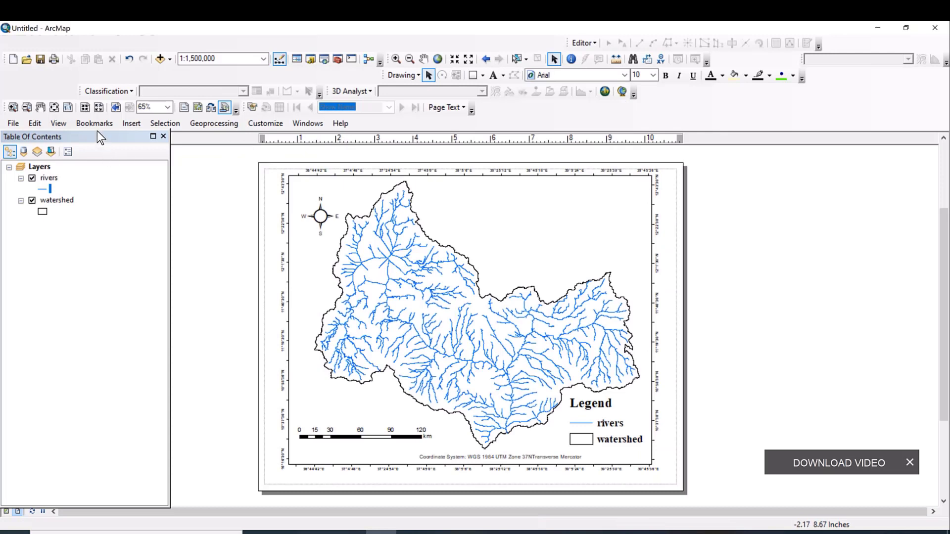
Insert a neatline around all layout elements with a blue border.
left_click(127, 125)
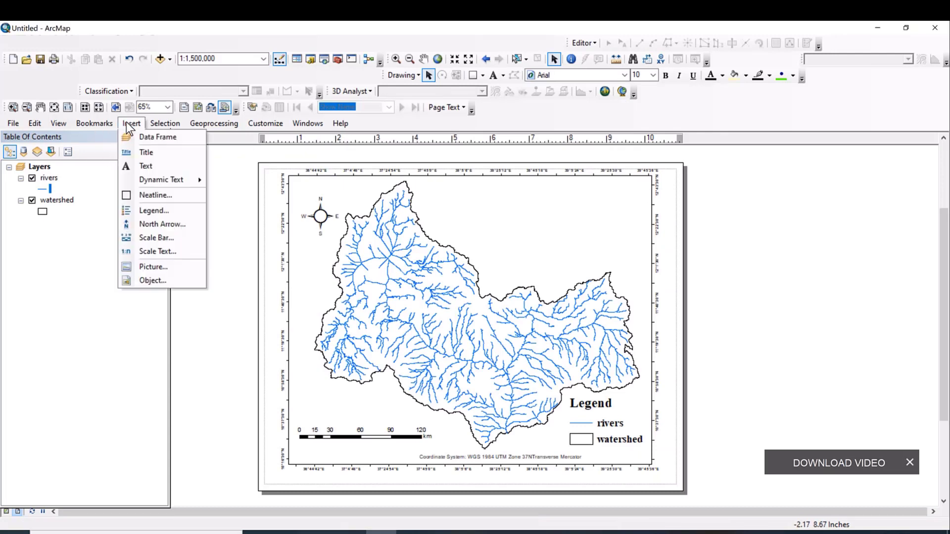
left_click(161, 195)
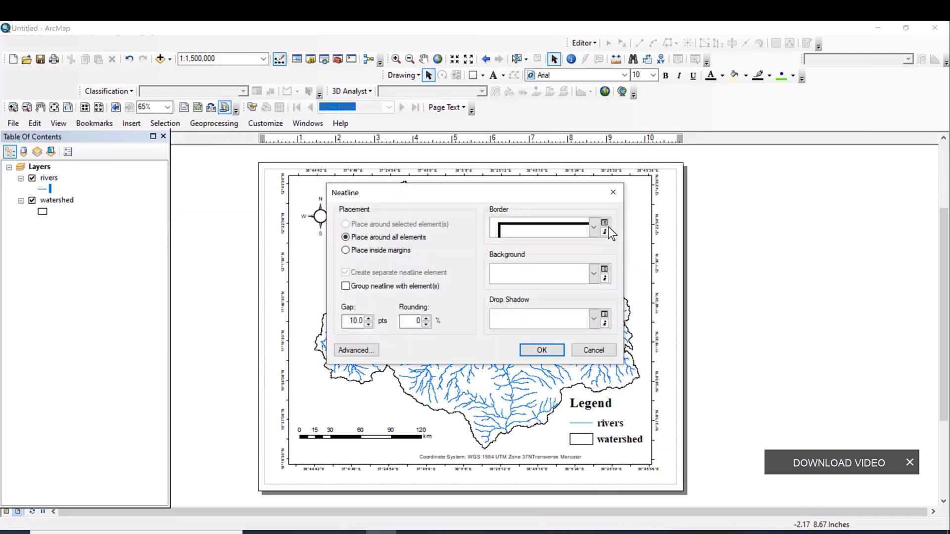
left_click(604, 232)
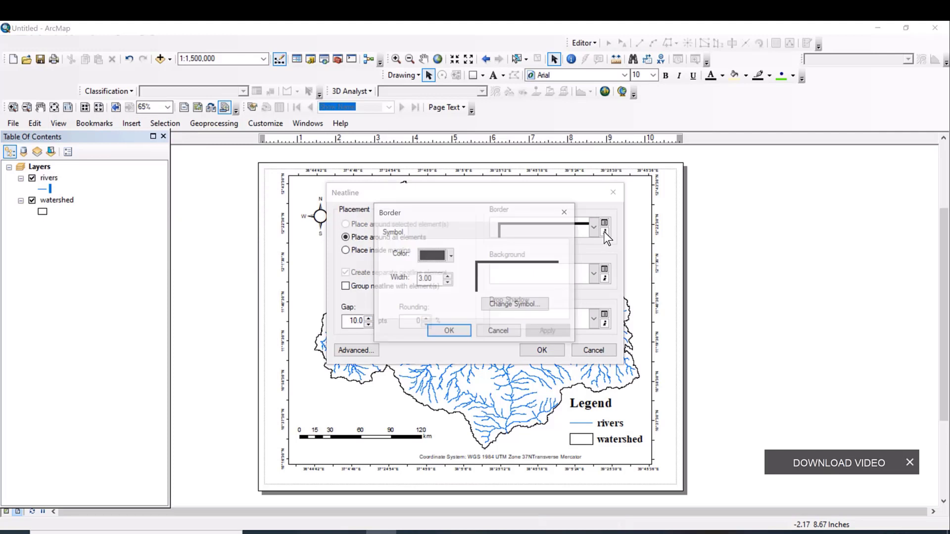
left_click(430, 256)
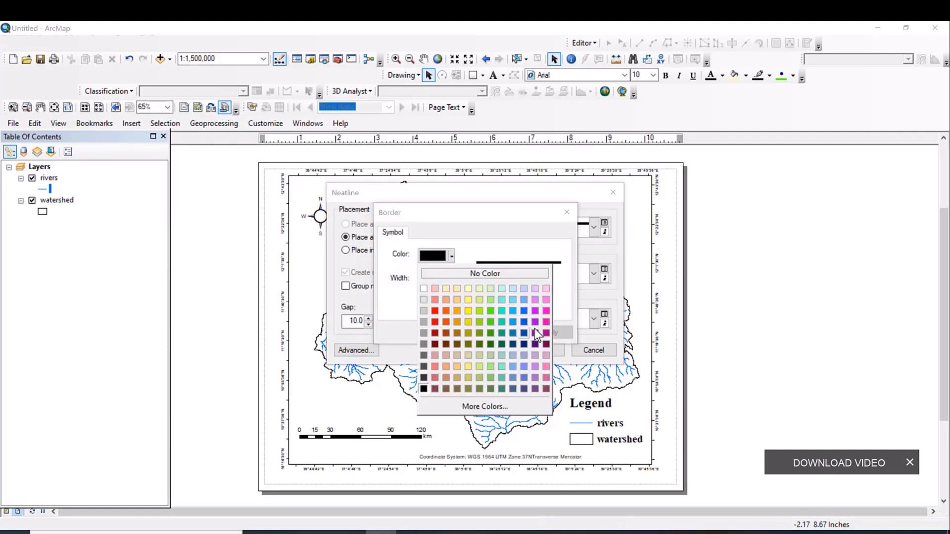
left_click(523, 312)
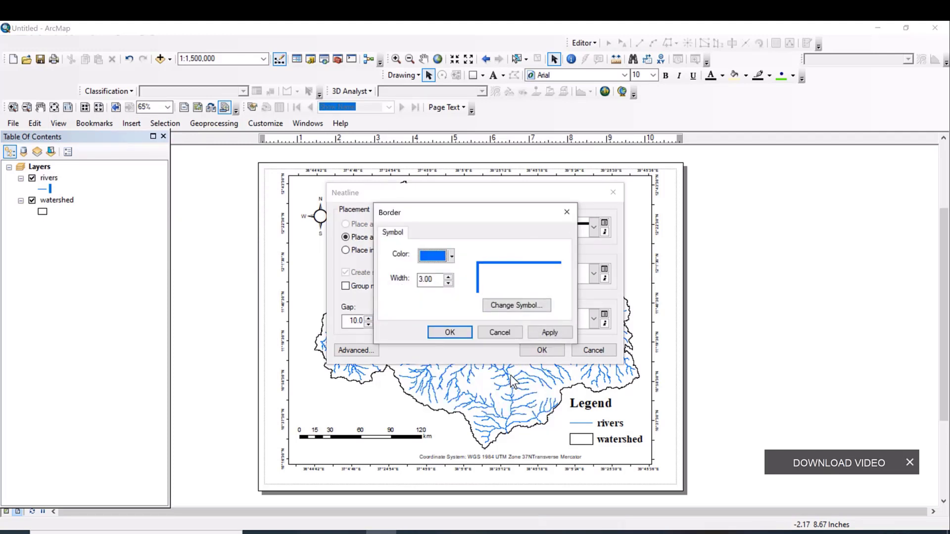
left_click(454, 330)
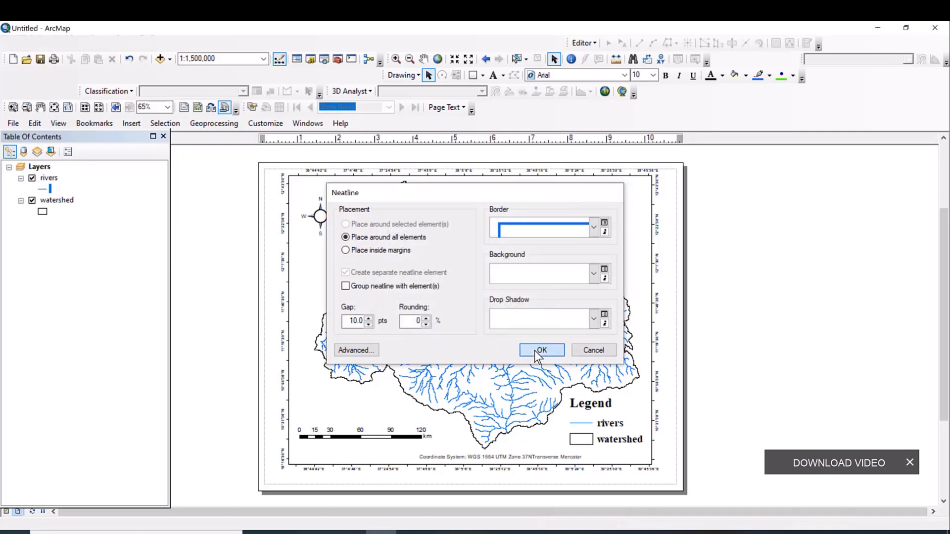
left_click(541, 350)
Insert the title "Watershed Map of Study Area" and place it in the empty upper-right area of the map frame.
left_click(132, 123)
left_click(145, 152)
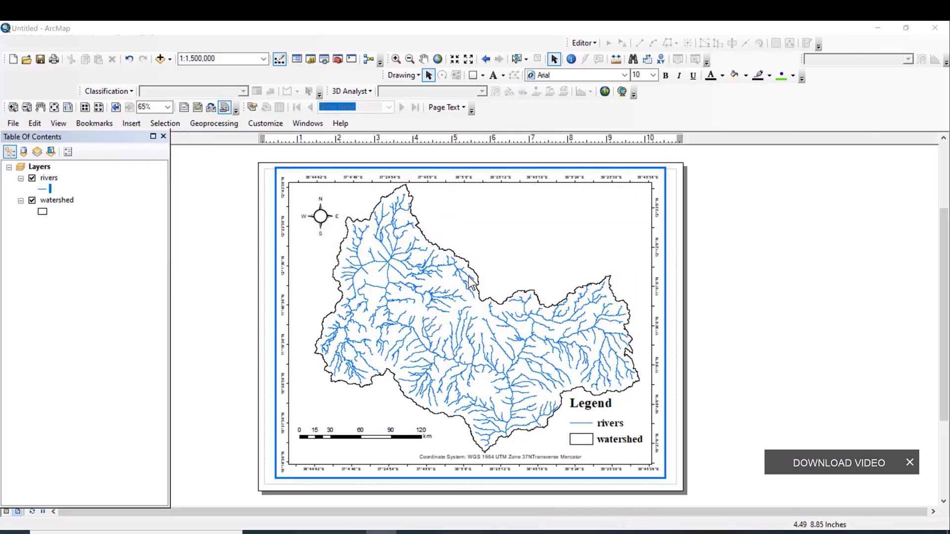
type("W")
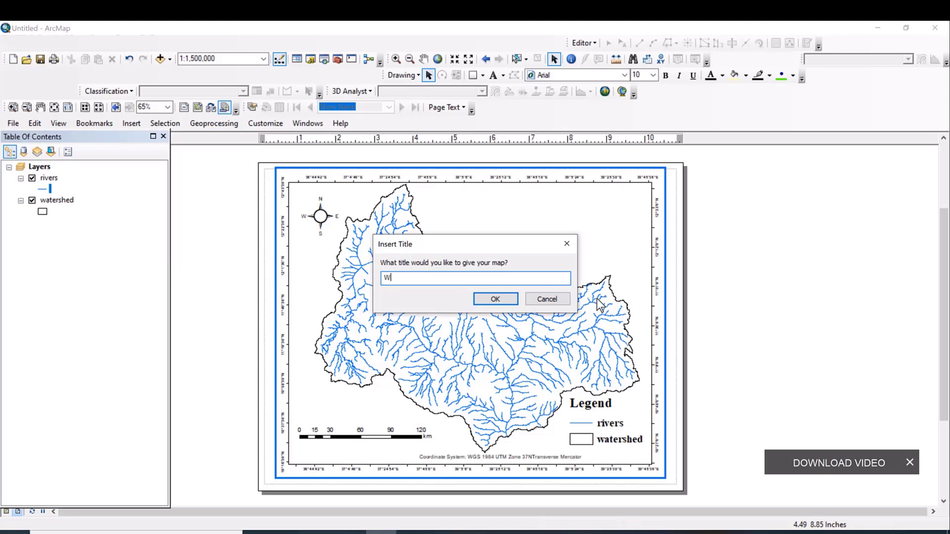
type("atershed Map of Study Area")
key("Return")
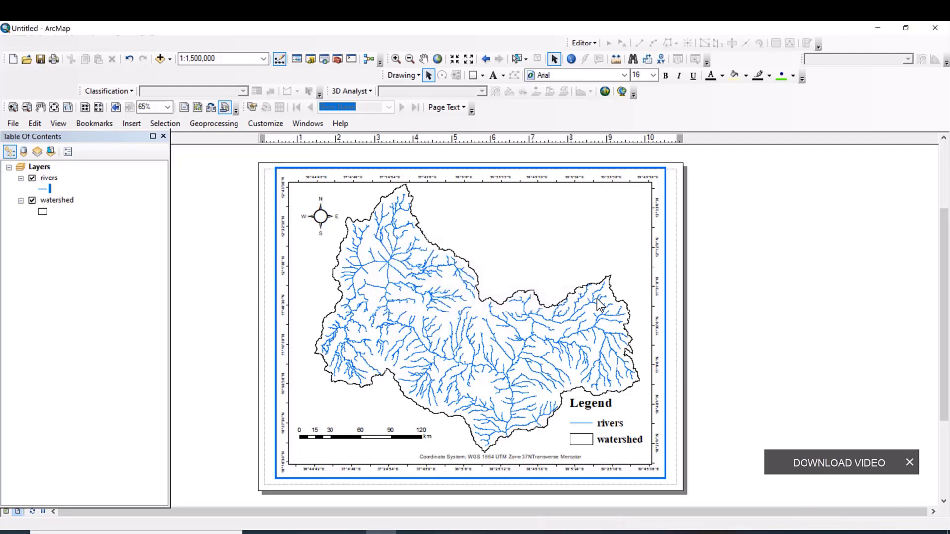
left_click(521, 194)
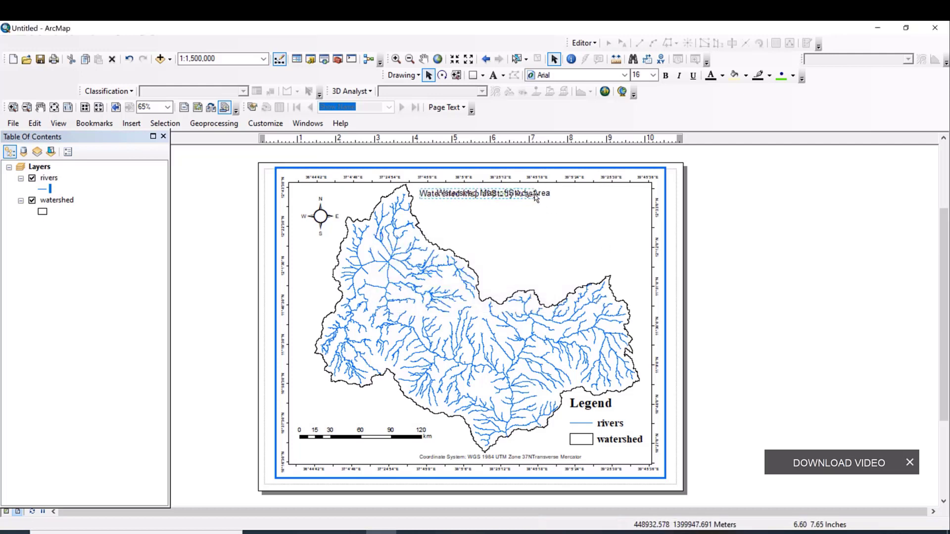
left_click_drag(574, 204, 586, 203)
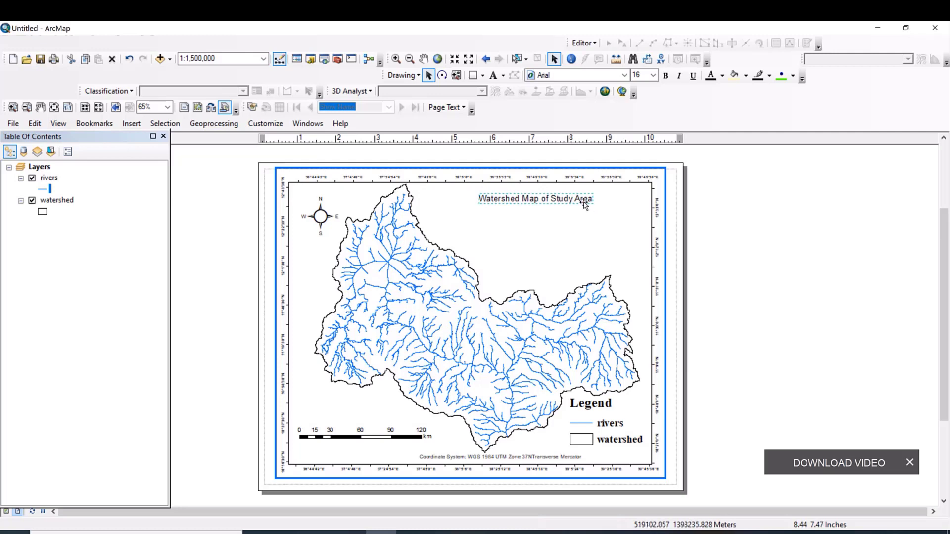
Format the map title in bold Times New Roman at size 22 and apply the change.
right_click(586, 203)
left_click(625, 413)
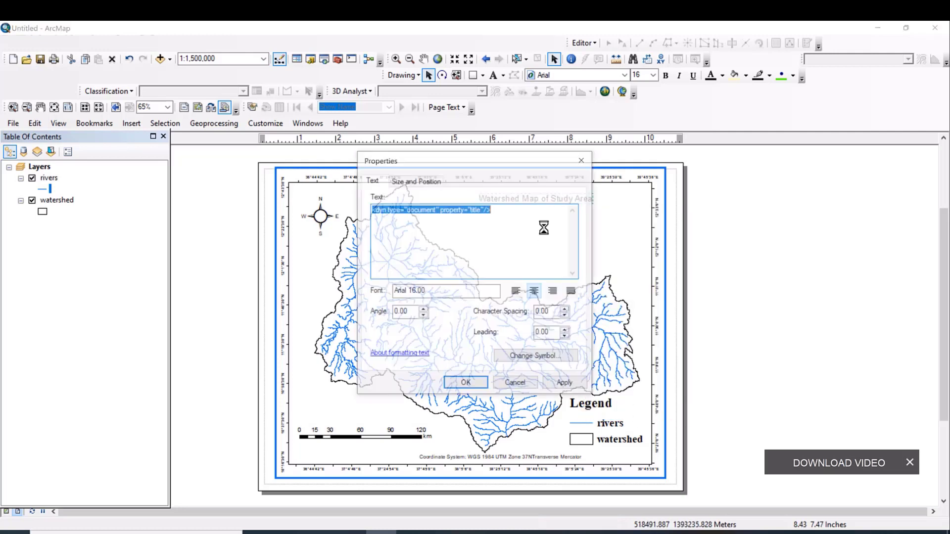
left_click(554, 359)
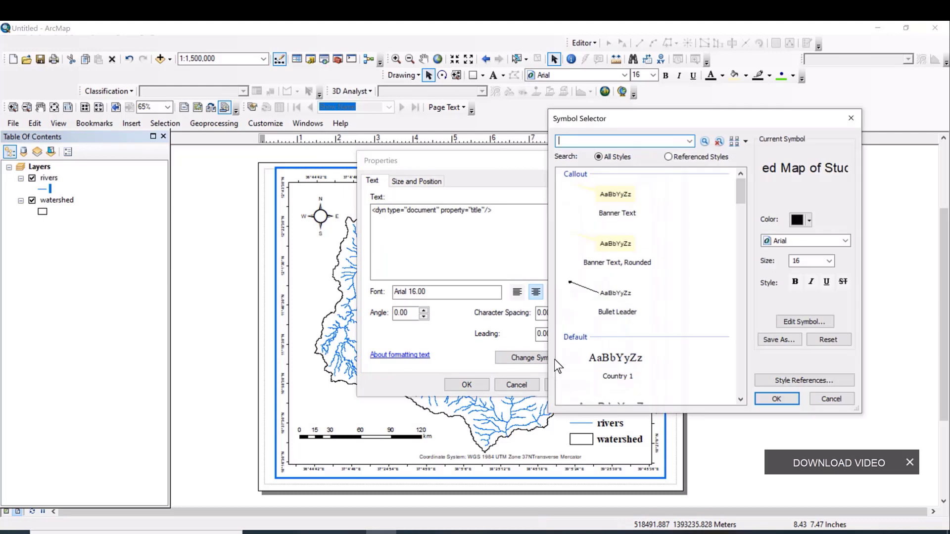
left_click(845, 241)
type("ti")
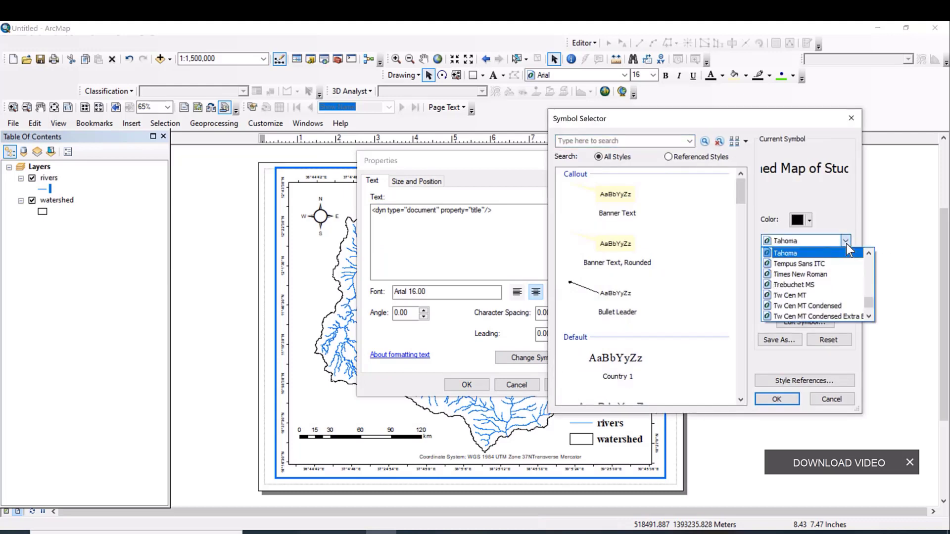
left_click(824, 255)
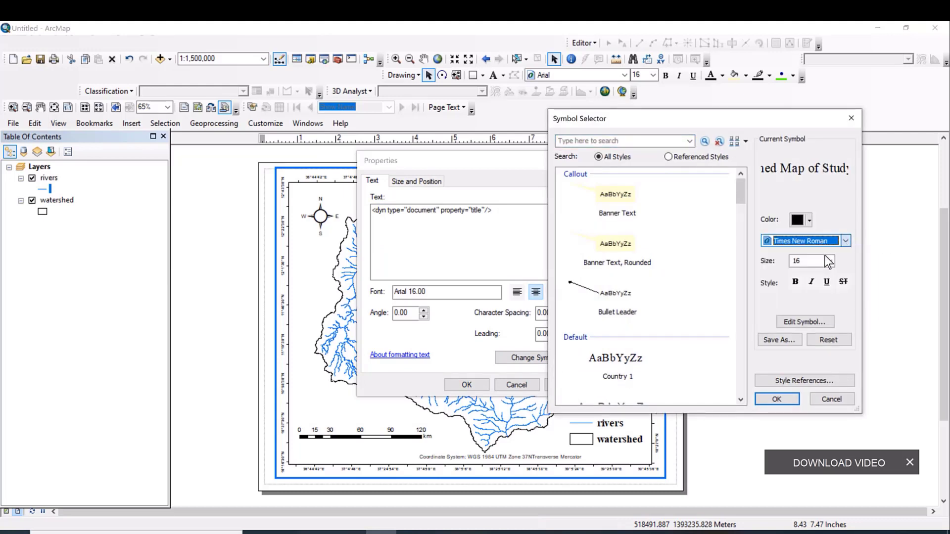
left_click(833, 264)
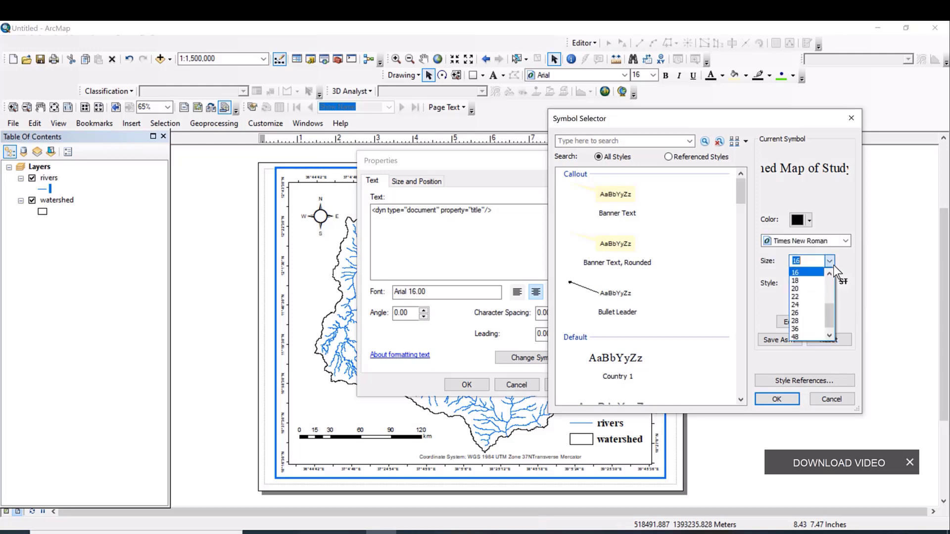
left_click(814, 296)
left_click(794, 282)
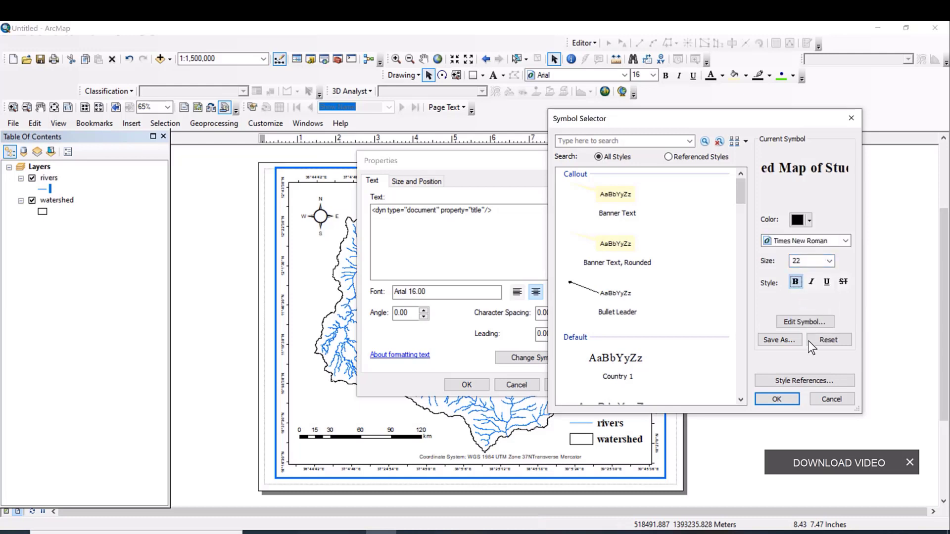
left_click(789, 401)
left_click(574, 384)
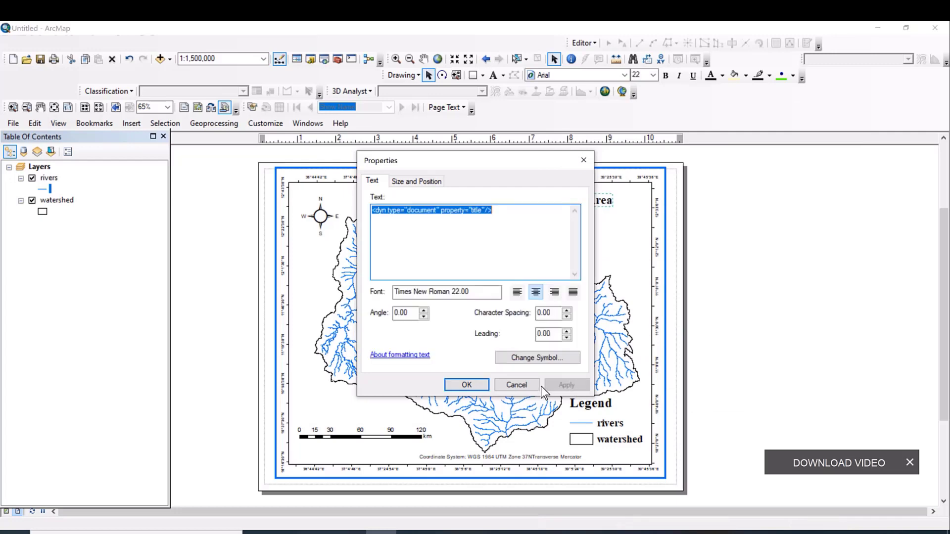
left_click(475, 385)
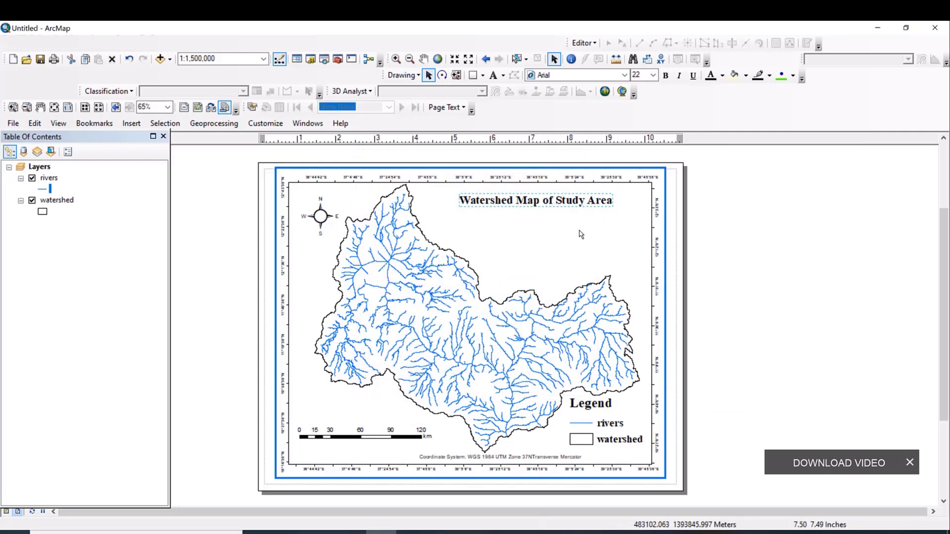
left_click(591, 243)
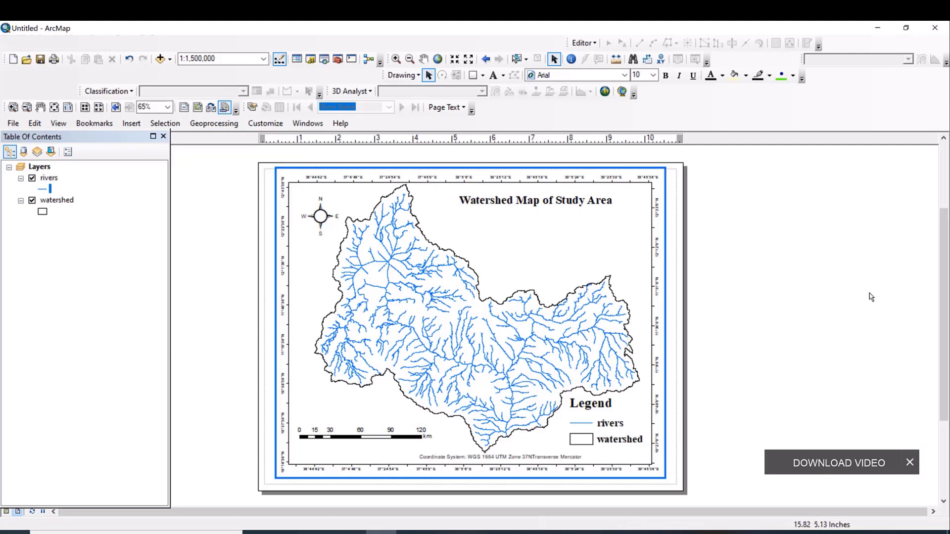
Export the map layout as a JPEG named Watershed into the JPEG folder.
left_click(10, 124)
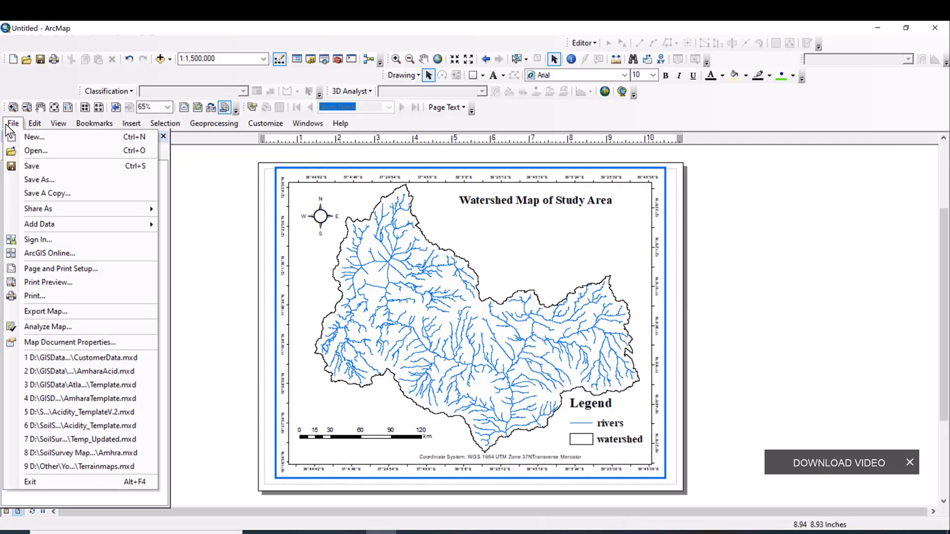
left_click(81, 311)
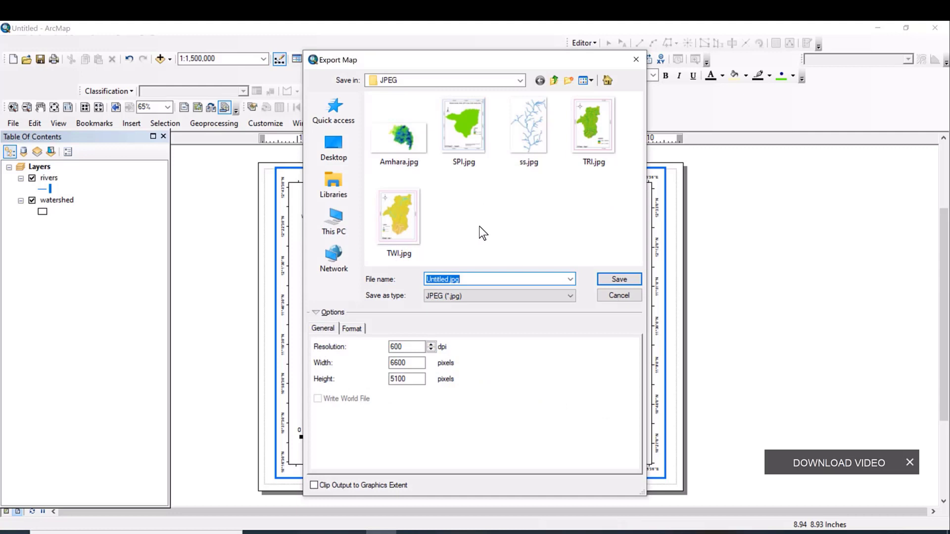
type("Water")
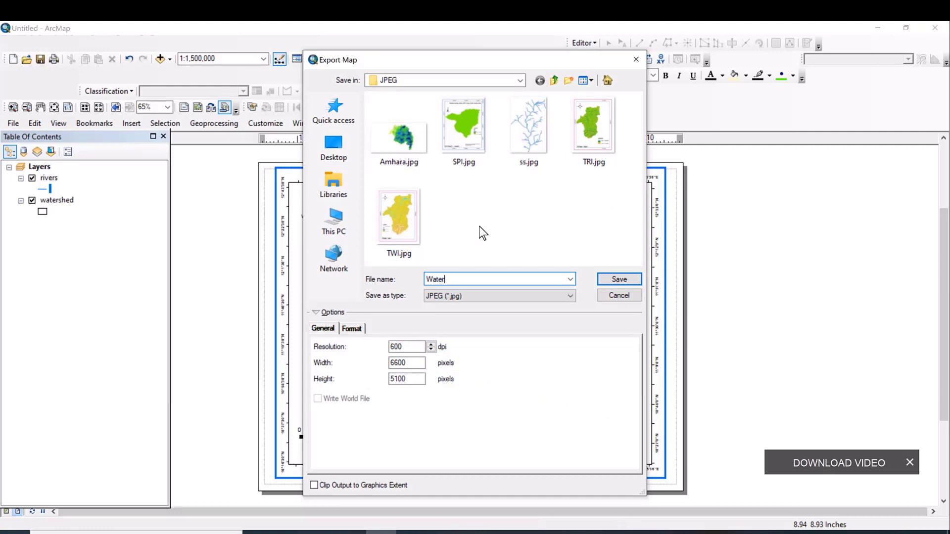
type("shed")
left_click(509, 213)
left_click(612, 279)
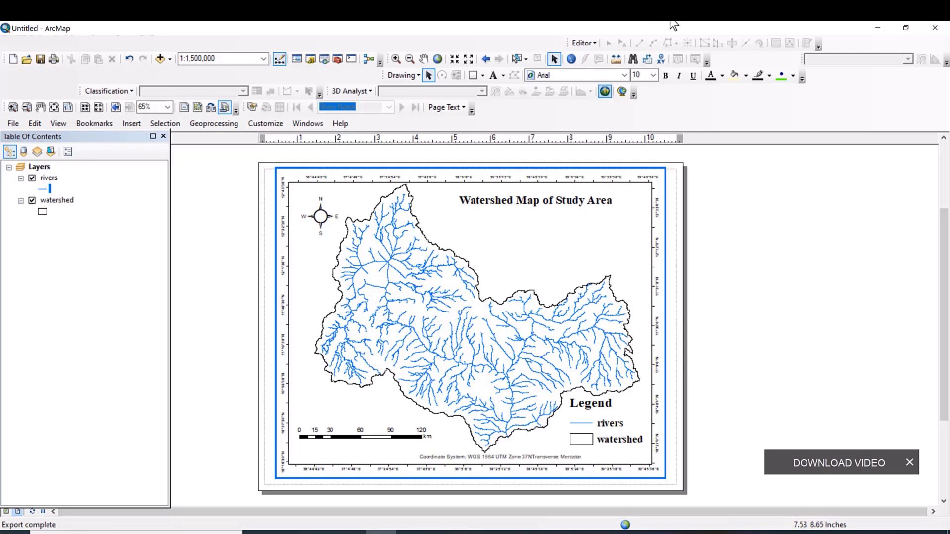
Switch to File Explorer, go to the JPEG folder and open the exported Watershed.jpg to check it.
left_click(876, 27)
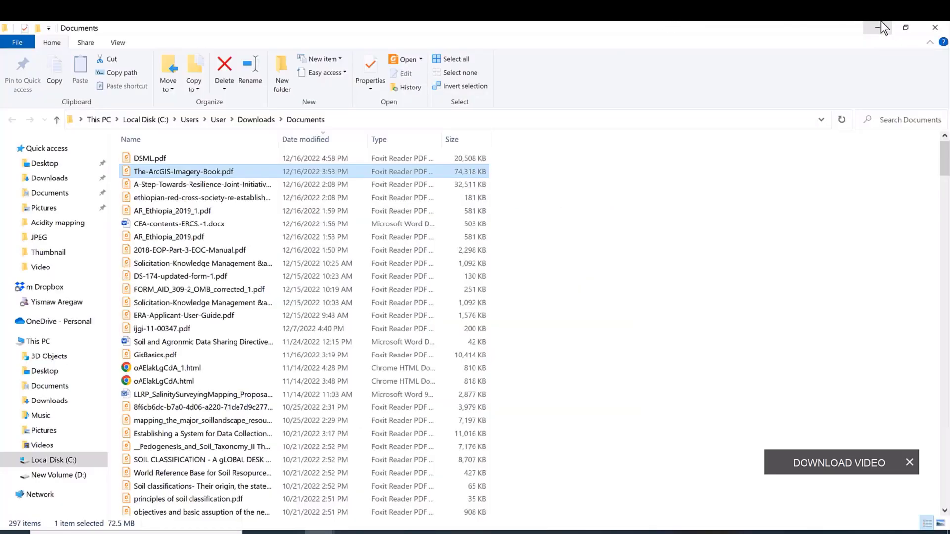
left_click(881, 20)
left_click(881, 20)
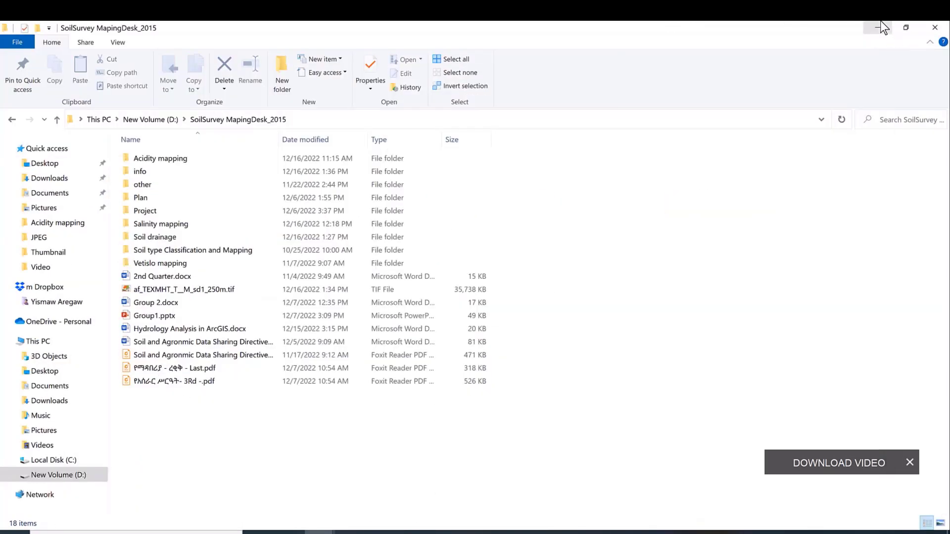
left_click(880, 21)
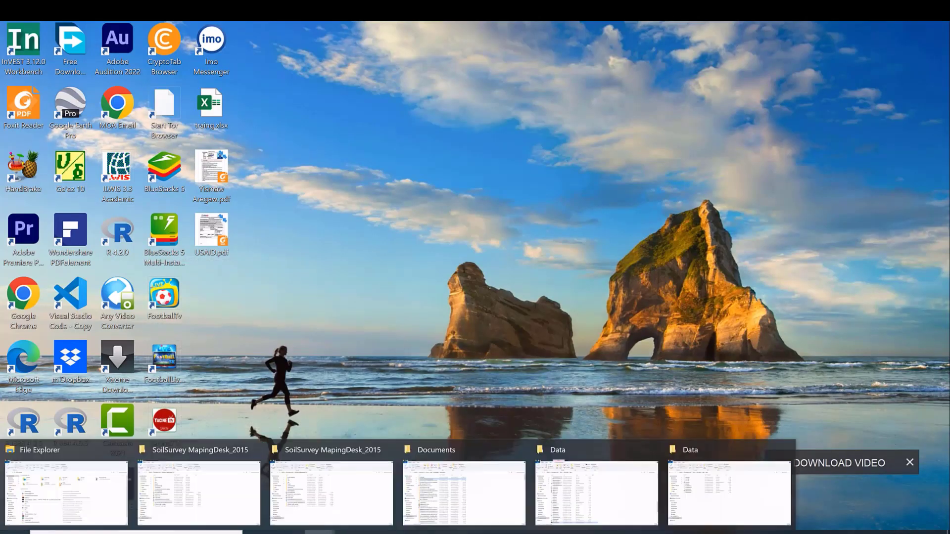
left_click(334, 492)
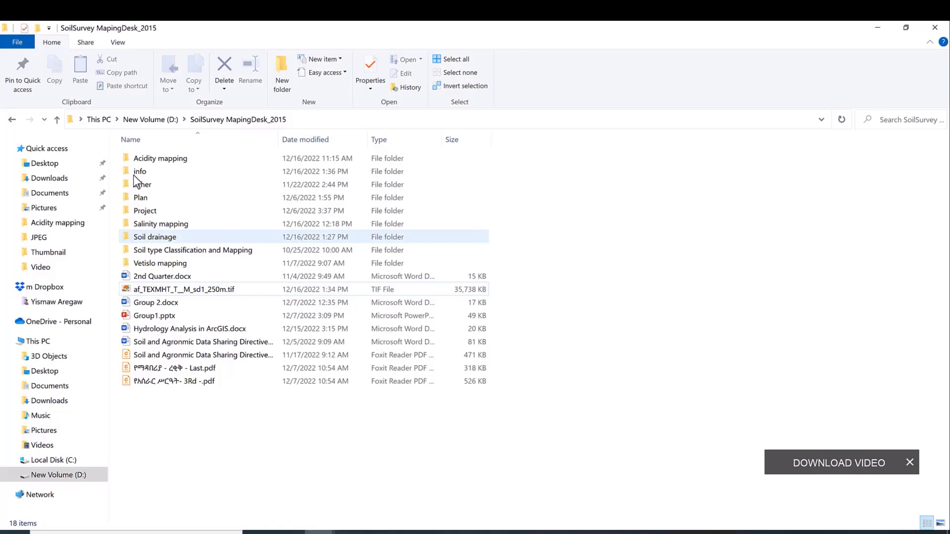
left_click(47, 149)
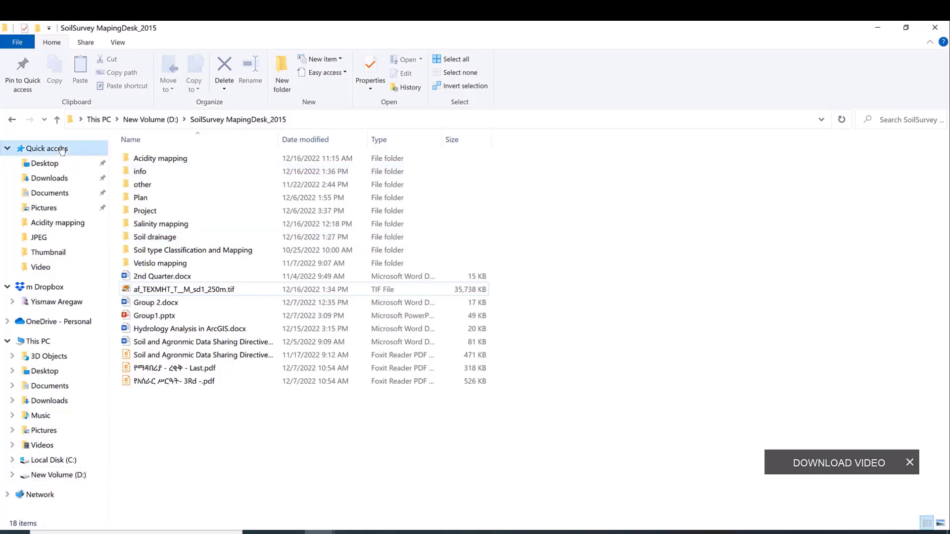
left_click(55, 239)
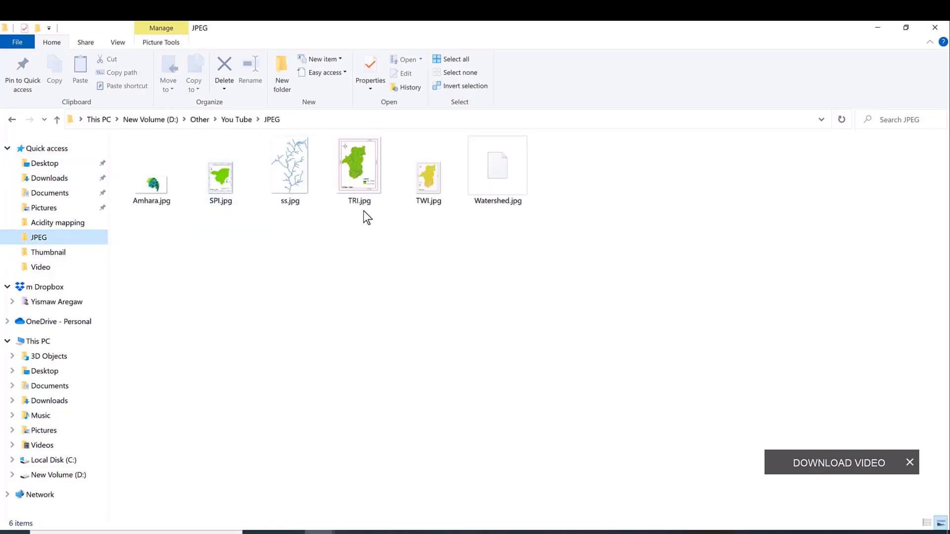
left_click(494, 169)
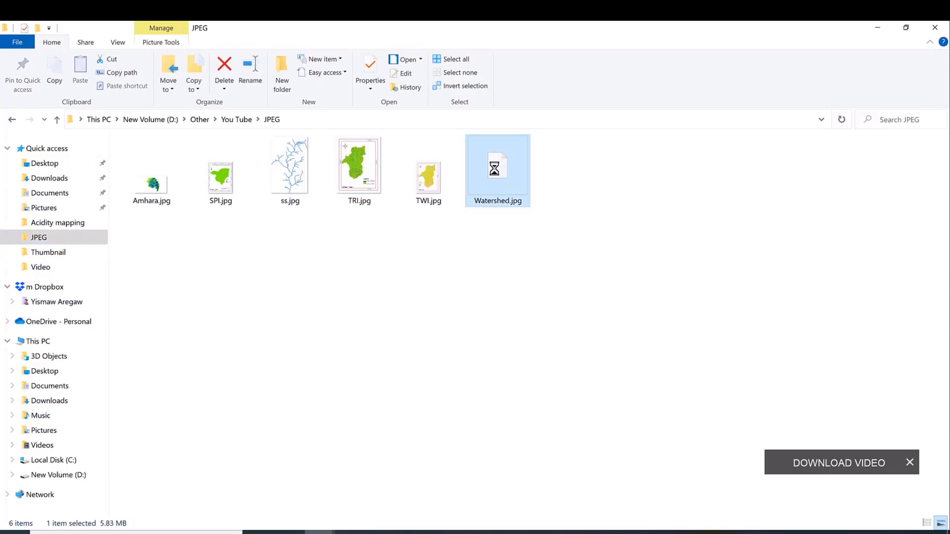